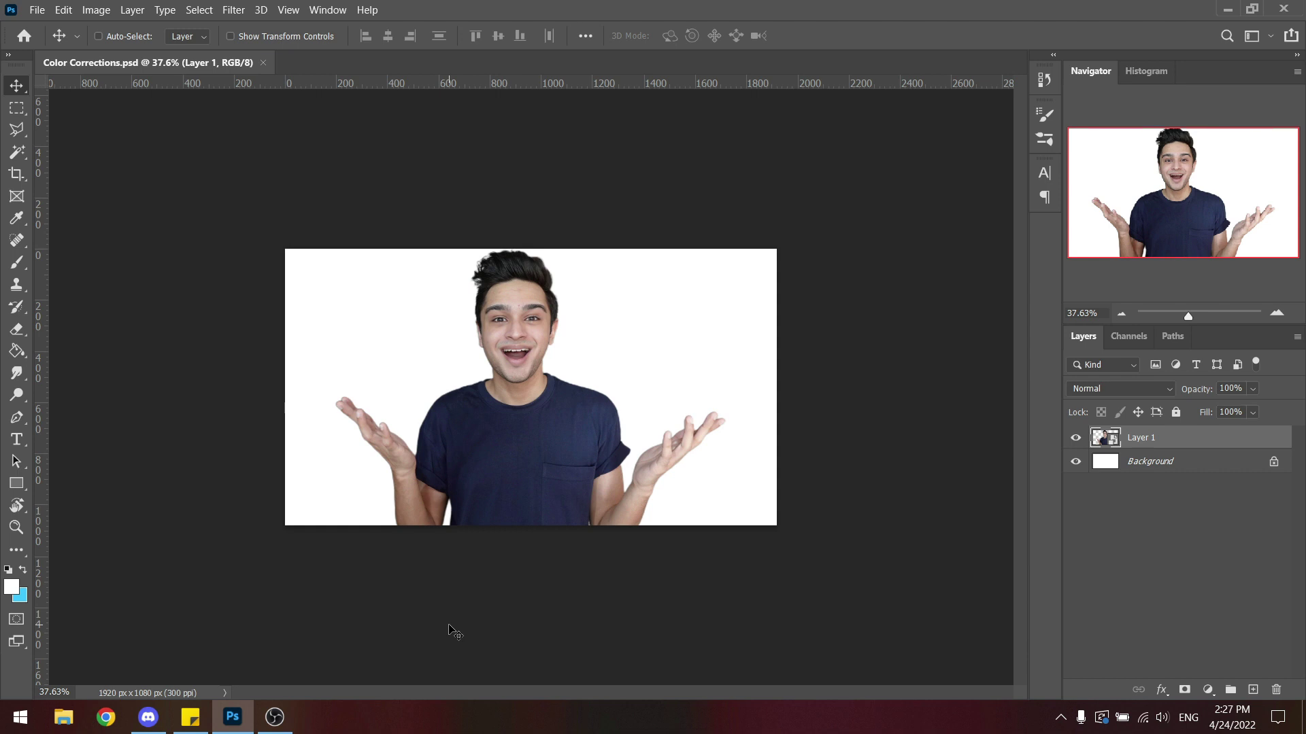
# Zoom between 66.7% and 300% around the face and chin, settling at 200% on the face.
pyautogui.hotkey('ctrl', '+')
pyautogui.hotkey('ctrl', '+')
pyautogui.hotkey('ctrl', '+')
pyautogui.hotkey('ctrl', '-')
pyautogui.hotkey('ctrl', '-')
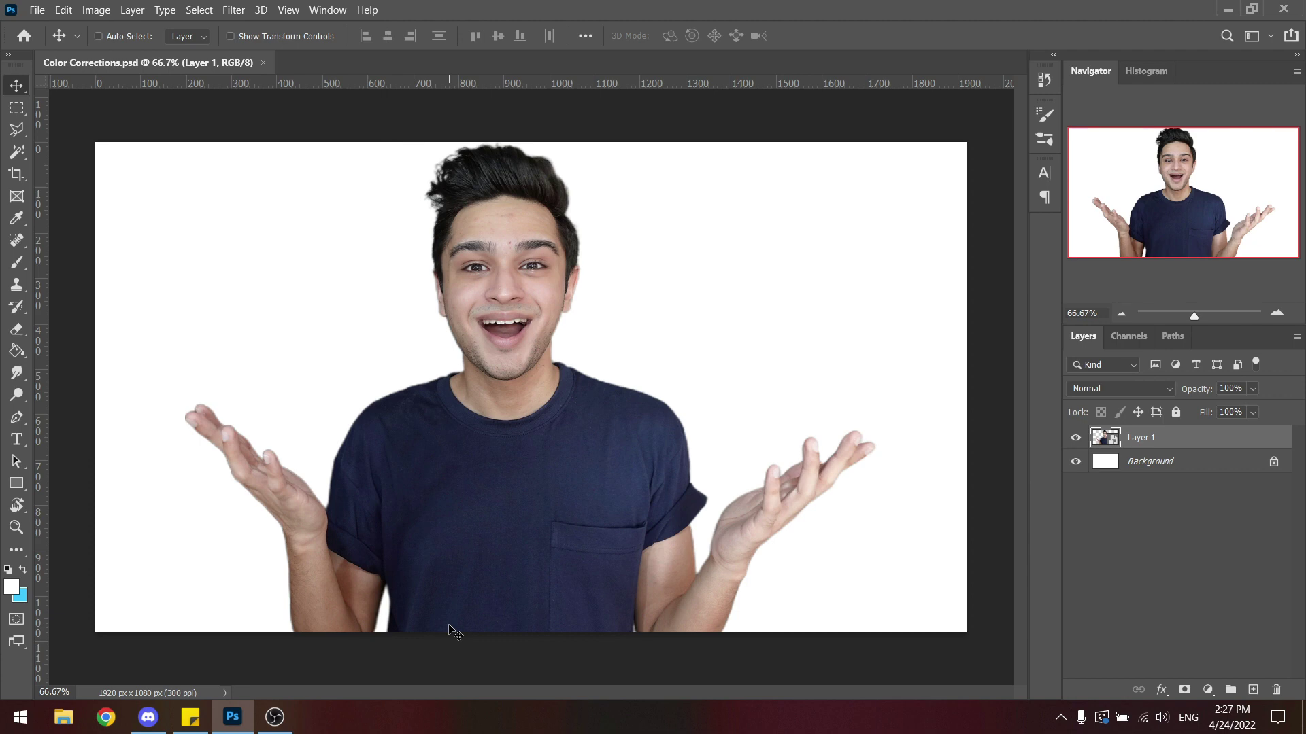
pyautogui.hotkey('ctrl', '+')
pyautogui.hotkey('ctrl', '+')
pyautogui.hotkey('ctrl', '+')
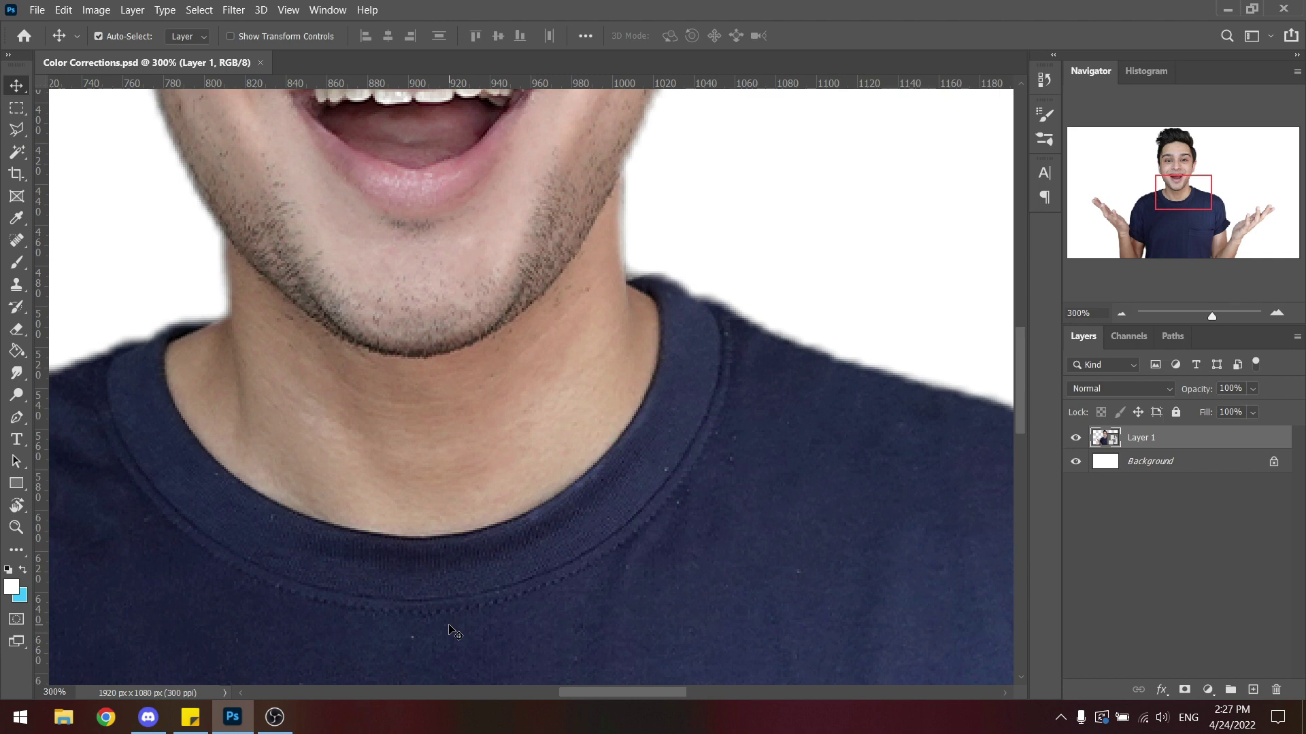
pyautogui.hotkey('ctrl', '-')
pyautogui.hotkey('ctrl', '-')
pyautogui.hotkey('ctrl', '-')
pyautogui.hotkey('ctrl', '-')
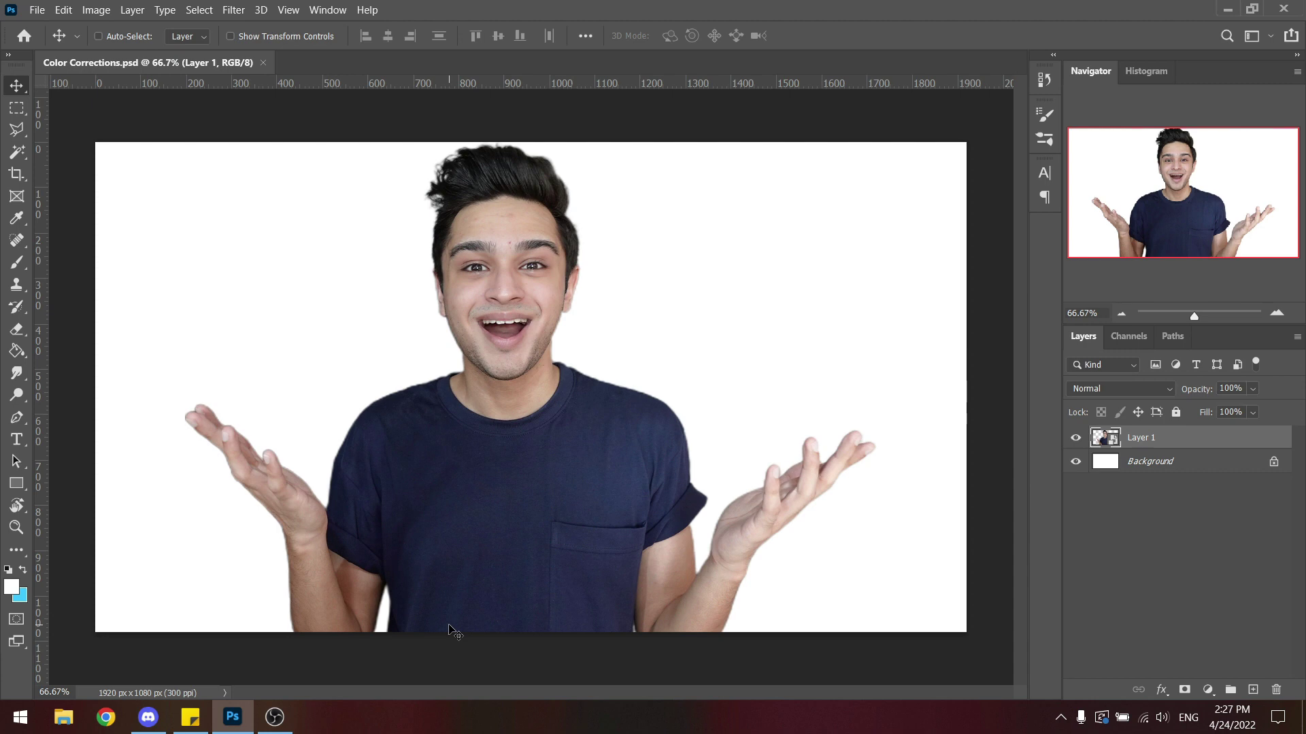
pyautogui.hotkey('ctrl', '+')
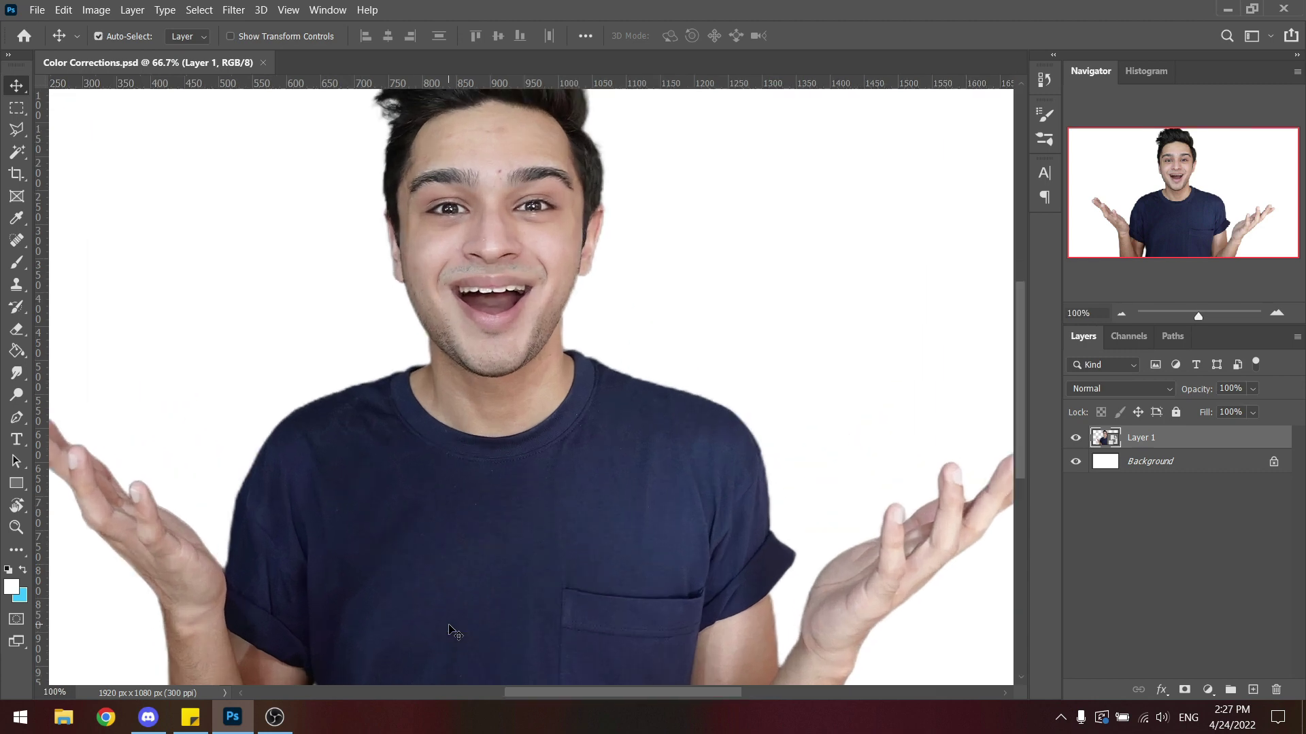
pyautogui.hotkey('ctrl', '+')
pyautogui.hotkey('ctrl', '+')
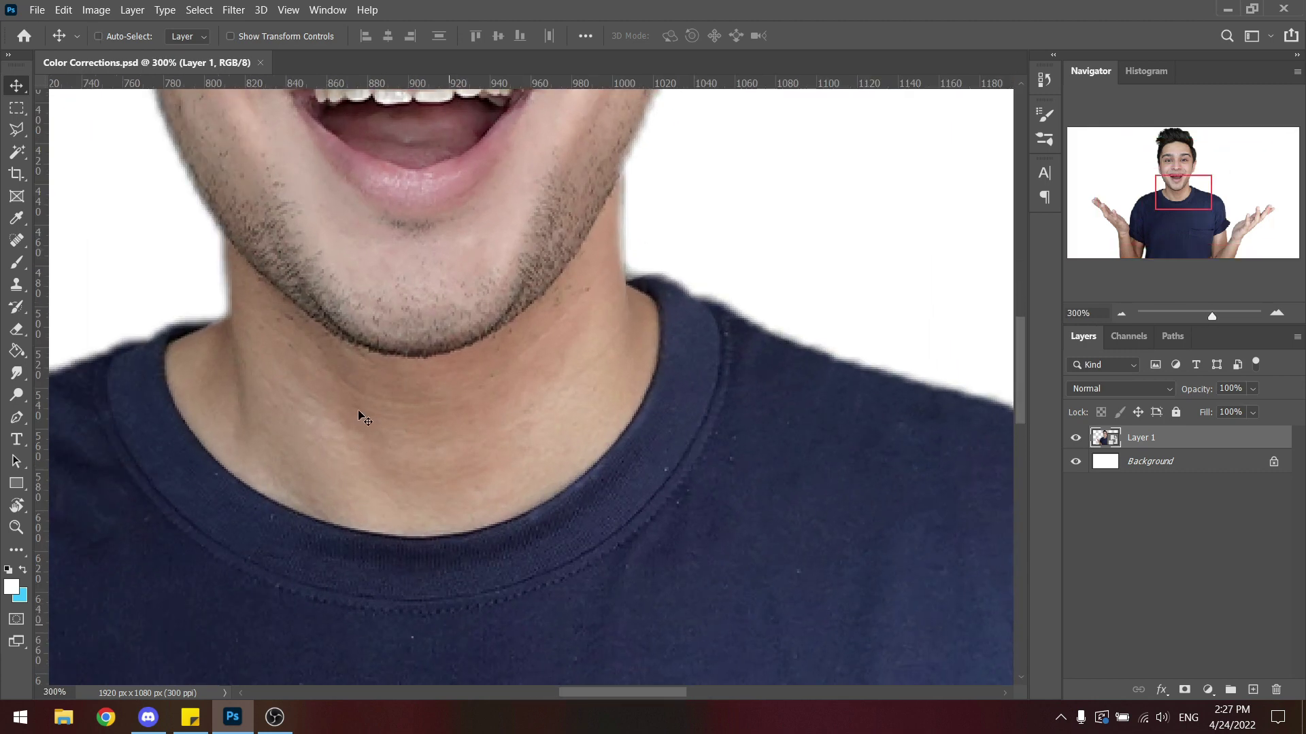
pyautogui.scroll(1, 358, 410)
pyautogui.scroll(4, 358, 410)
pyautogui.scroll(2, 359, 408)
pyautogui.scroll(3, 372, 409)
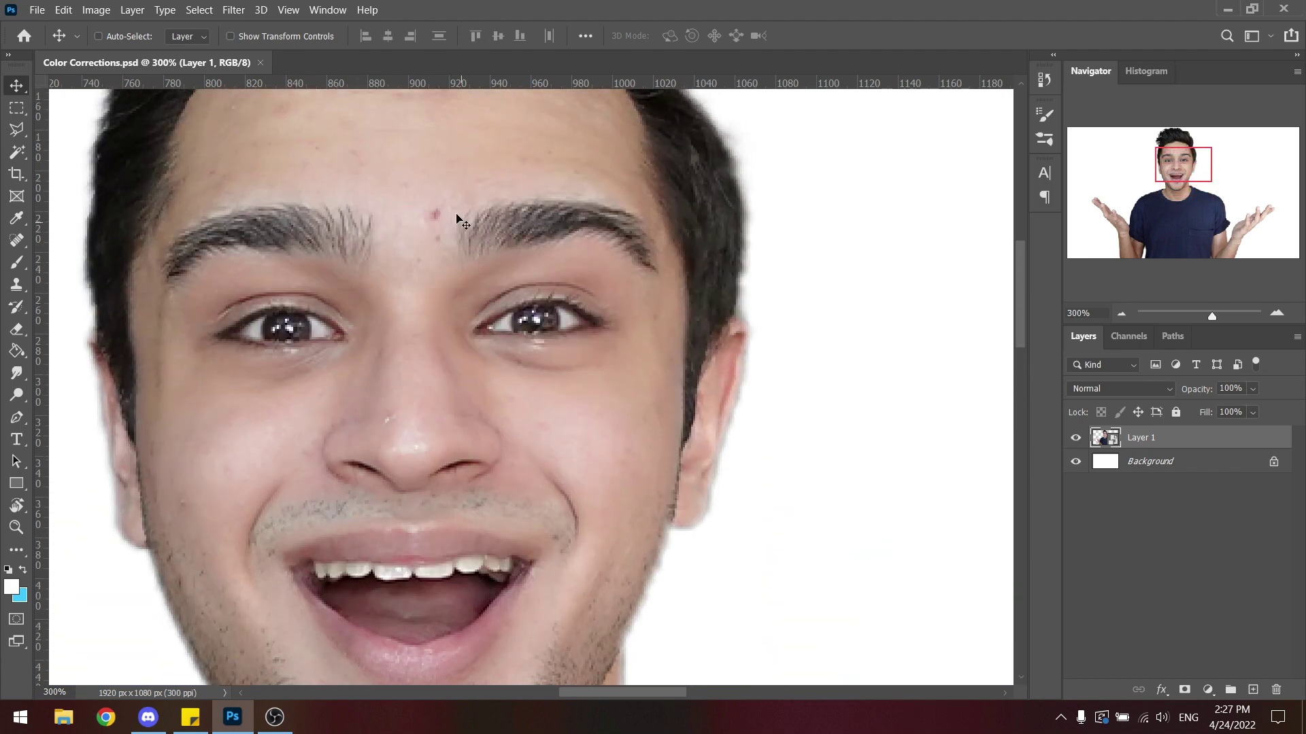
pyautogui.moveTo(633, 696); pyautogui.dragTo(620, 693)
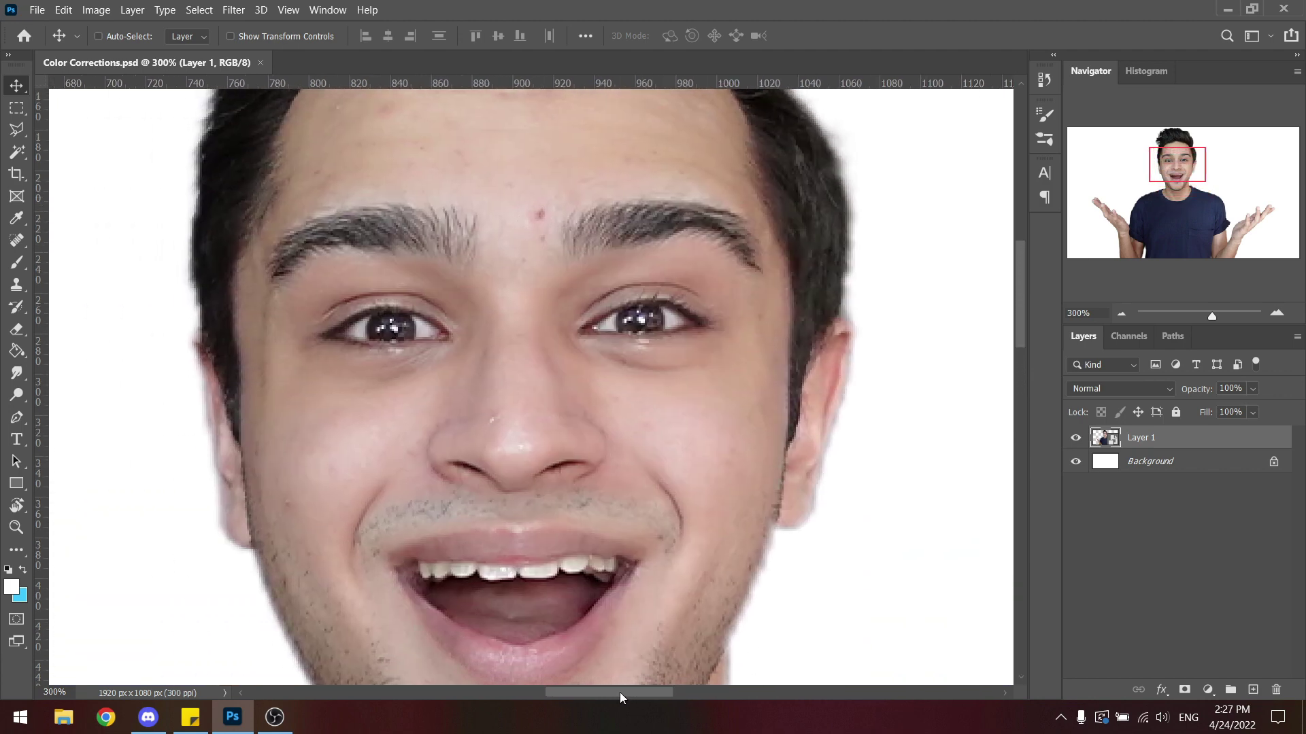
pyautogui.scroll(1, 519, 393)
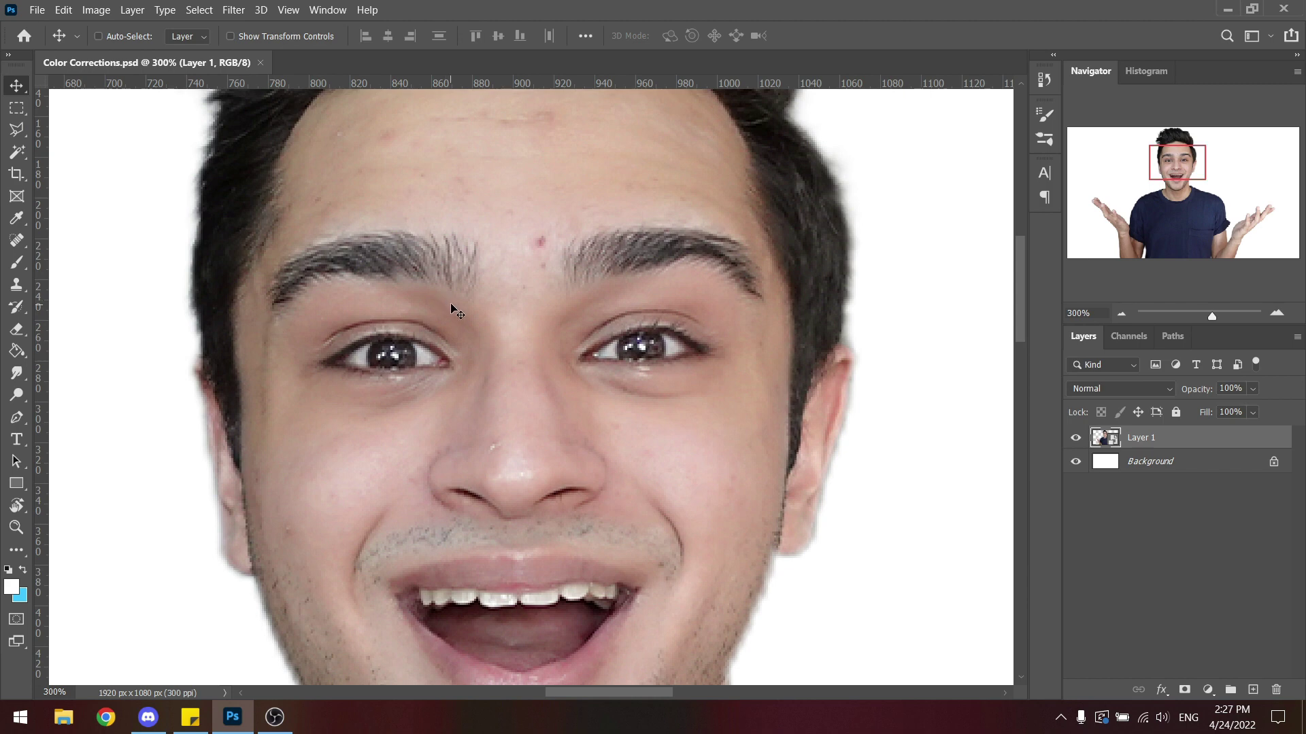
pyautogui.hotkey('ctrl', '-')
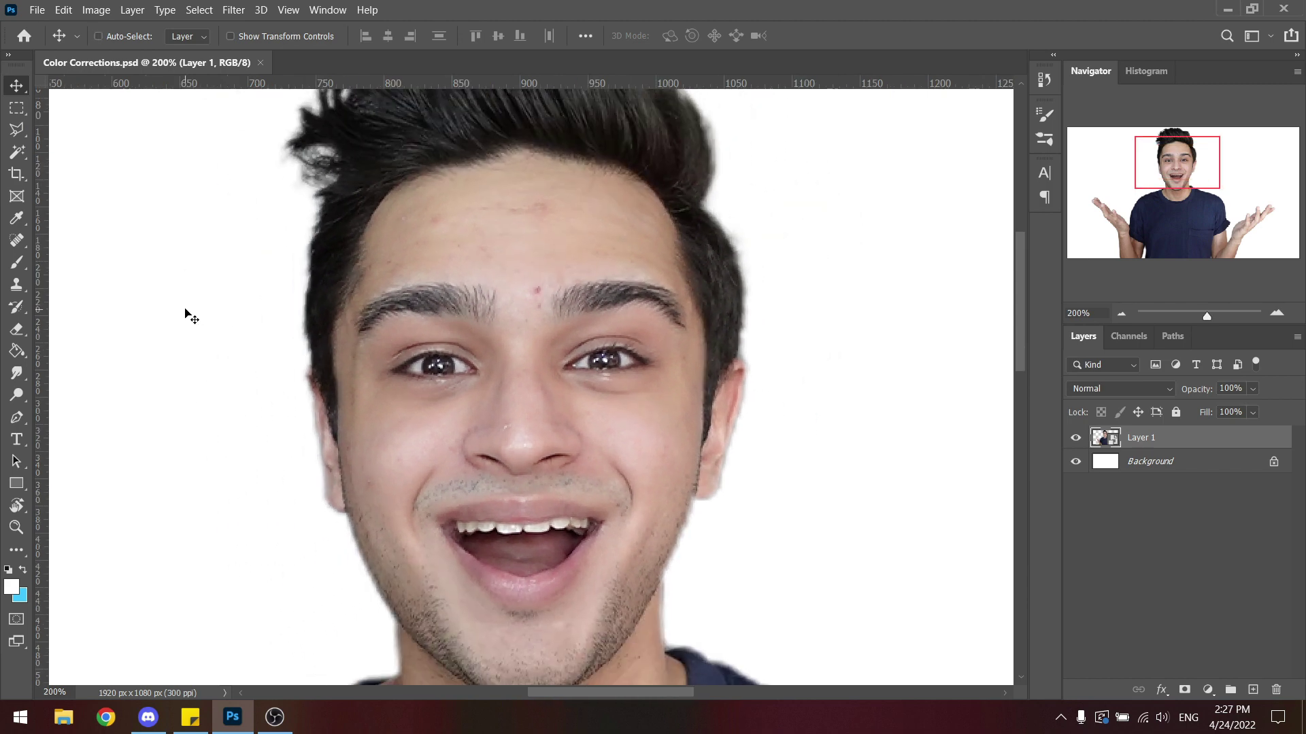
# Switch to the Spot Healing Brush, rasterize the layer, and heal the spot between the eyebrows.
pyautogui.click(18, 239)
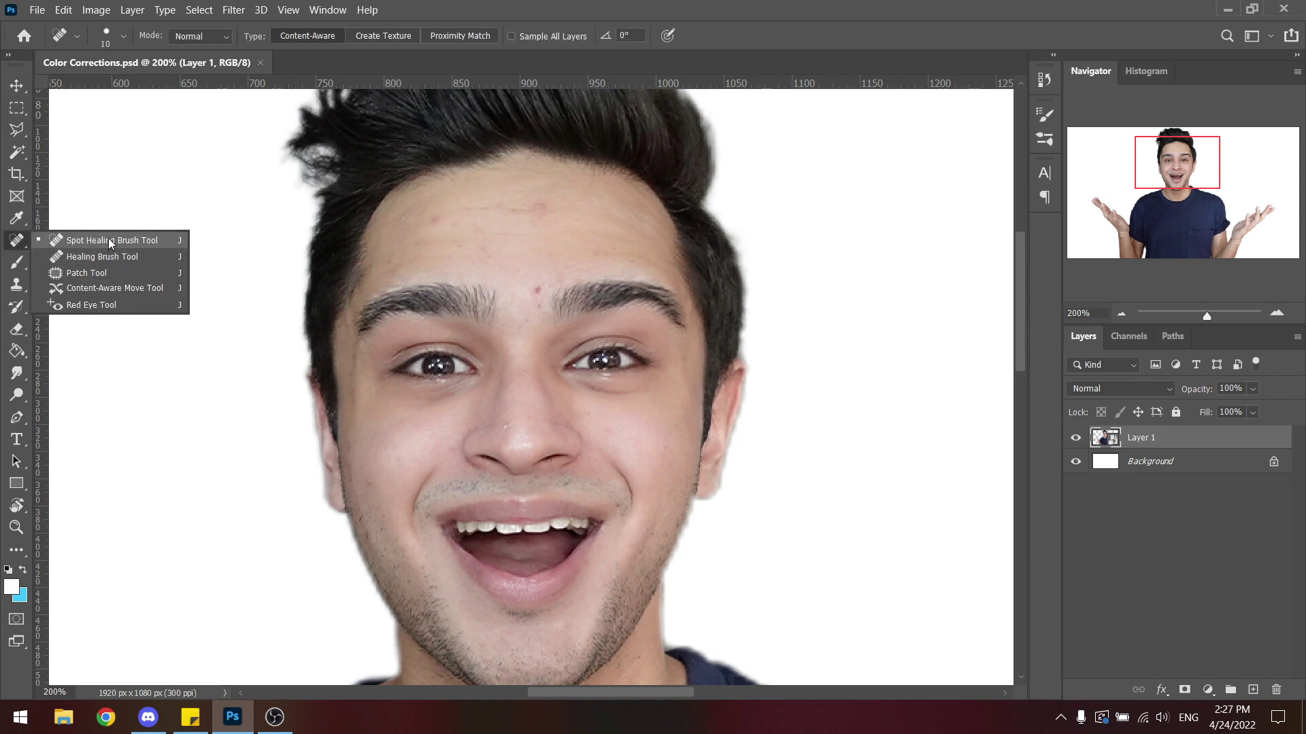
pyautogui.click(70, 241)
pyautogui.click(542, 292)
pyautogui.click(661, 293)
pyautogui.moveTo(537, 283); pyautogui.dragTo(534, 280)
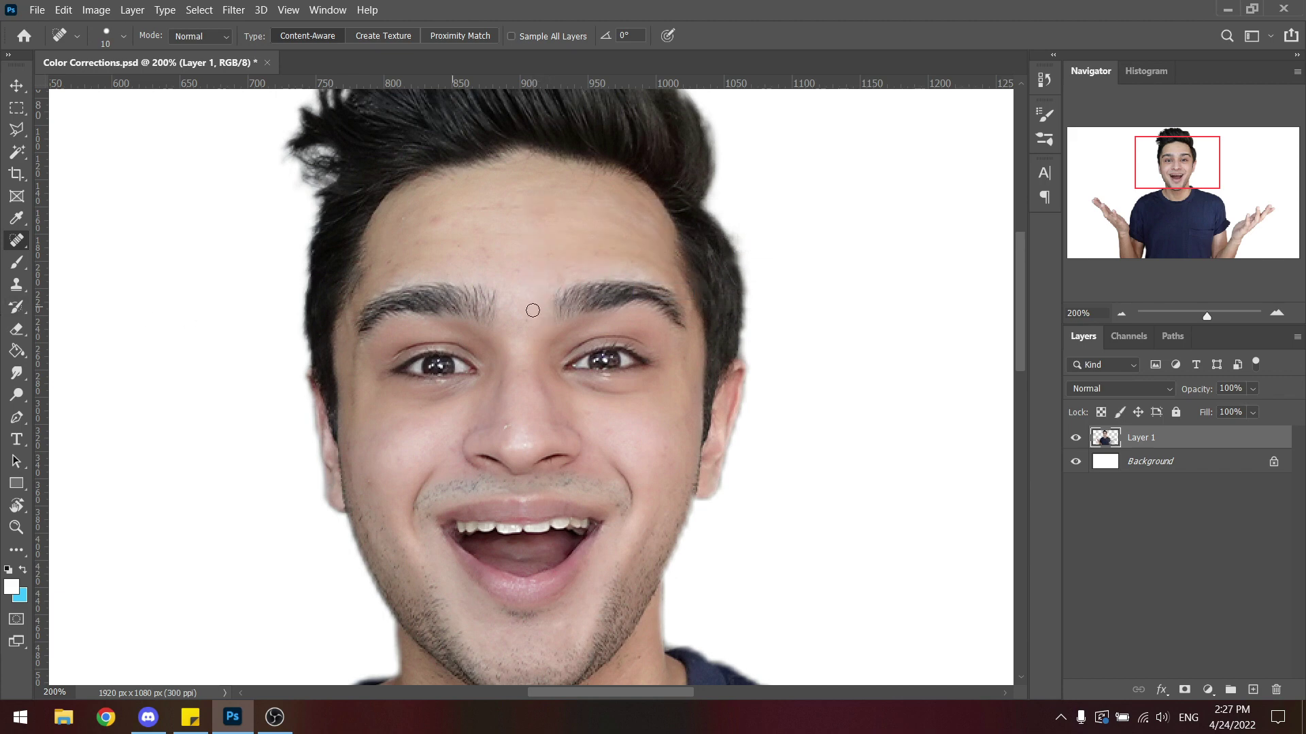
# Heal the blemishes on the nose, left cheek, forehead and bridge of the nose.
pyautogui.moveTo(506, 427); pyautogui.dragTo(507, 429)
pyautogui.moveTo(369, 492); pyautogui.dragTo(367, 469)
pyautogui.click(407, 217)
pyautogui.click(592, 245)
pyautogui.scroll(-1, 611, 541)
pyautogui.scroll(1, 610, 541)
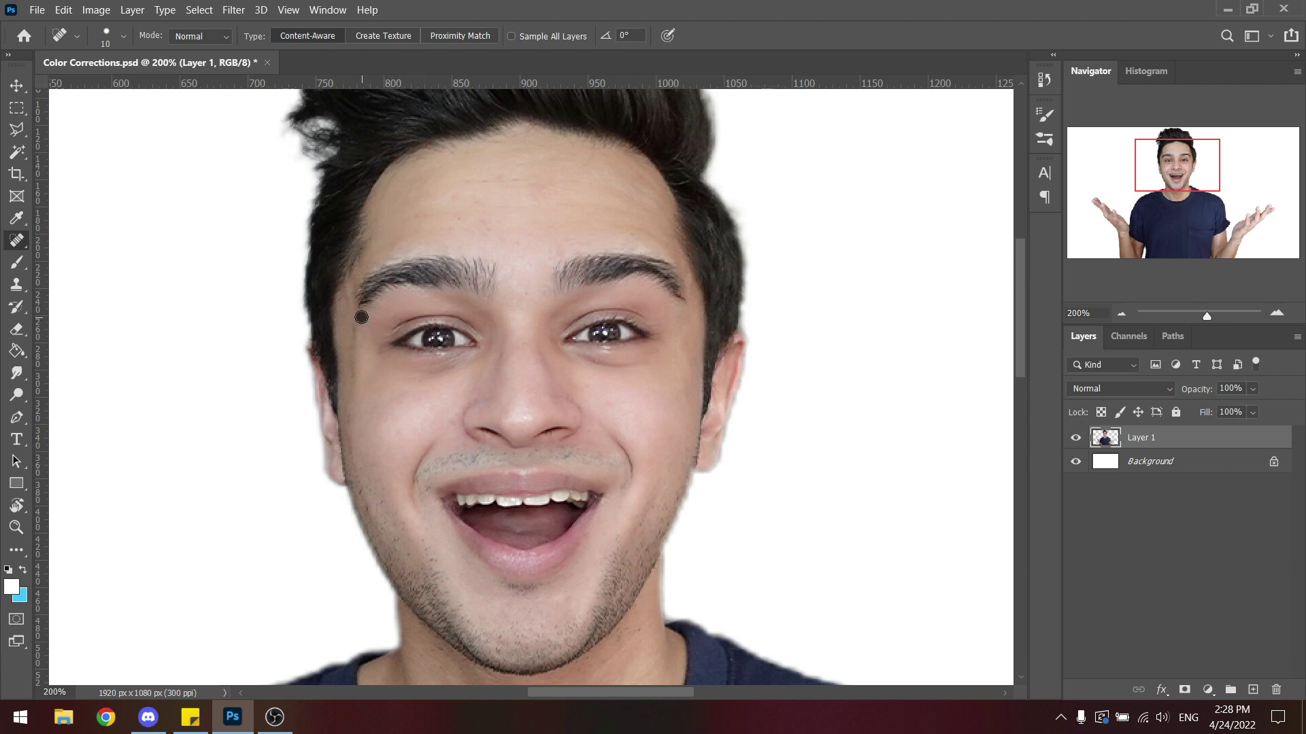
pyautogui.click(461, 222)
pyautogui.click(525, 292)
# Smooth the skin under both eyes and zoom out to the whole portrait.
pyautogui.moveTo(430, 374); pyautogui.dragTo(468, 357)
pyautogui.moveTo(586, 354); pyautogui.dragTo(650, 376)
pyautogui.hotkey('ctrl', '0')
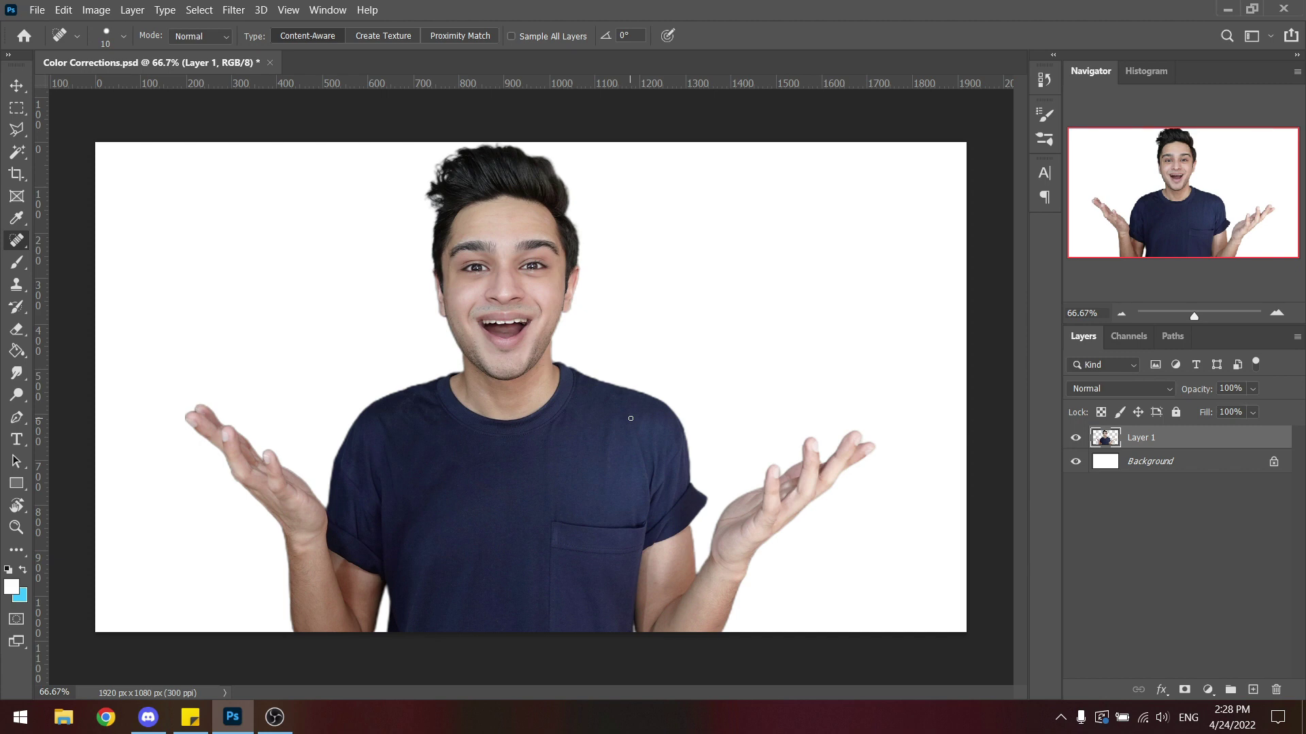
pyautogui.click(17, 263)
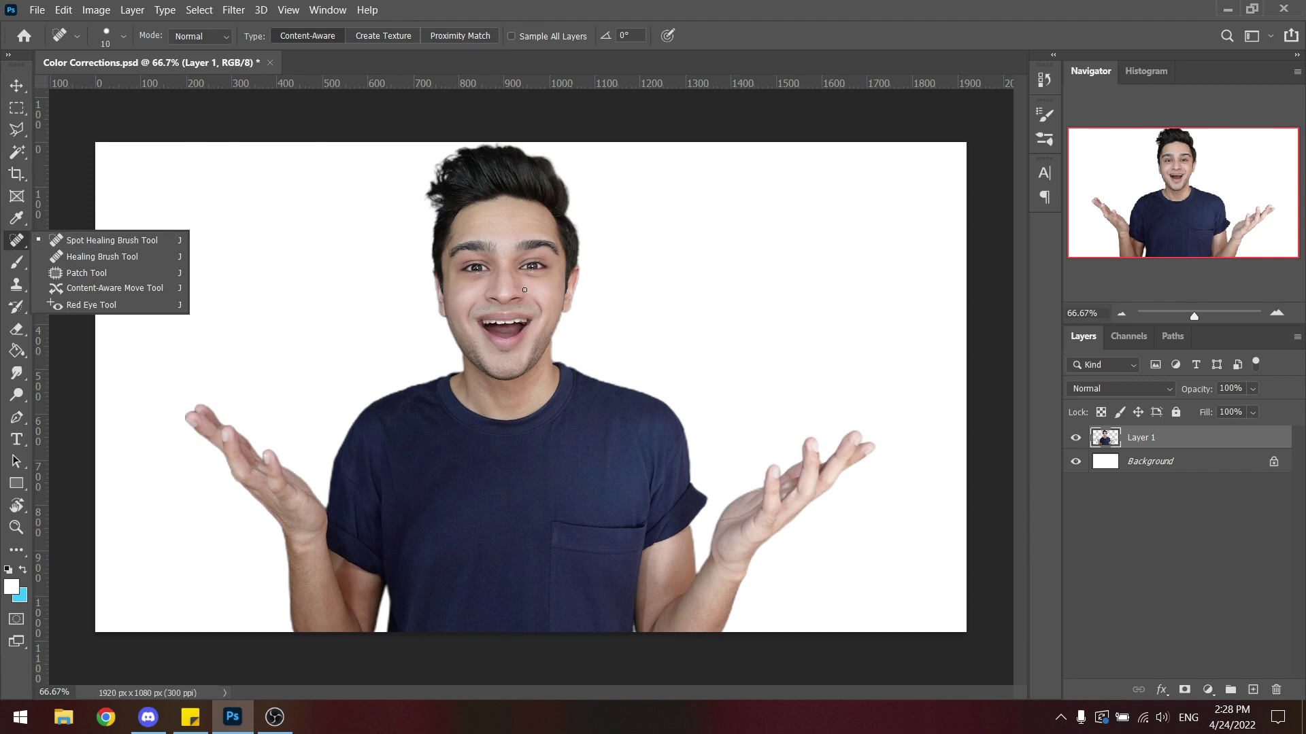
pyautogui.press('Escape')
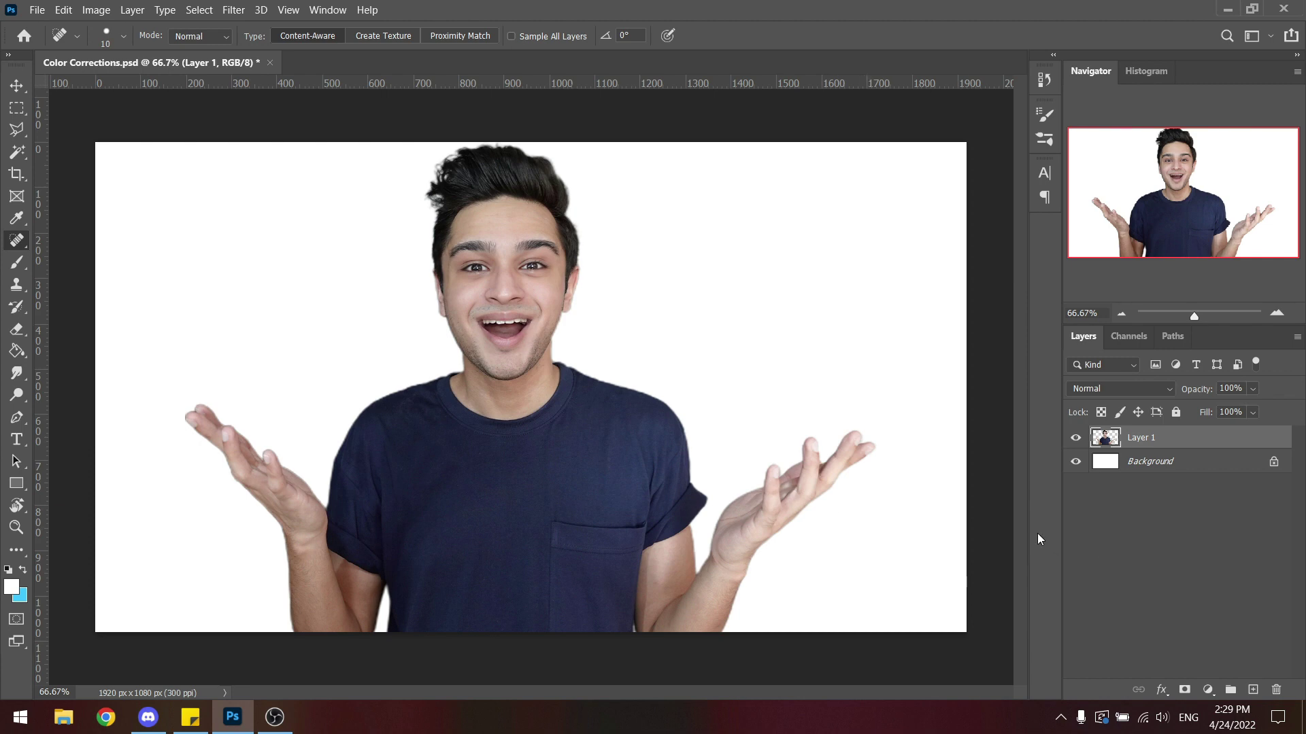
# Convert Layer 1 to a smart object and apply Gaussian Blur as a smart filter.
pyautogui.rightClick(1176, 440)
pyautogui.click(1021, 221)
pyautogui.click(237, 10)
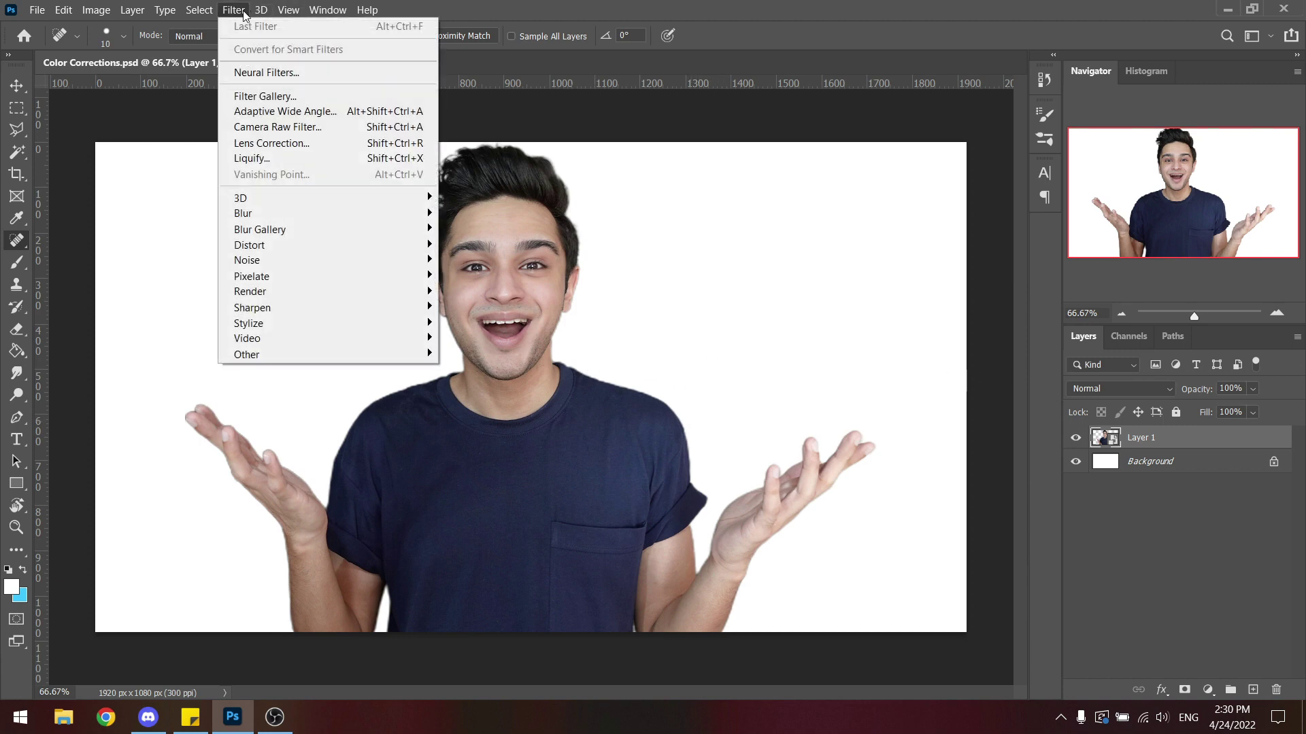
pyautogui.moveTo(327, 214)
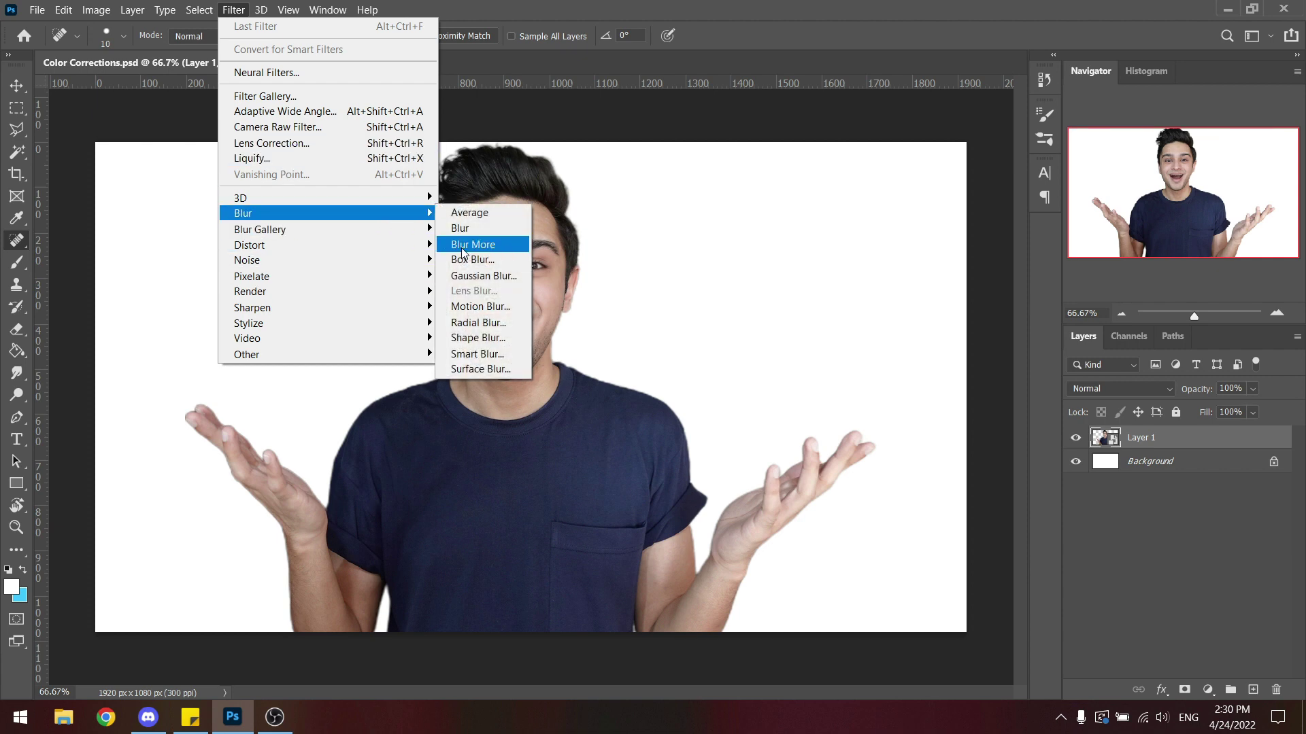
pyautogui.click(480, 276)
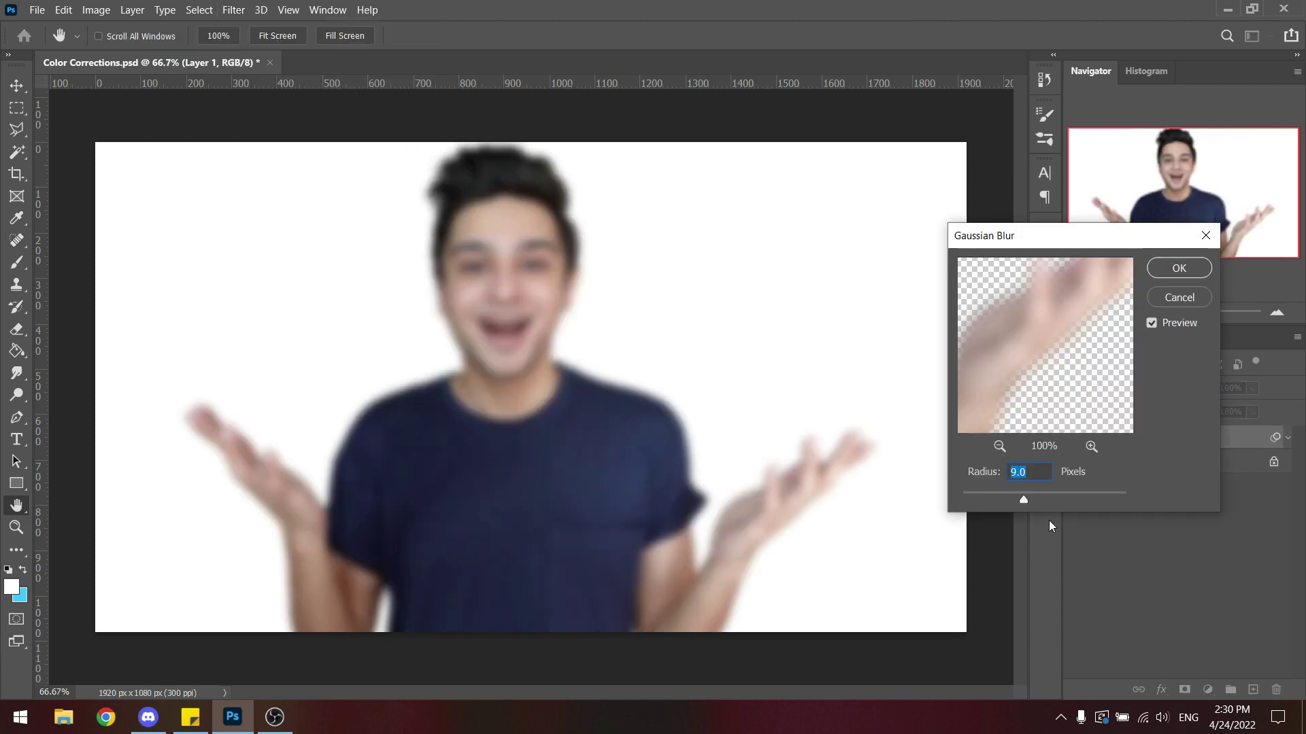
pyautogui.click(1176, 268)
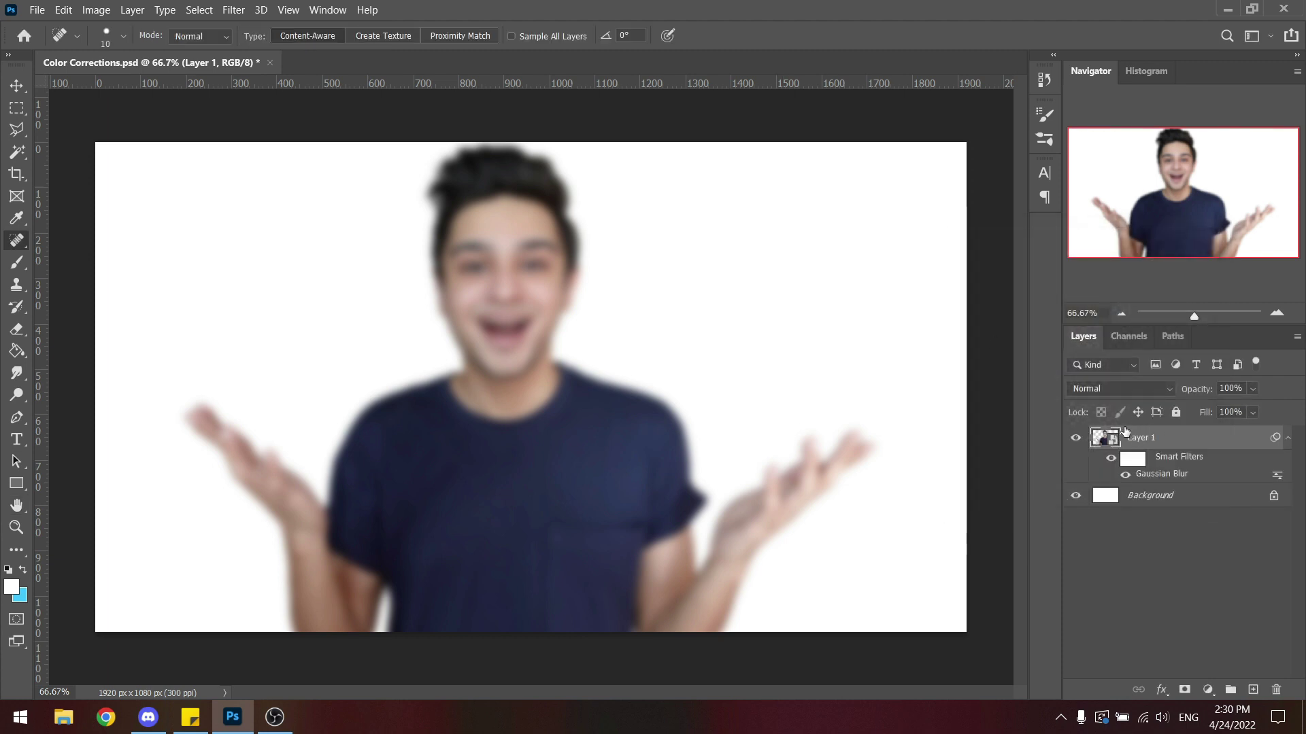
# Lower the Gaussian Blur radius, then disable the Gaussian Blur smart filter.
pyautogui.doubleClick(1152, 475)
pyautogui.moveTo(1101, 233); pyautogui.dragTo(904, 147)
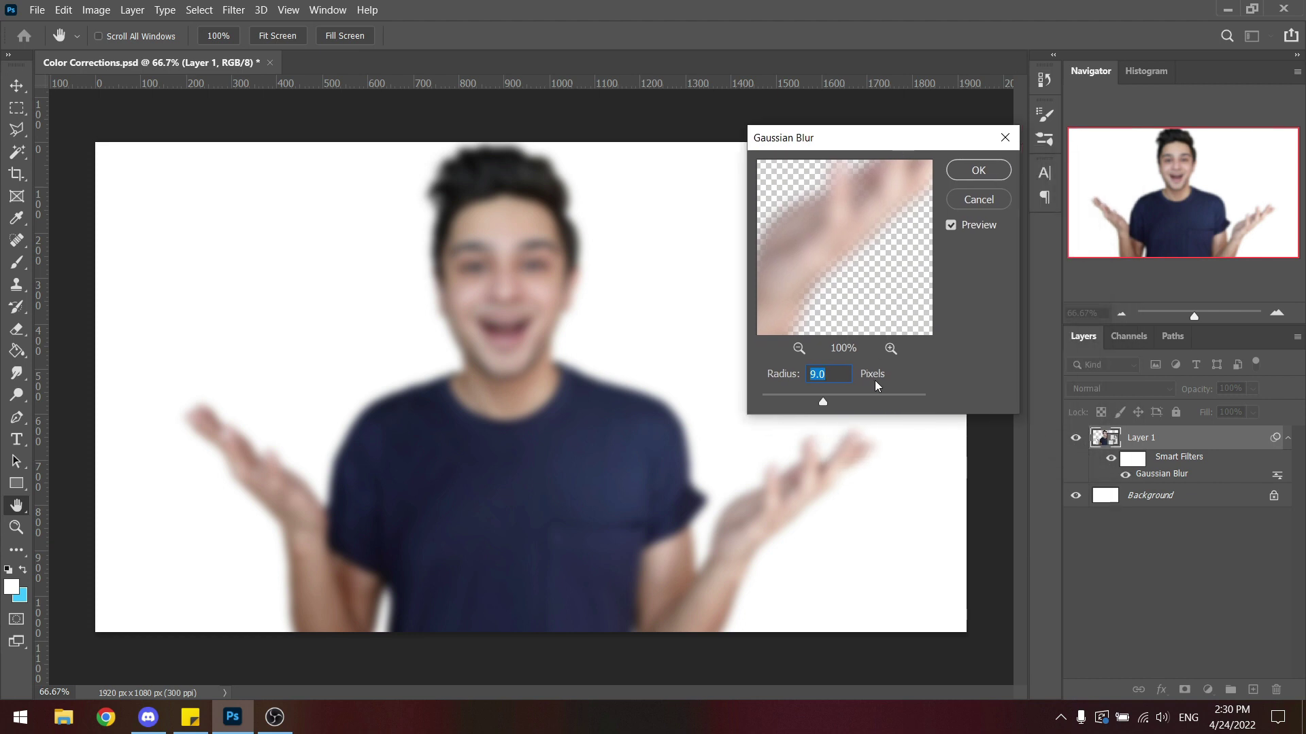
pyautogui.moveTo(805, 403); pyautogui.dragTo(791, 402)
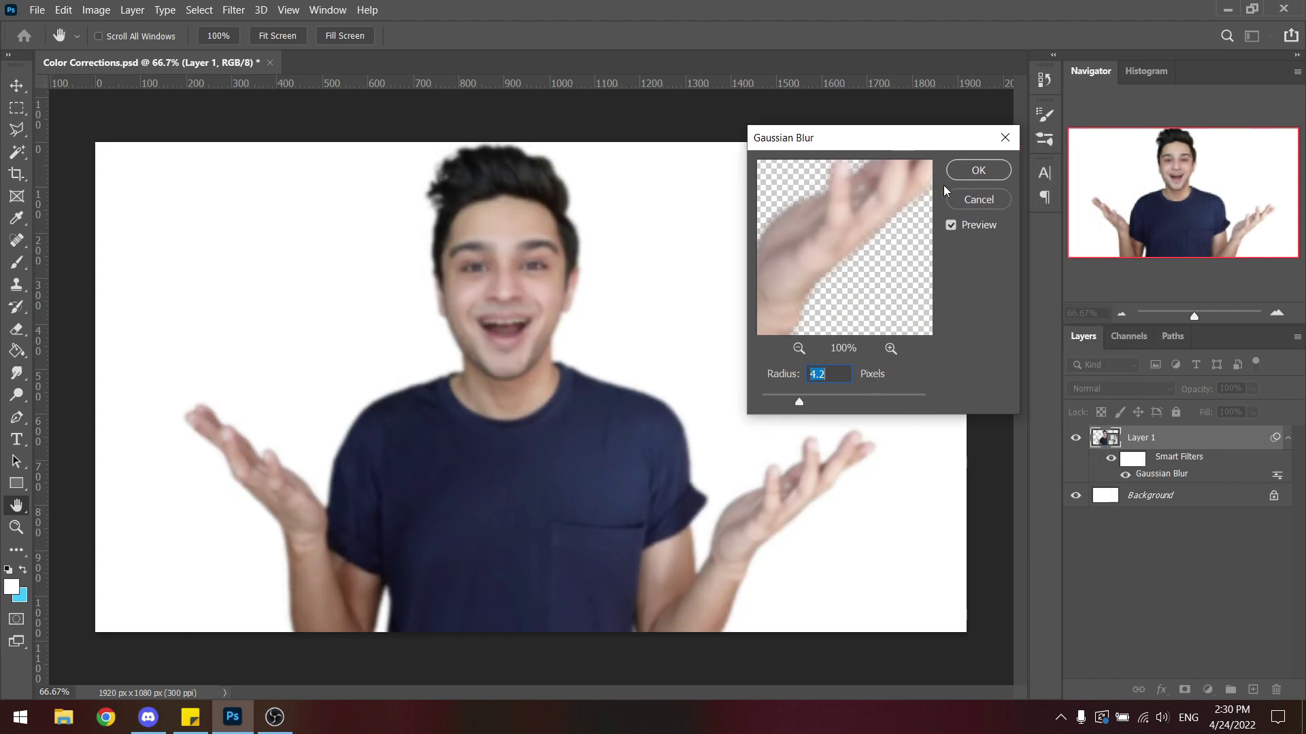
pyautogui.click(973, 171)
pyautogui.rightClick(1163, 477)
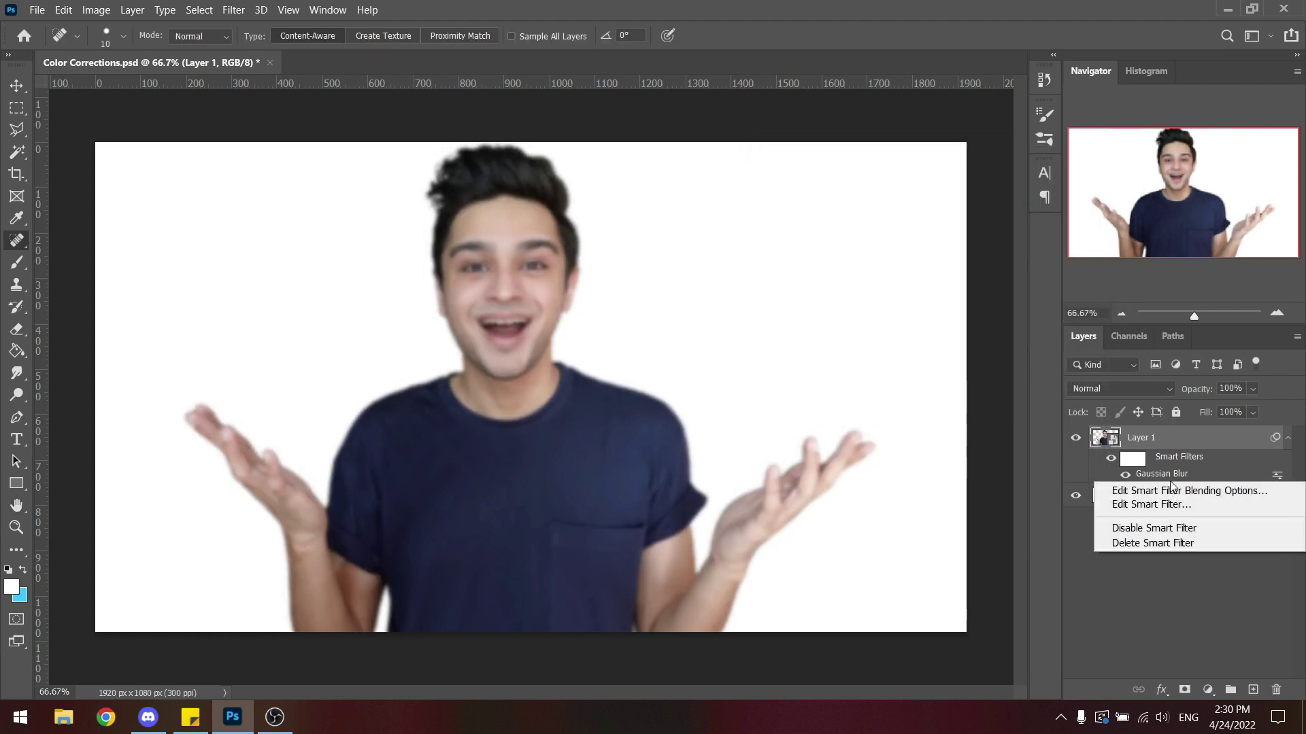
pyautogui.click(1153, 528)
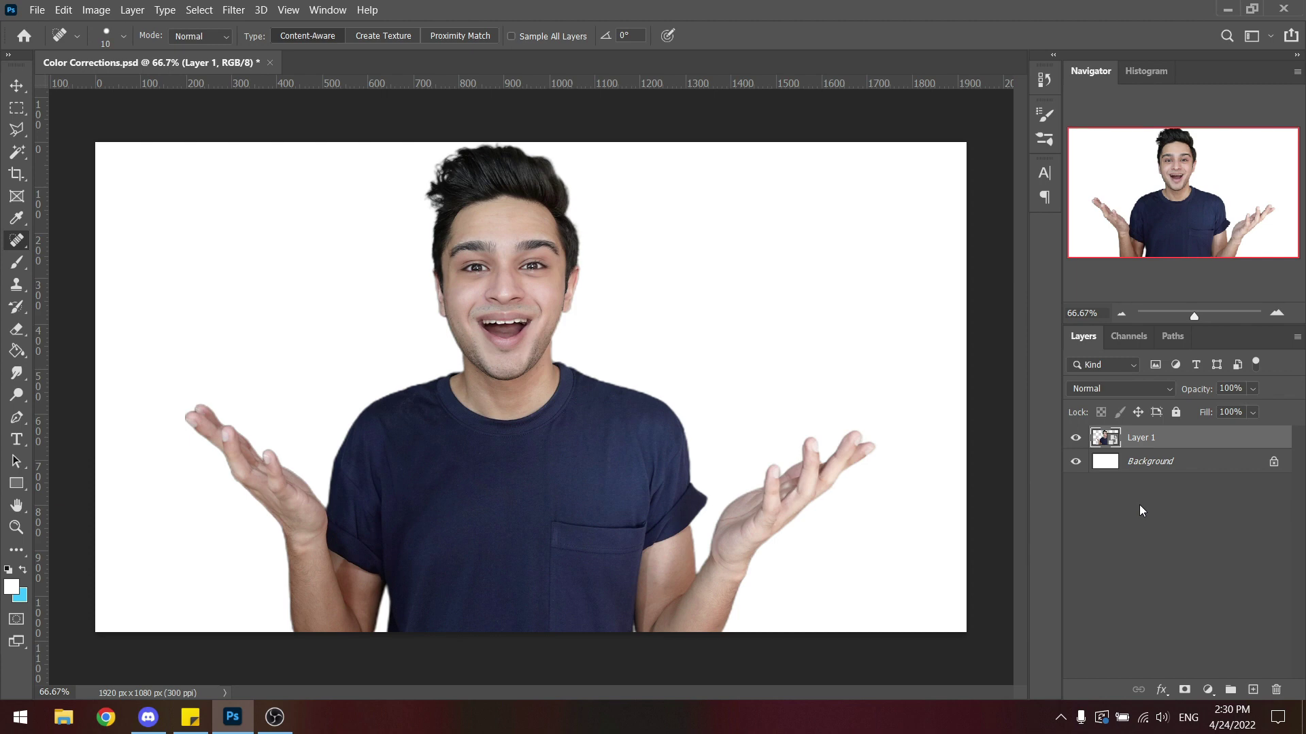
# Apply the Camera Raw Filter to the portrait and expand the Basic section.
pyautogui.click(233, 10)
pyautogui.click(293, 129)
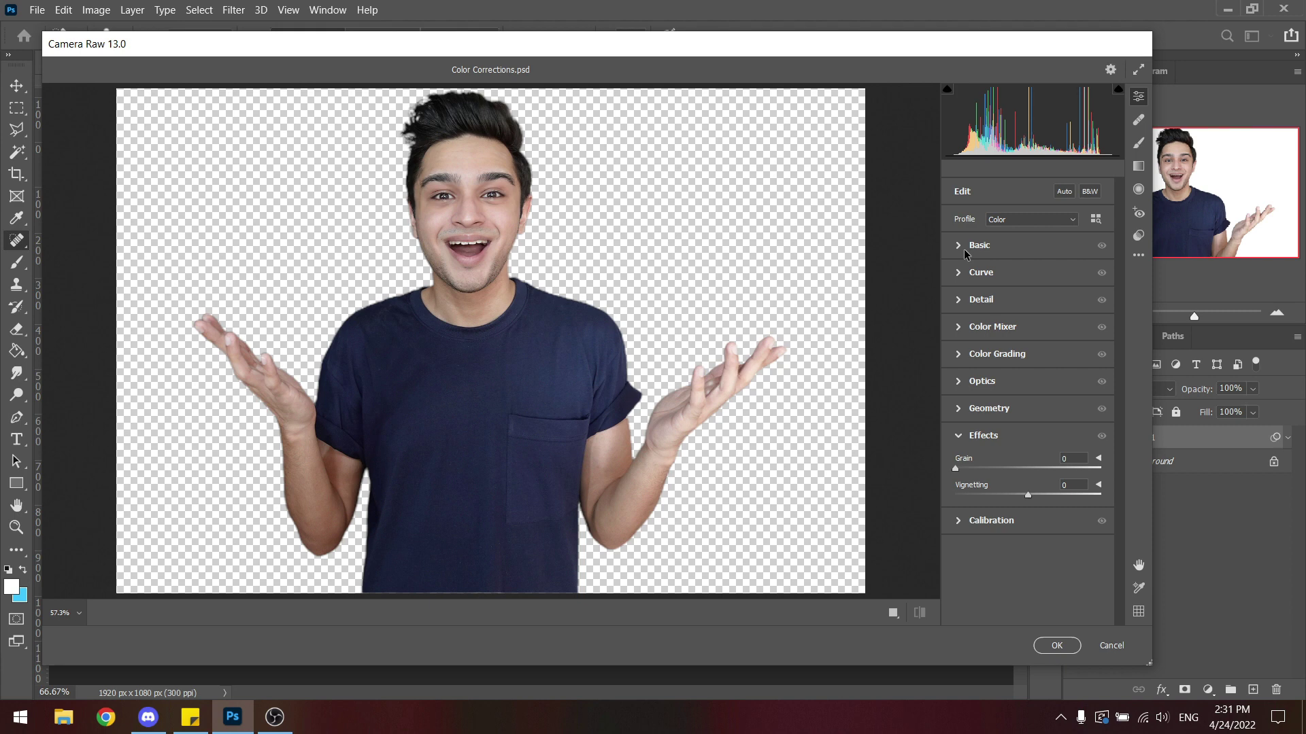
pyautogui.click(963, 248)
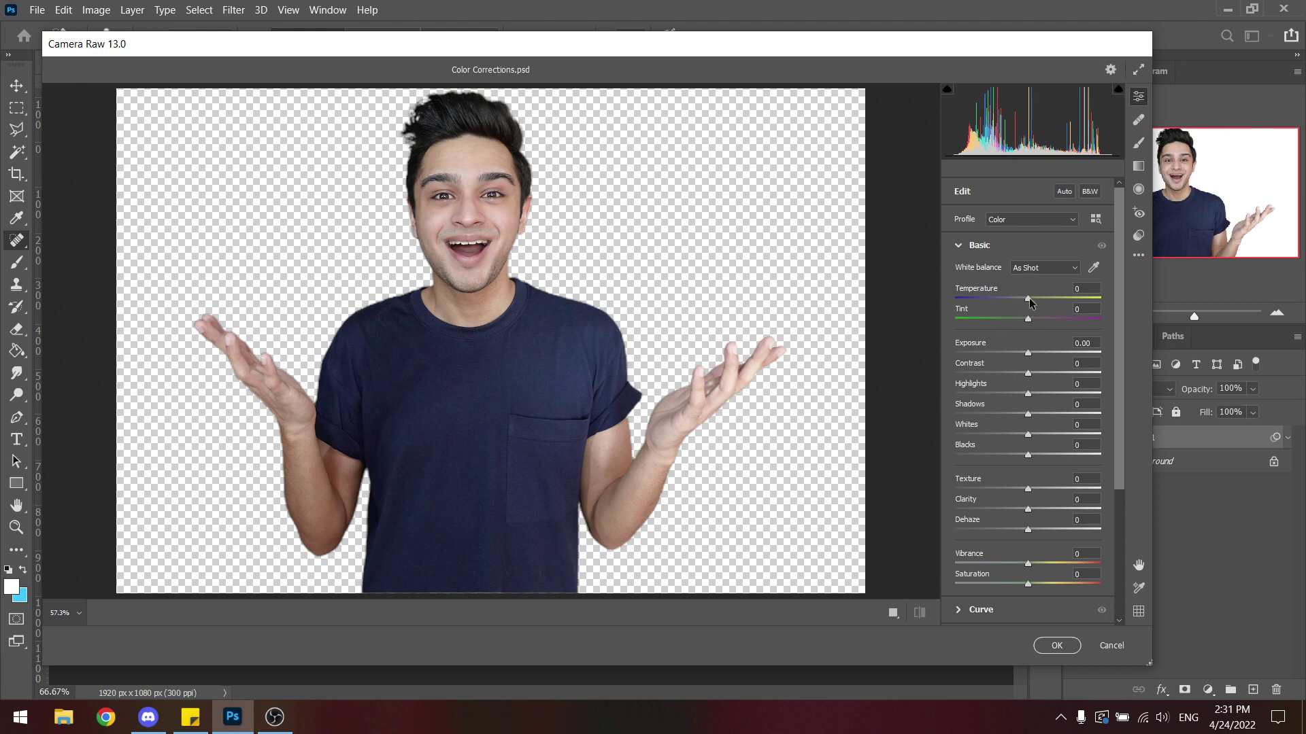
# Set Temperature to +7 and keep Tint at 0.
pyautogui.moveTo(1029, 298); pyautogui.dragTo(1032, 300)
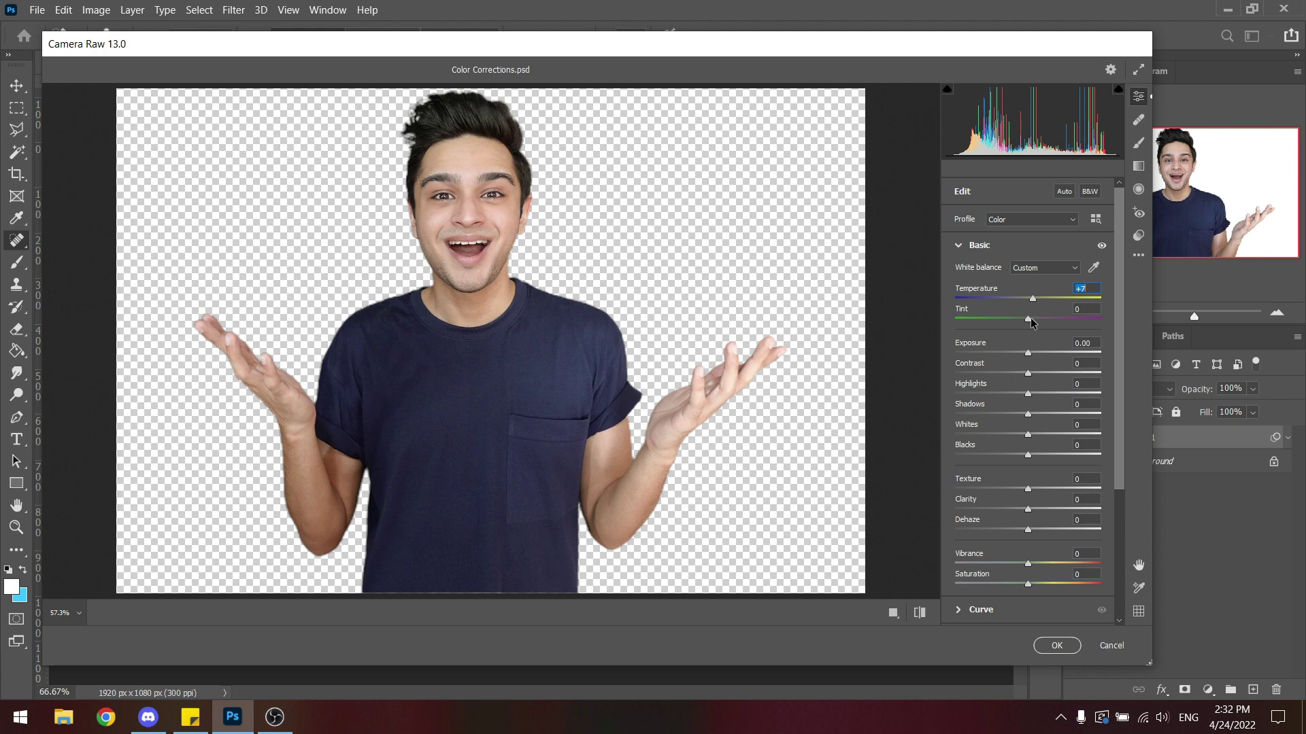
pyautogui.write('0')
pyautogui.press('Tab')
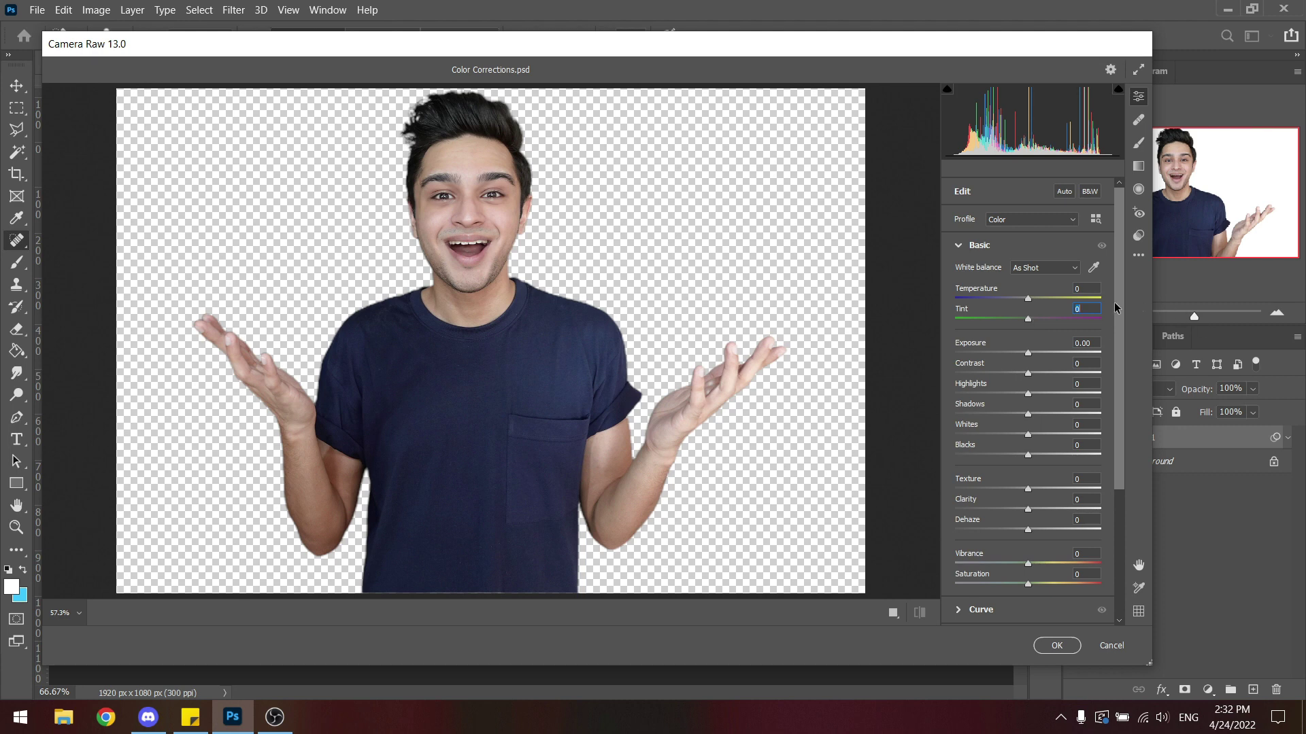
pyautogui.hotkey('shift', 'Tab')
pyautogui.moveTo(1029, 294); pyautogui.dragTo(1033, 296)
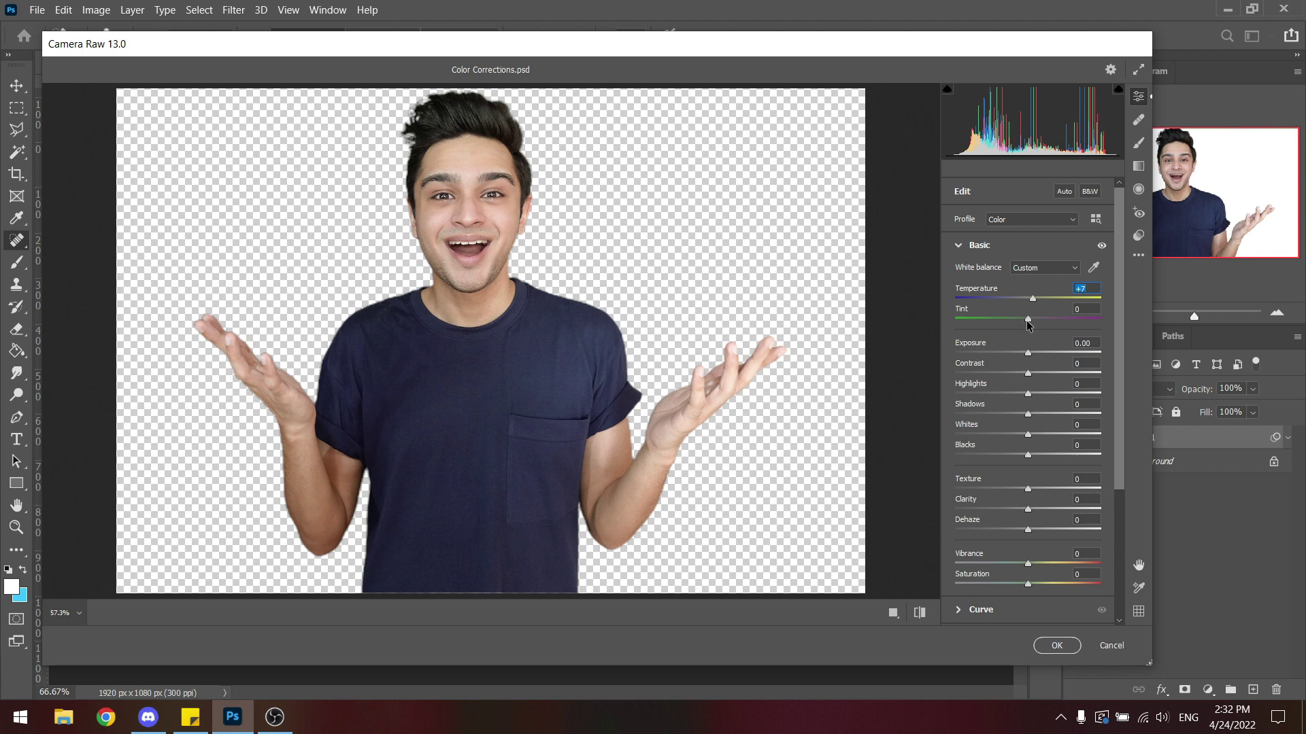
pyautogui.moveTo(1025, 317); pyautogui.dragTo(996, 320)
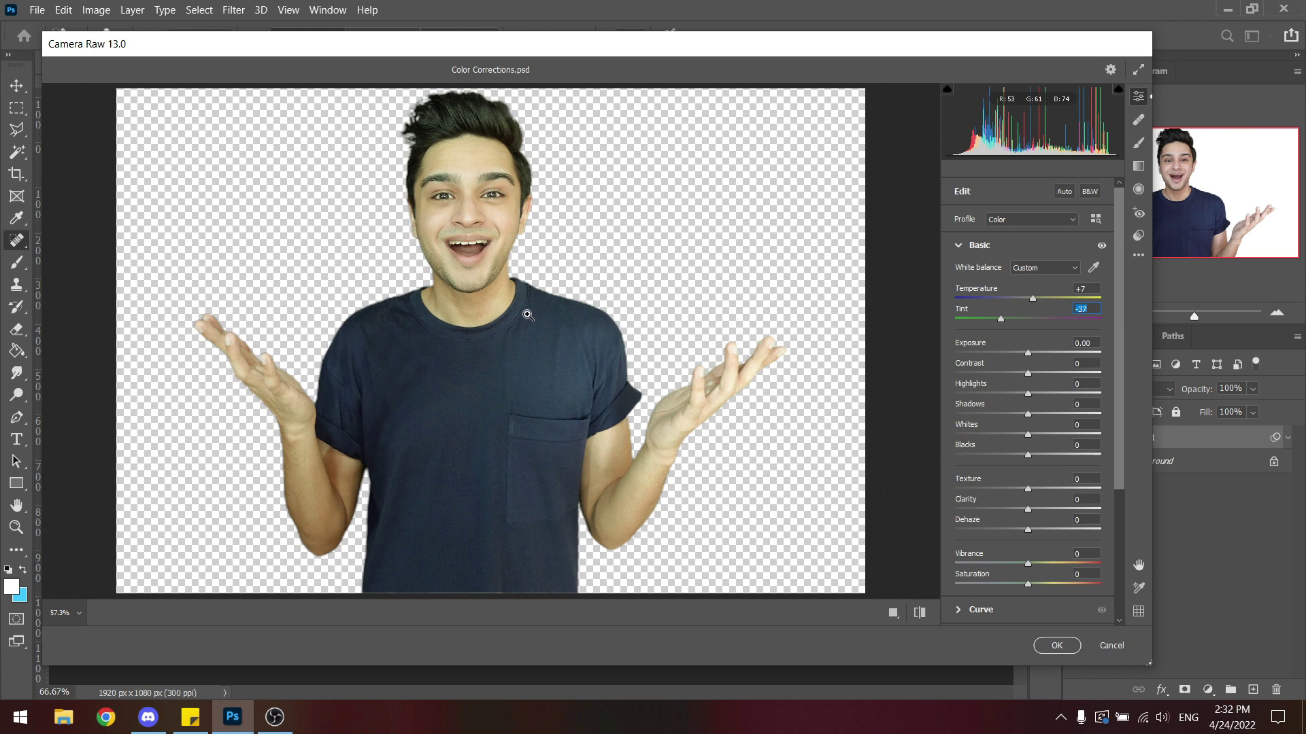
pyautogui.write('0')
pyautogui.hotkey('shift', 'Tab')
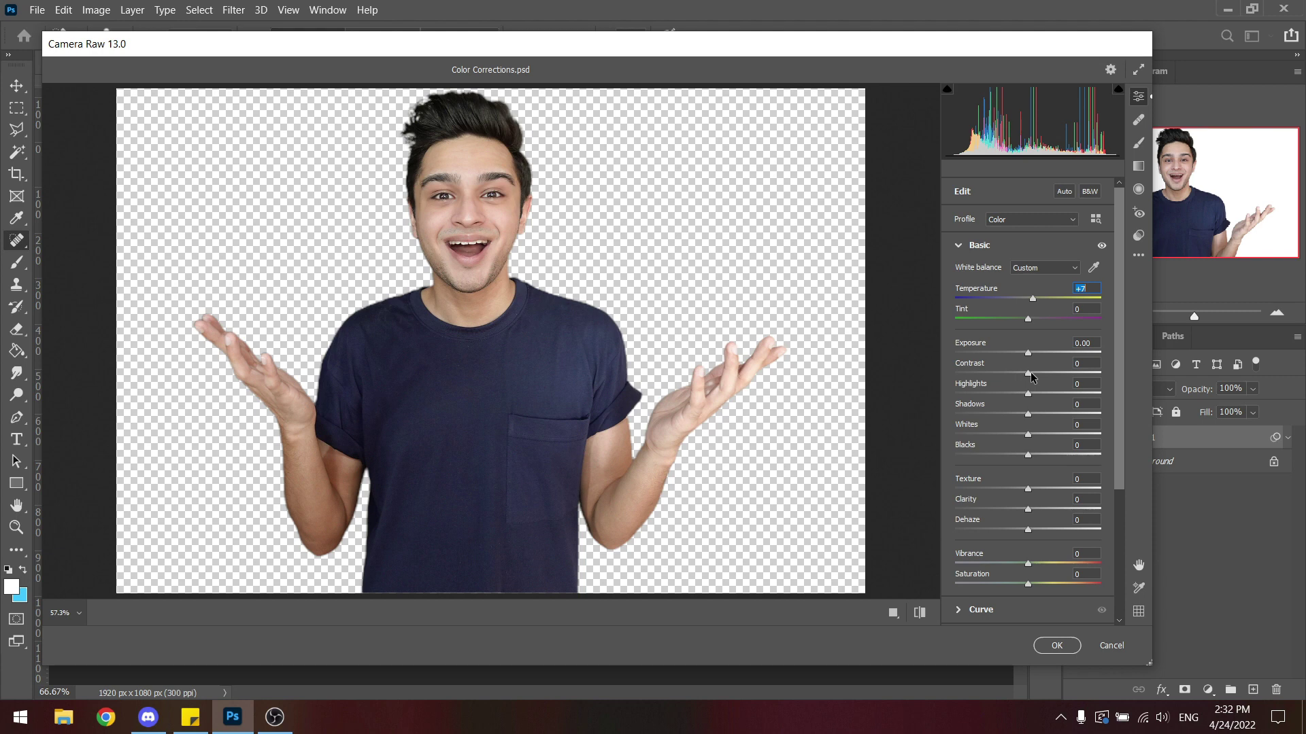
# Raise Contrast to +23, comparing the portrait with and without it.
pyautogui.moveTo(1030, 377); pyautogui.dragTo(1047, 381)
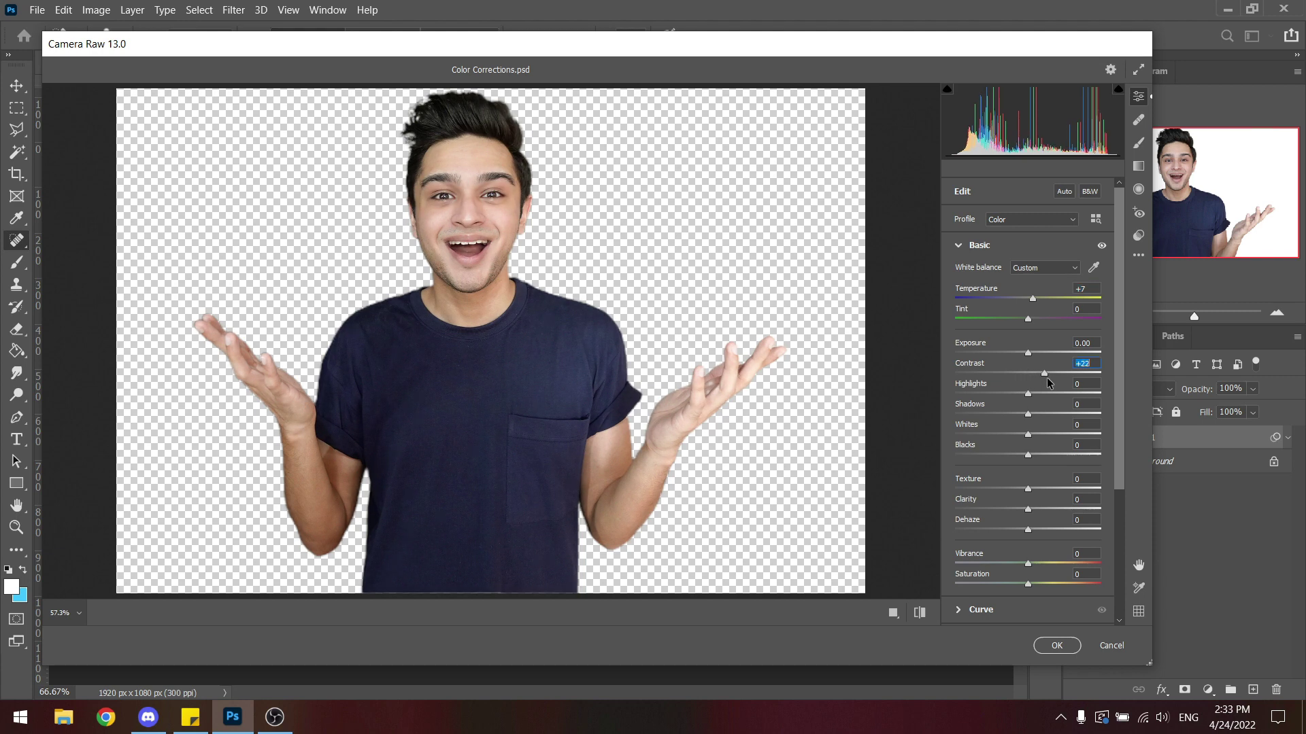
pyautogui.moveTo(1046, 378); pyautogui.dragTo(1047, 383)
pyautogui.write('0')
pyautogui.hotkey('ctrl', 'z')
pyautogui.hotkey('ctrl', 'shift', 'z')
pyautogui.hotkey('ctrl', 'z')
pyautogui.write('0')
pyautogui.hotkey('ctrl', 'z')
pyautogui.write('0')
pyautogui.hotkey('ctrl', 'z')
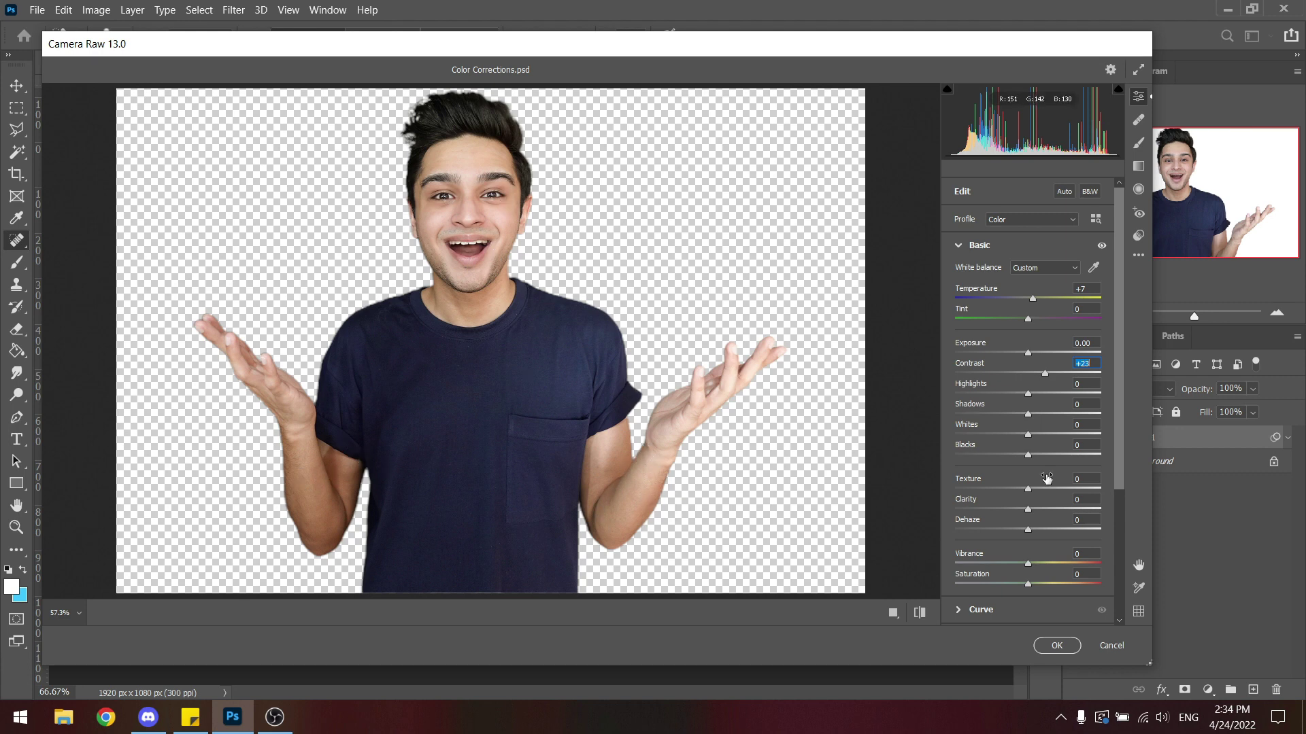
# Drag the Highlights slider back and forth, settling at +4.
pyautogui.moveTo(1032, 392)
pyautogui.mouseDown()
pyautogui.moveTo(984, 390)
pyautogui.moveTo(1050, 401)
pyautogui.mouseUp()
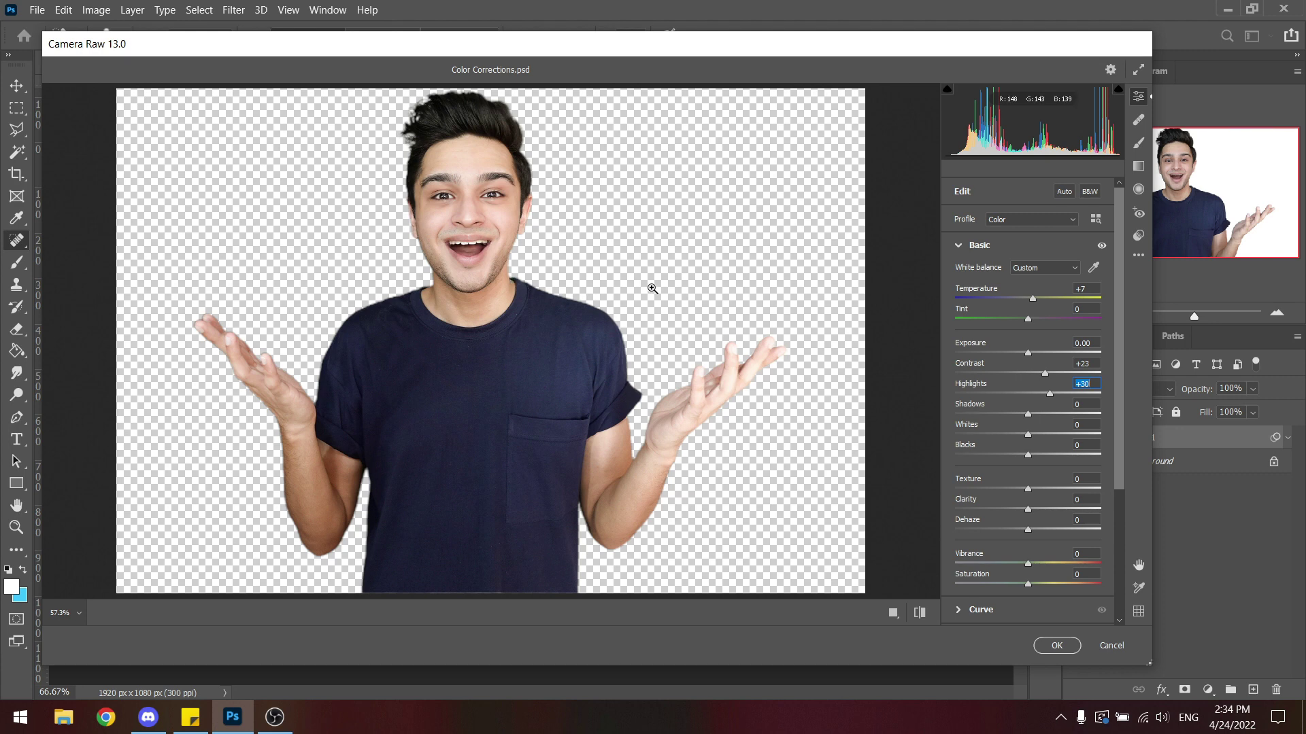
pyautogui.moveTo(1050, 394); pyautogui.dragTo(996, 394)
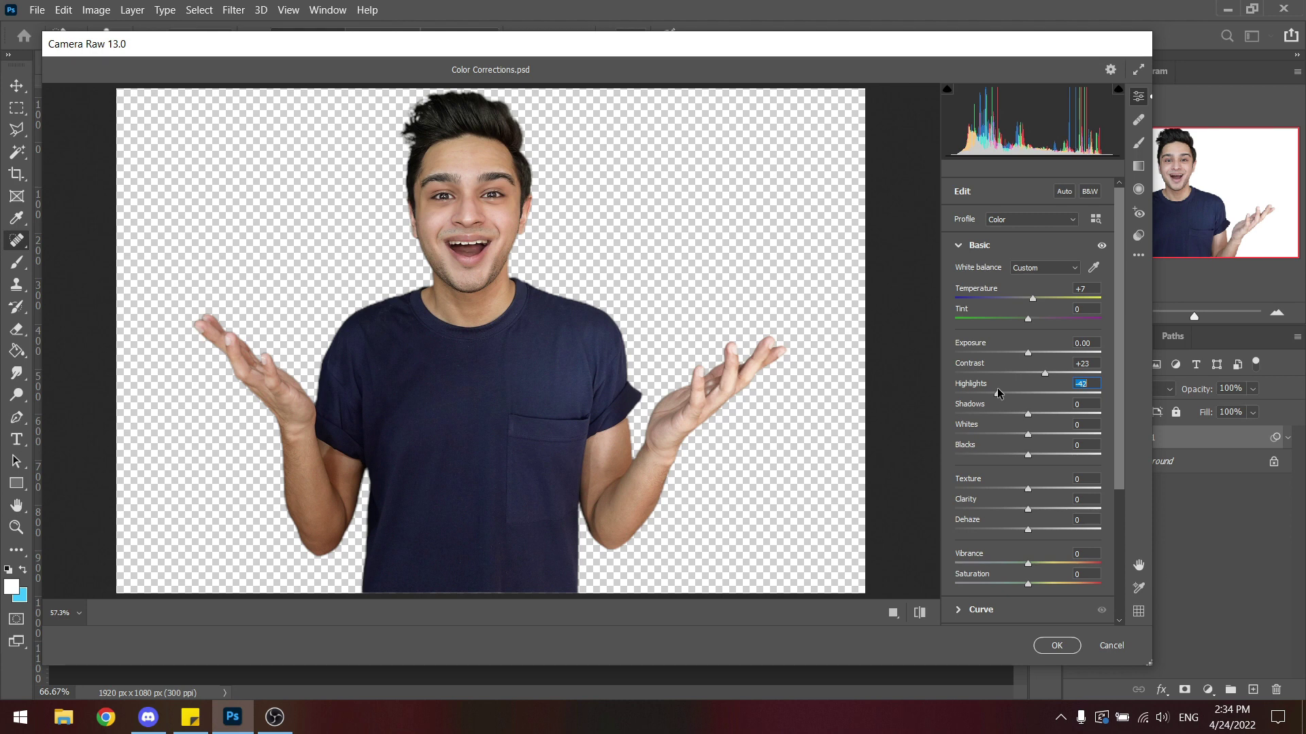
pyautogui.moveTo(997, 394); pyautogui.dragTo(1031, 399)
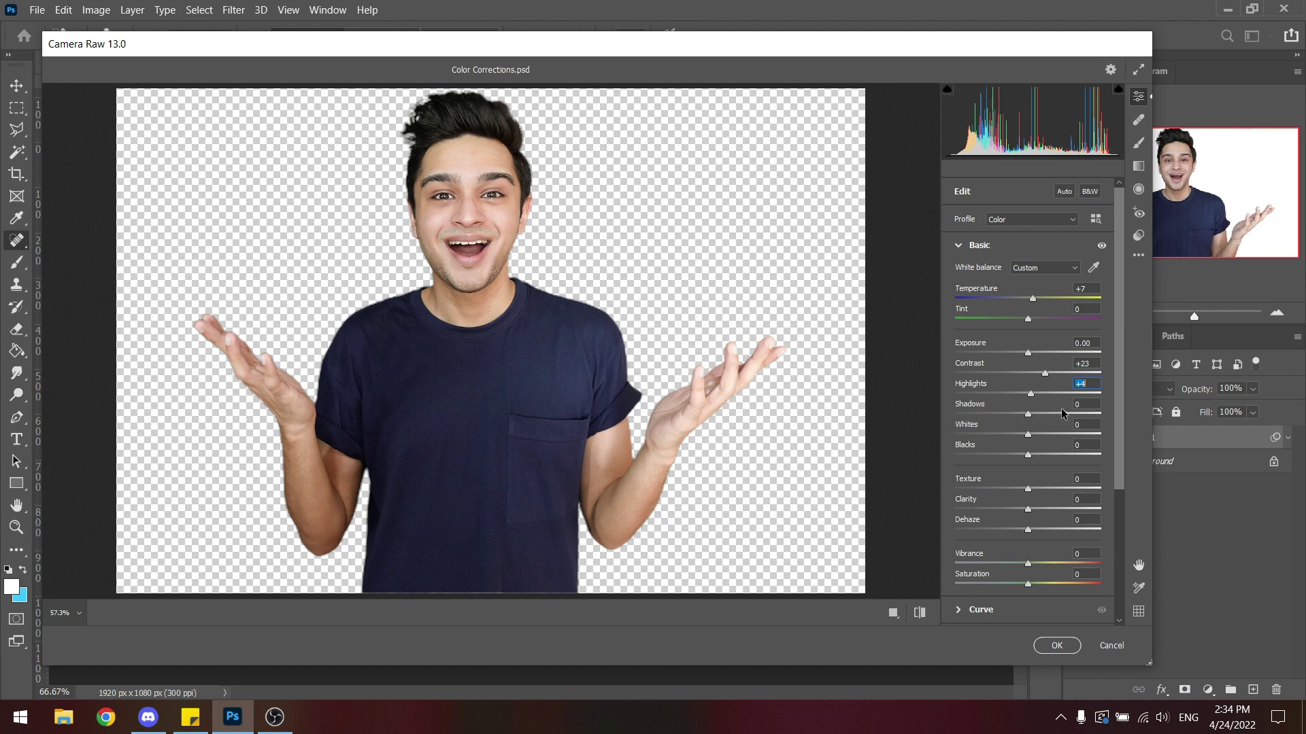
# Drag the Shadows slider, then nudge it two arrow-key steps up to +16.
pyautogui.moveTo(1028, 416)
pyautogui.mouseDown()
pyautogui.moveTo(1055, 418)
pyautogui.moveTo(992, 417)
pyautogui.moveTo(1088, 411)
pyautogui.moveTo(1035, 409)
pyautogui.mouseUp()
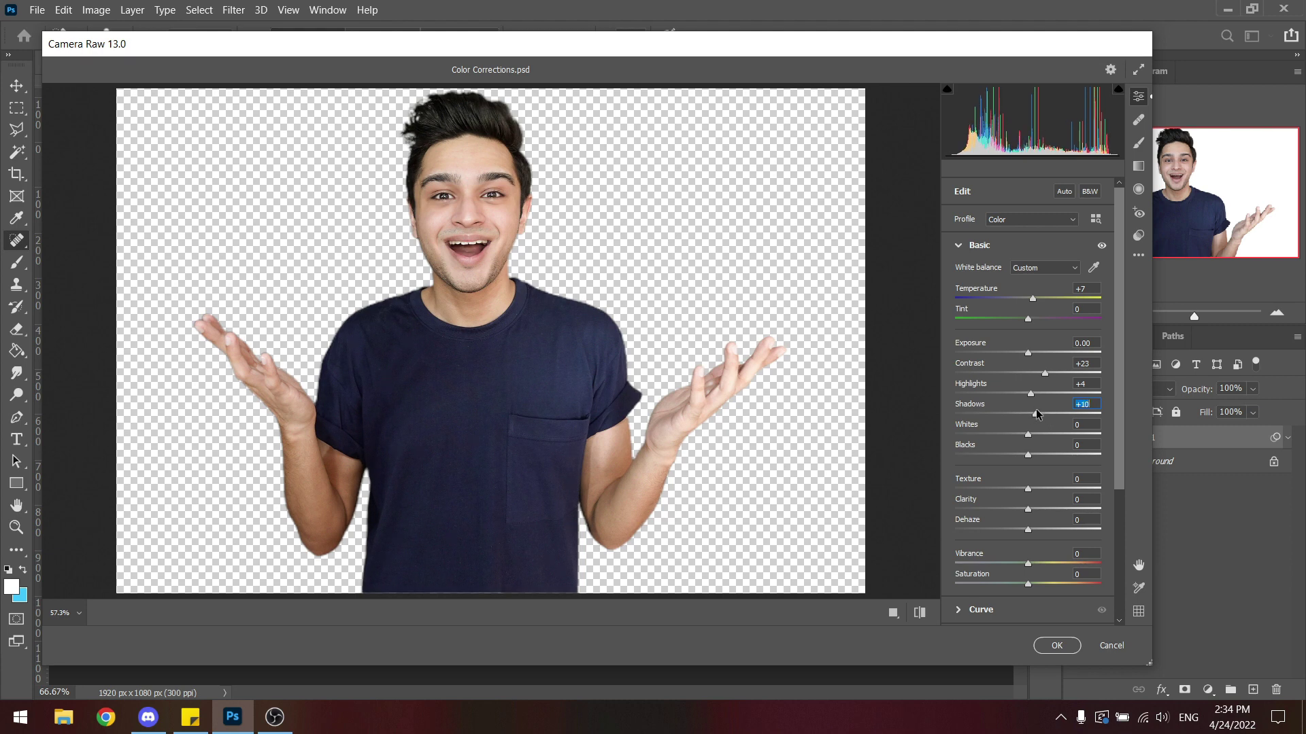
pyautogui.press('Up')
pyautogui.press('Up')
# Raise Whites to about +6, then lower it one step to +5.
pyautogui.moveTo(1029, 434)
pyautogui.mouseDown()
pyautogui.moveTo(1079, 446)
pyautogui.moveTo(1049, 438)
pyautogui.mouseUp()
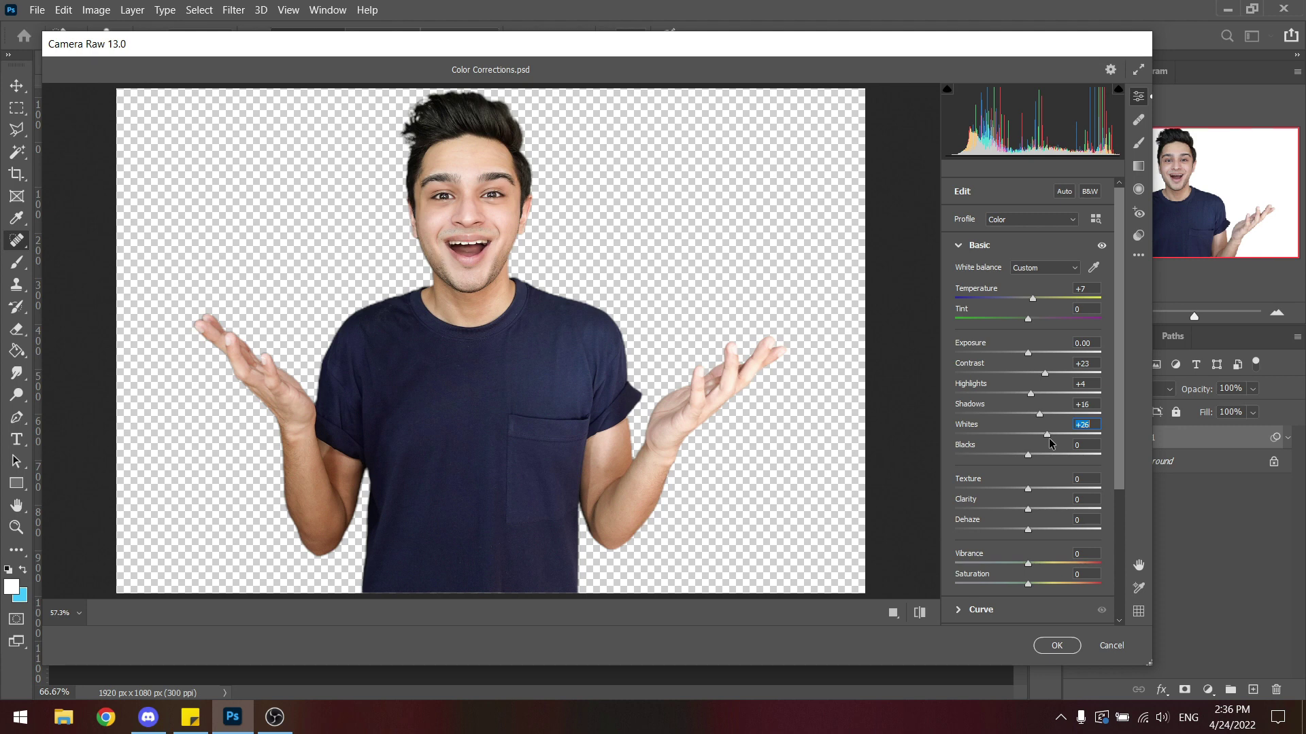
pyautogui.moveTo(1049, 437); pyautogui.dragTo(970, 425)
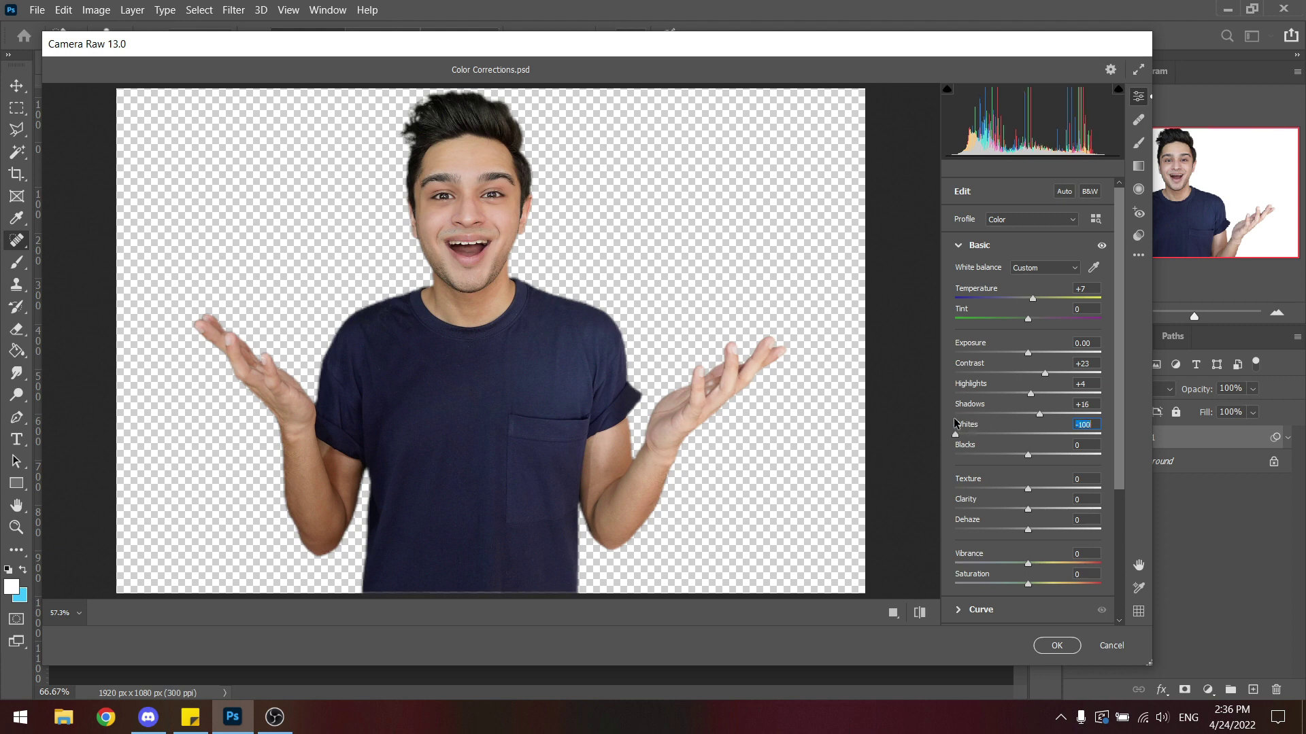
pyautogui.moveTo(965, 433)
pyautogui.mouseDown()
pyautogui.moveTo(1050, 458)
pyautogui.moveTo(1036, 457)
pyautogui.mouseUp()
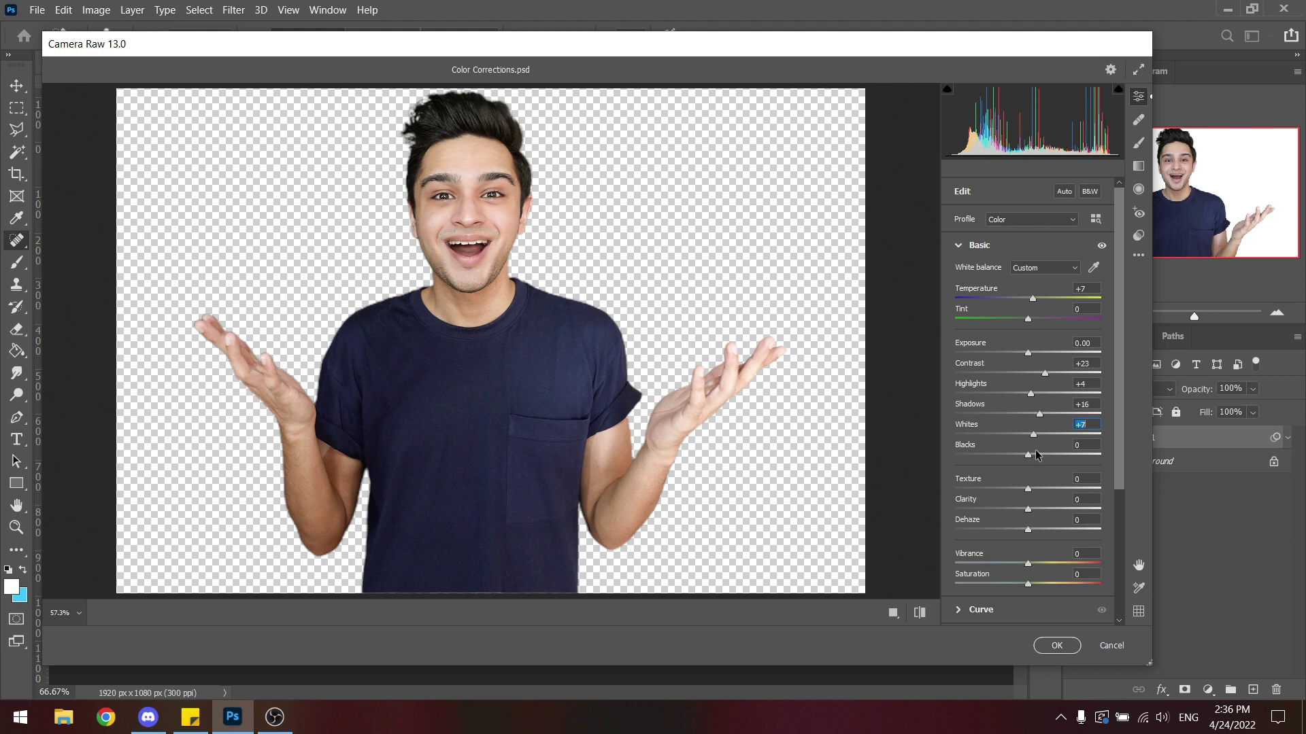
pyautogui.press('Down')
pyautogui.press('Down')
# Try darker and lighter Blacks, then reset Blacks to 0.
pyautogui.moveTo(1027, 453); pyautogui.dragTo(962, 444)
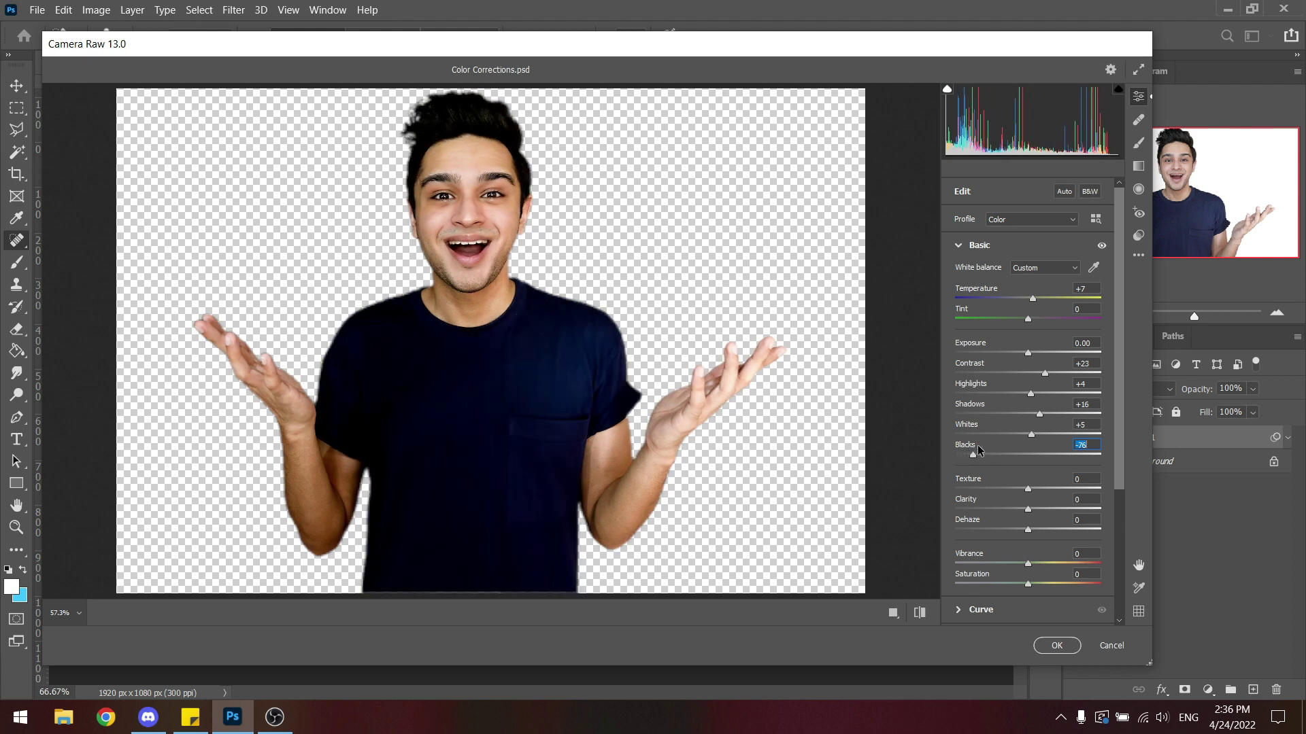
pyautogui.moveTo(960, 452)
pyautogui.mouseDown()
pyautogui.moveTo(1069, 453)
pyautogui.moveTo(1032, 454)
pyautogui.mouseUp()
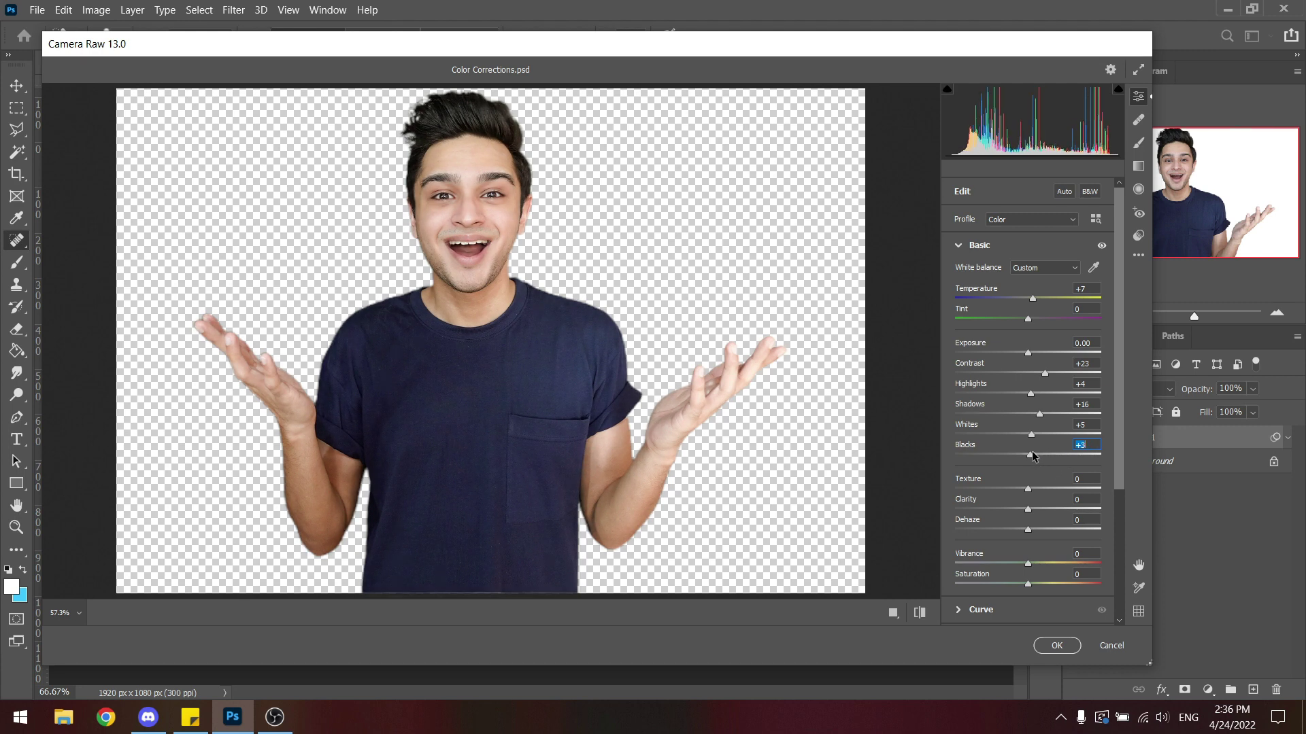
pyautogui.doubleClick(1030, 454)
pyautogui.scroll(-1, 985, 464)
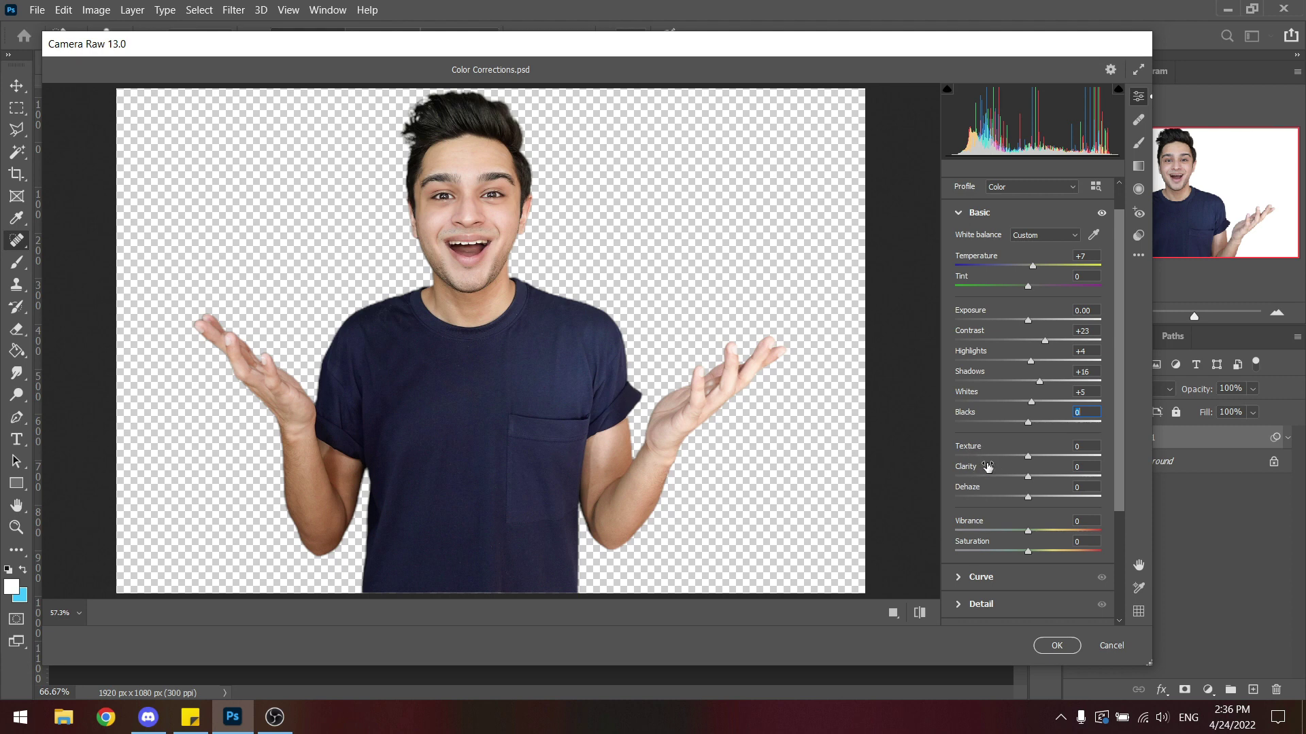
# Try Clarity at +52 and +39, reset it to zero, then set Texture to +20.
pyautogui.moveTo(1028, 475); pyautogui.dragTo(1066, 474)
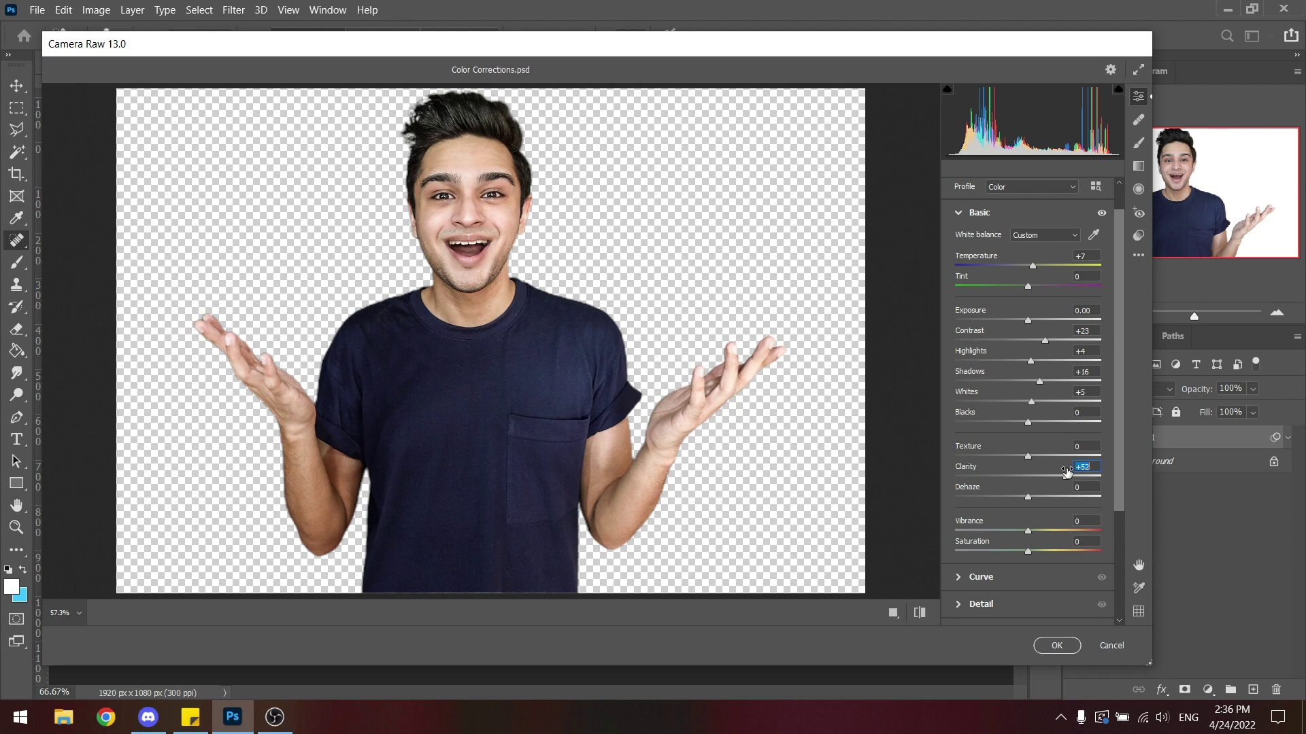
pyautogui.moveTo(1066, 473)
pyautogui.mouseDown()
pyautogui.moveTo(1041, 459)
pyautogui.moveTo(1082, 457)
pyautogui.mouseUp()
pyautogui.doubleClick(1055, 461)
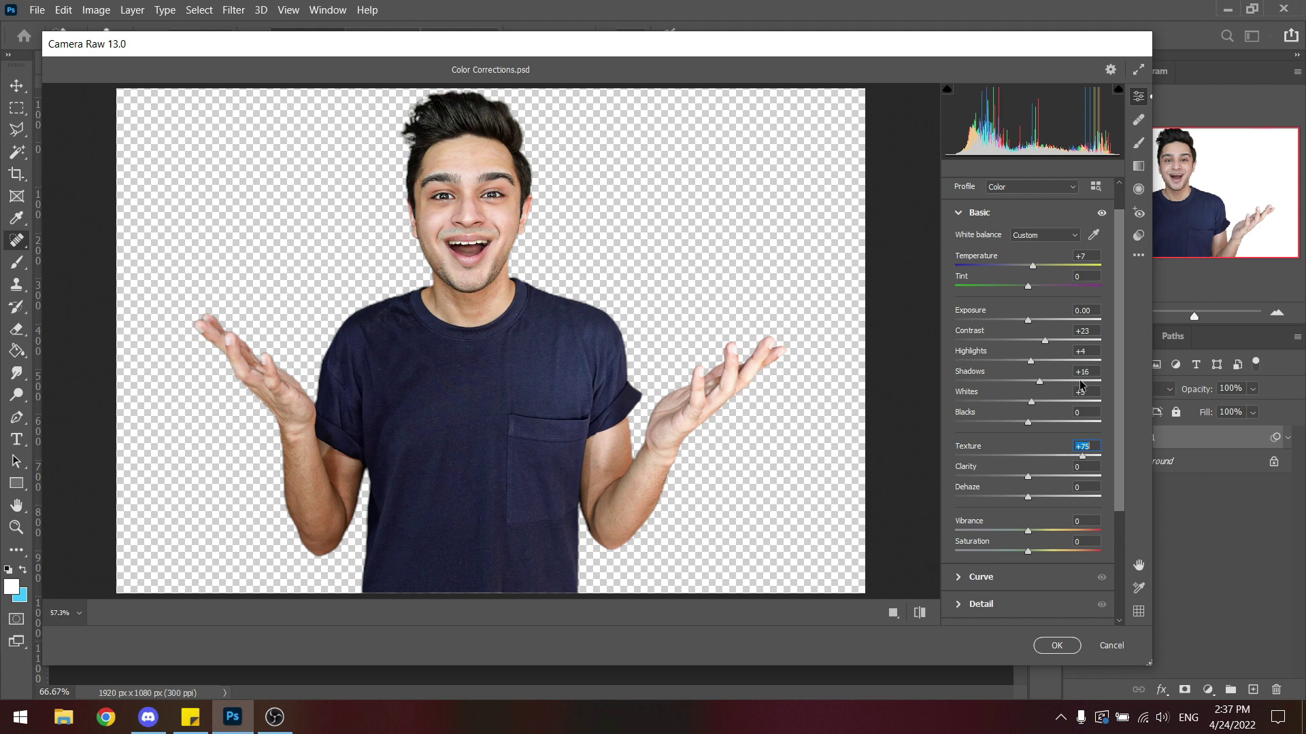
pyautogui.click(1039, 457)
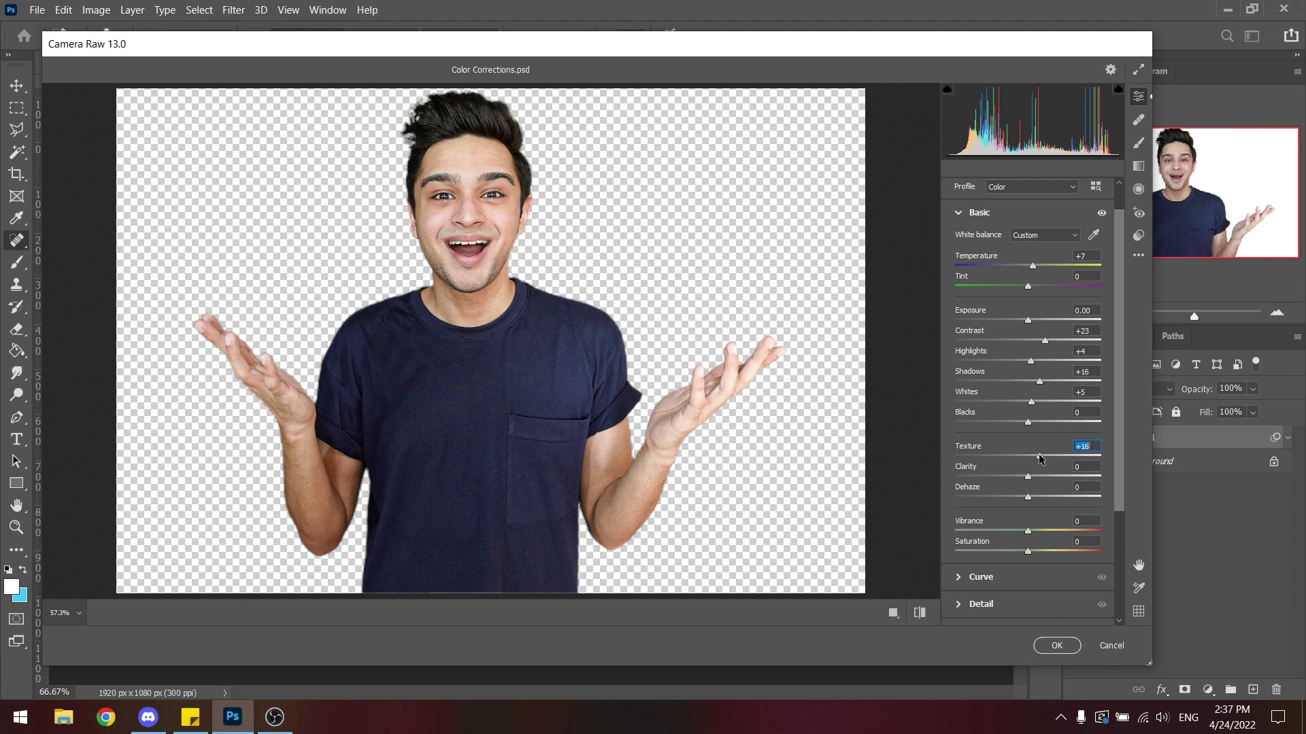
pyautogui.moveTo(1039, 457); pyautogui.dragTo(1042, 458)
# Test Clarity while zooming the preview, settle it at +11, and set Dehaze to +28.
pyautogui.moveTo(1027, 476); pyautogui.dragTo(1051, 476)
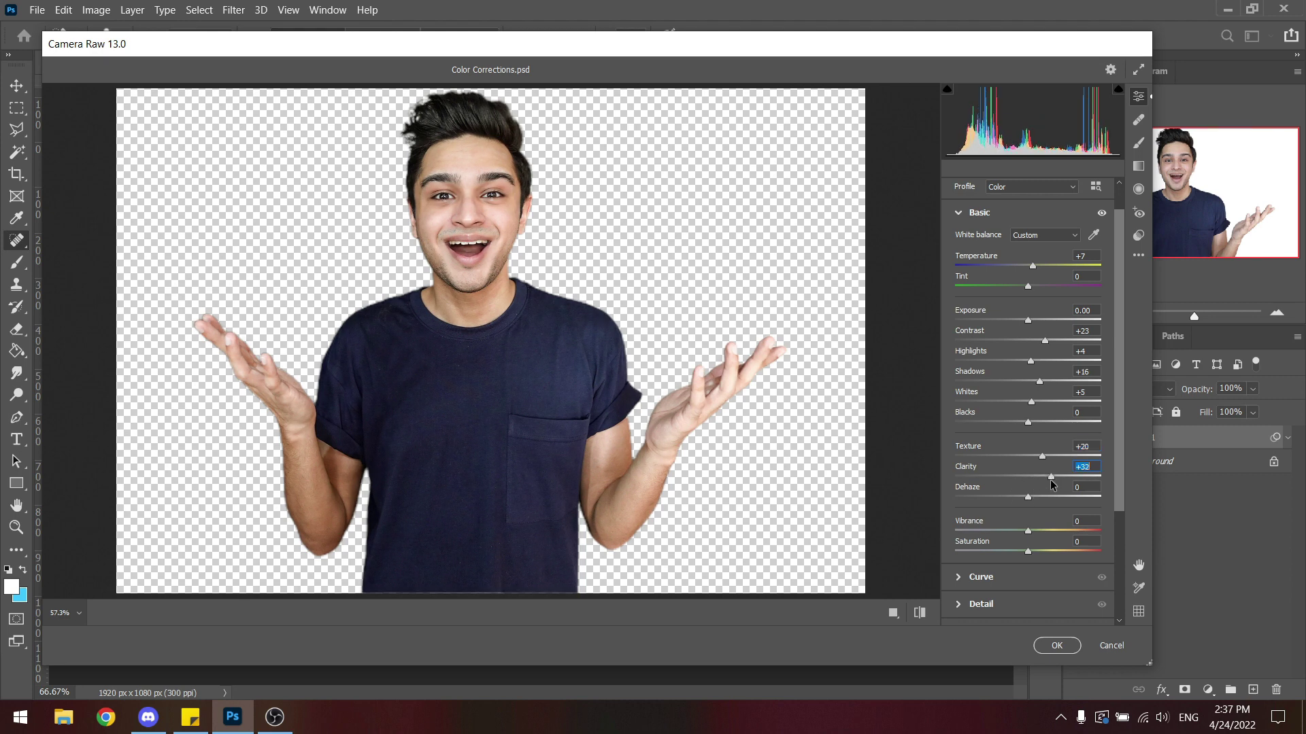
pyautogui.moveTo(1050, 480); pyautogui.dragTo(1048, 480)
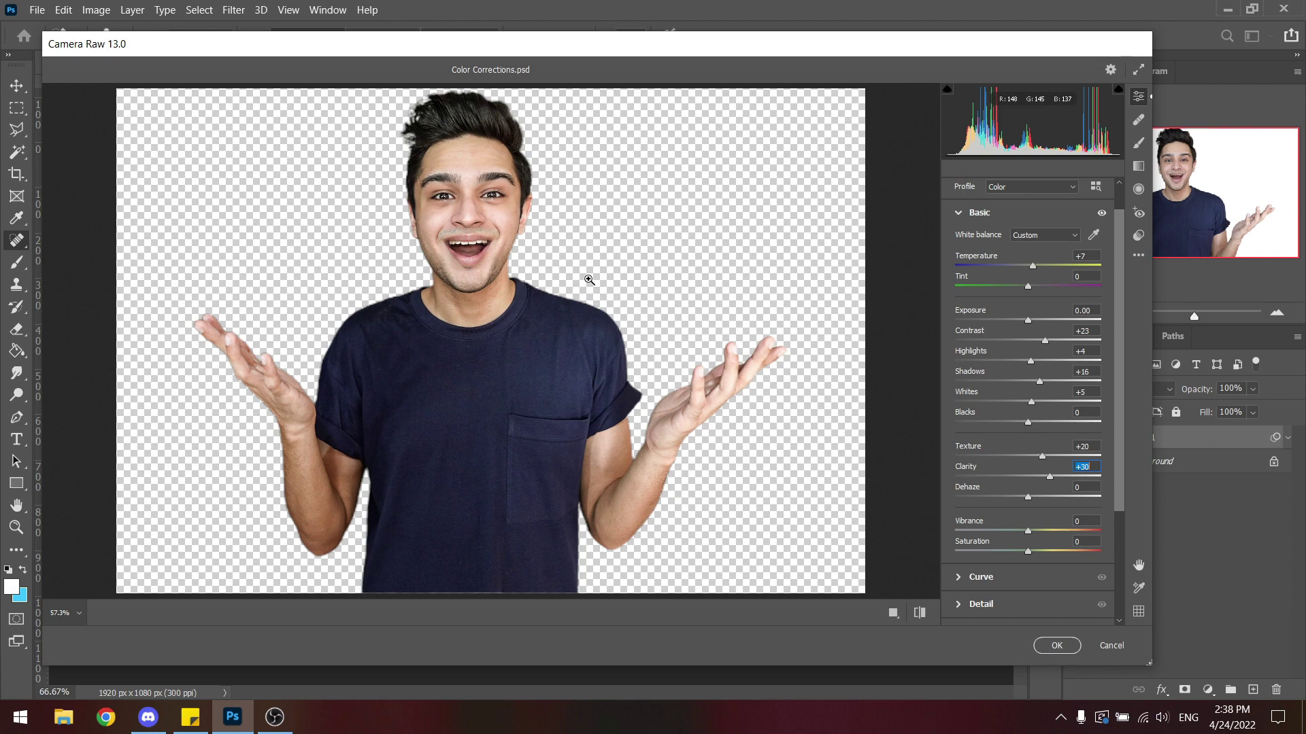
pyautogui.click(545, 251)
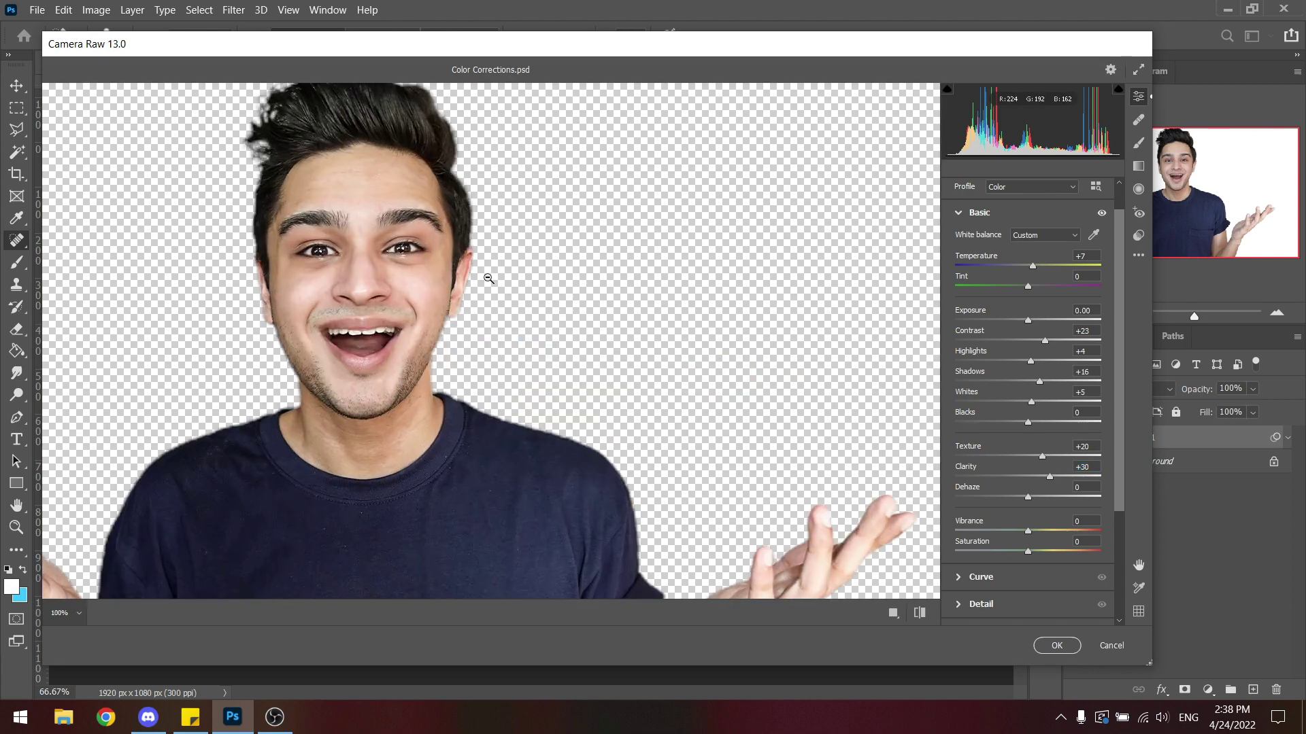
pyautogui.click(486, 302)
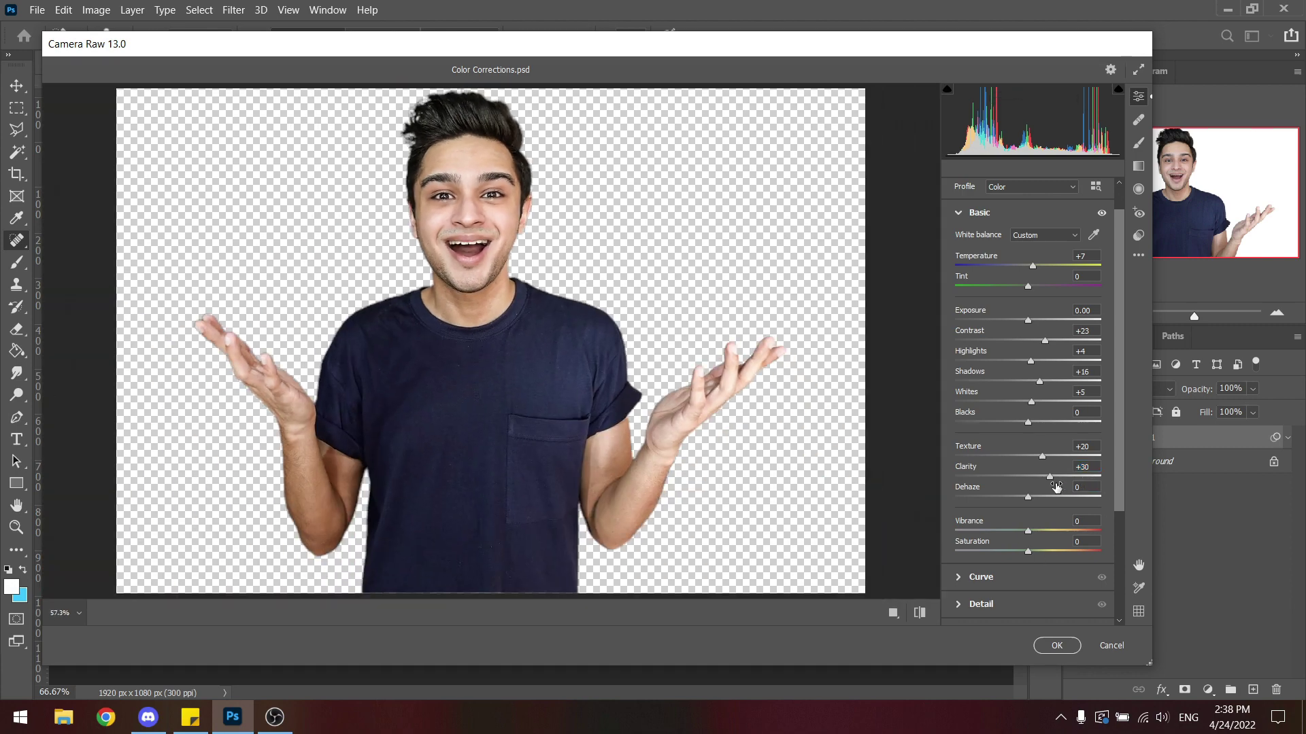
pyautogui.moveTo(1049, 477); pyautogui.dragTo(966, 474)
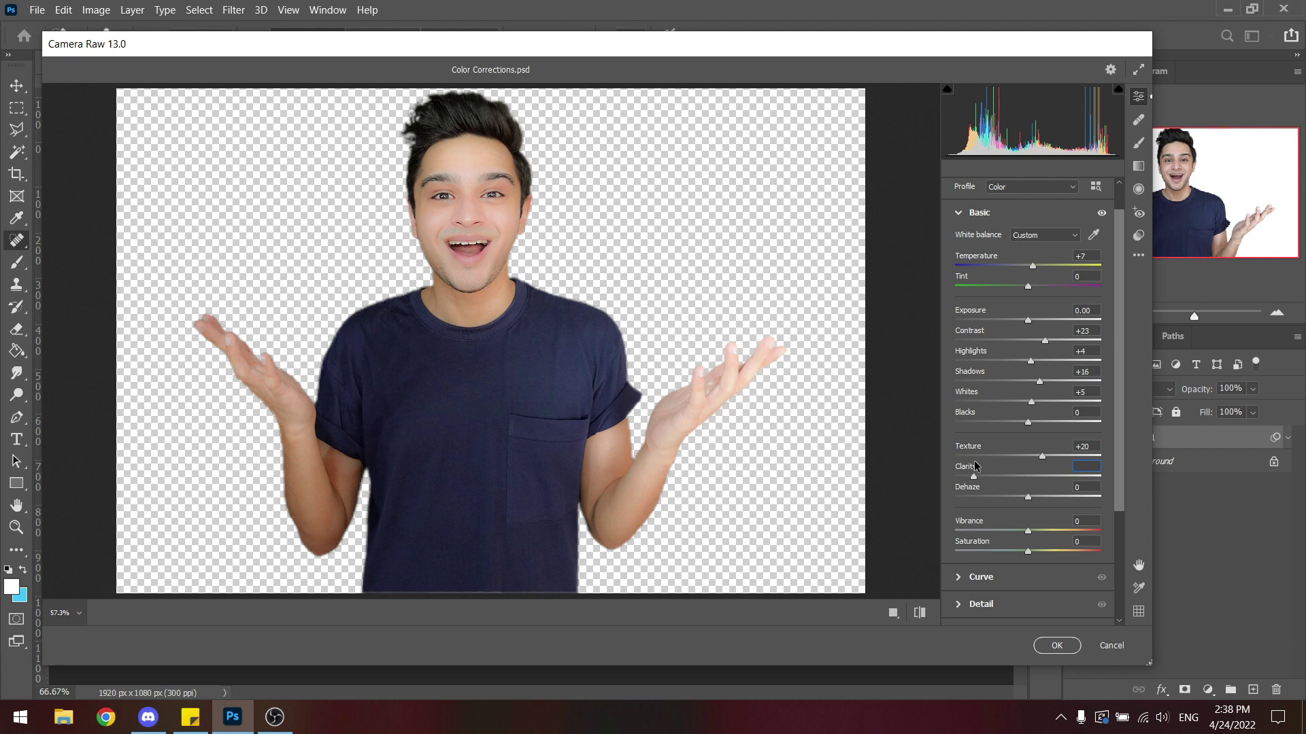
pyautogui.moveTo(967, 470)
pyautogui.mouseDown()
pyautogui.moveTo(1061, 486)
pyautogui.moveTo(1026, 490)
pyautogui.mouseUp()
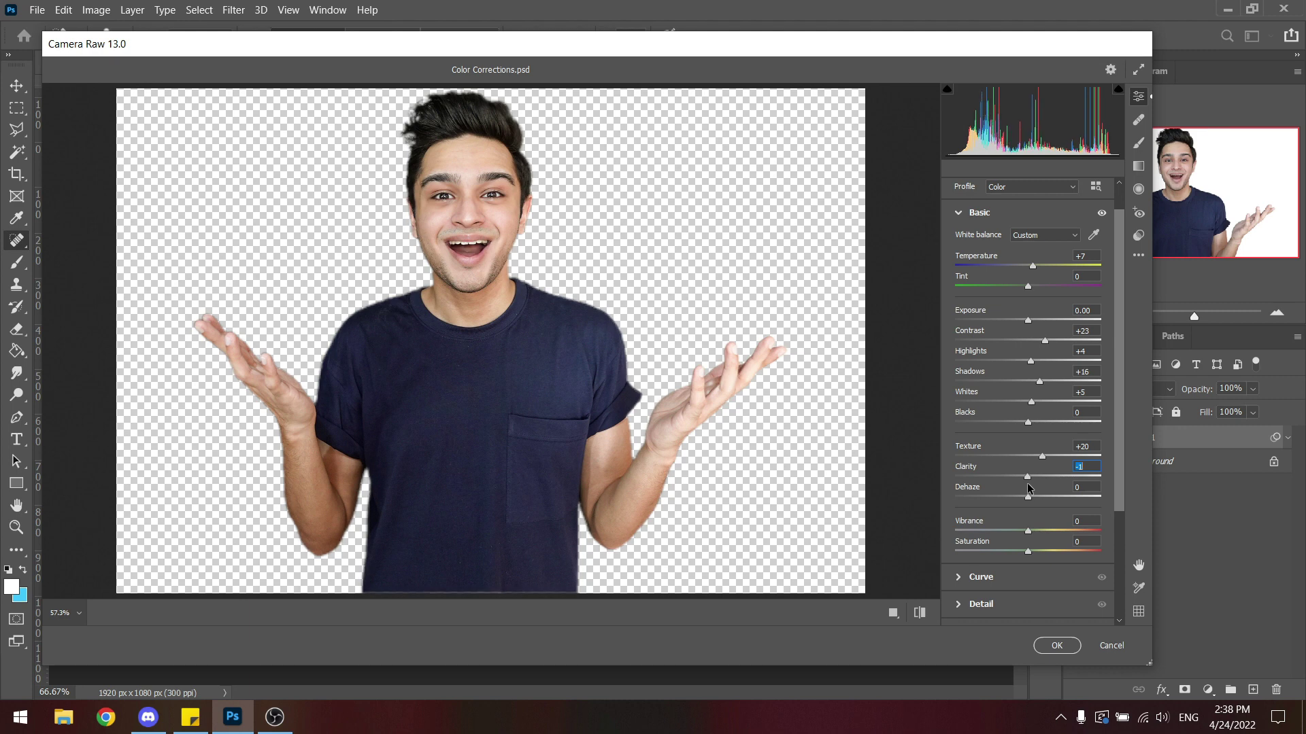
pyautogui.doubleClick(1027, 490)
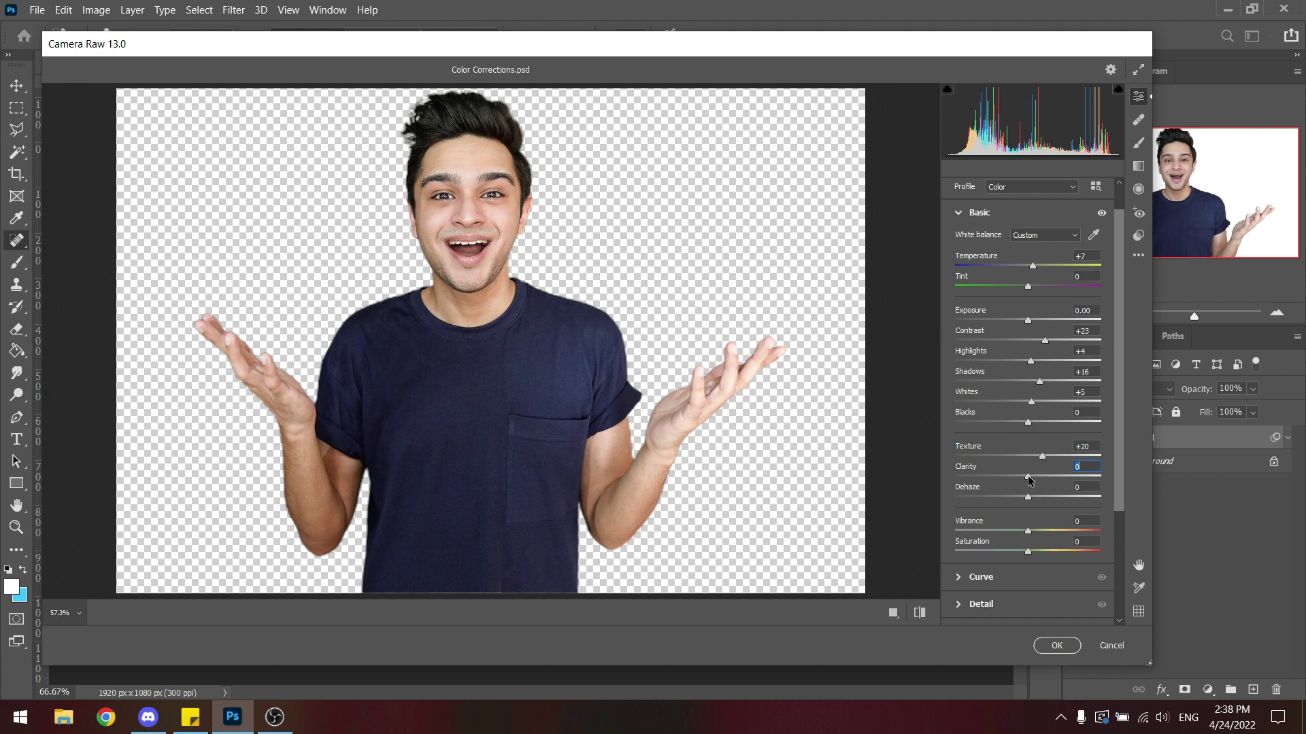
pyautogui.moveTo(1027, 477); pyautogui.dragTo(1038, 479)
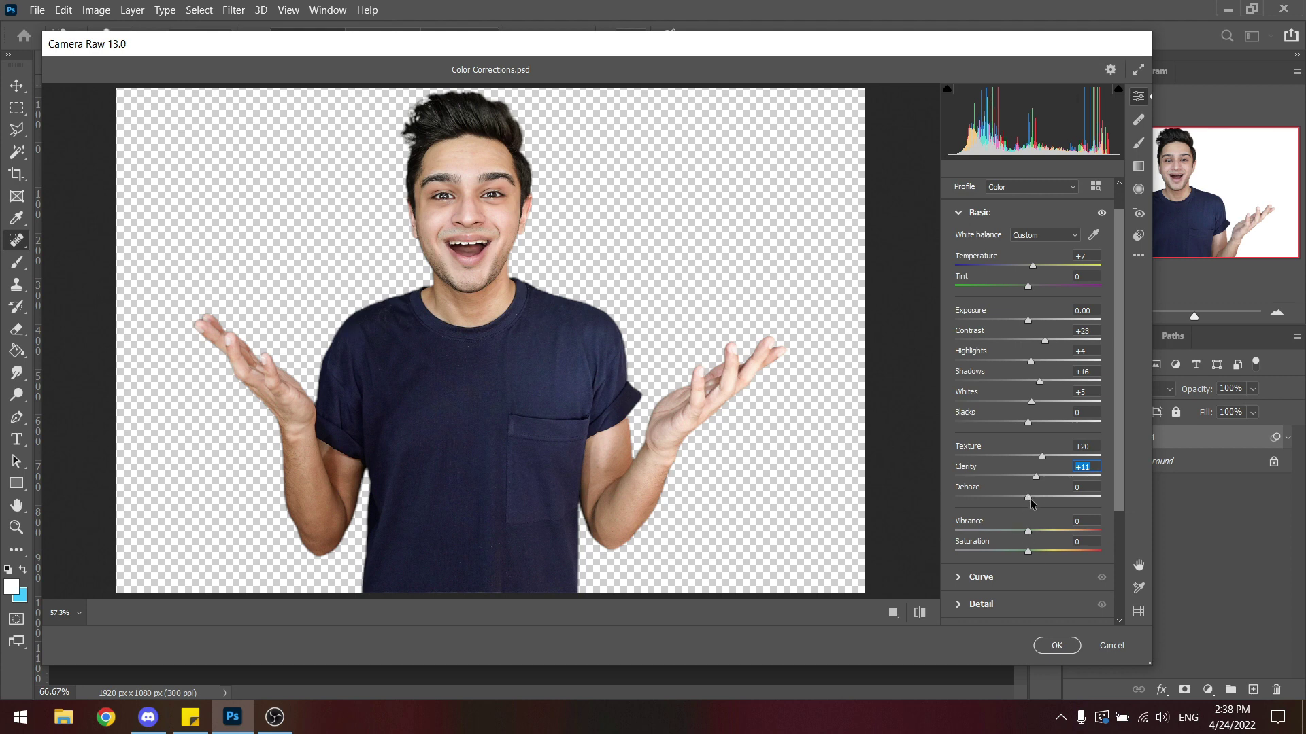
pyautogui.moveTo(1030, 499)
pyautogui.mouseDown()
pyautogui.moveTo(1007, 498)
pyautogui.moveTo(1083, 497)
pyautogui.moveTo(1047, 519)
pyautogui.mouseUp()
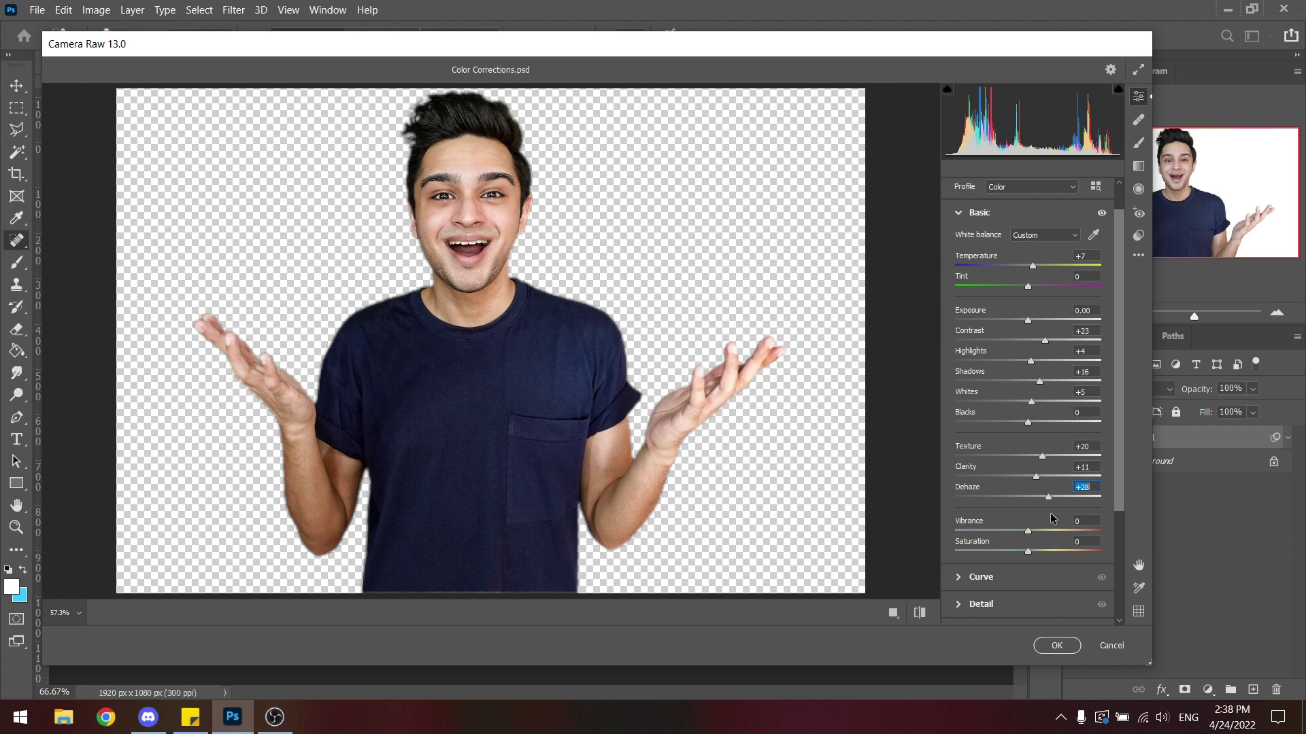
# Ease the portrait's Dehaze down, briefly into negative values, and settle at +5.
pyautogui.moveTo(1046, 519); pyautogui.dragTo(1042, 518)
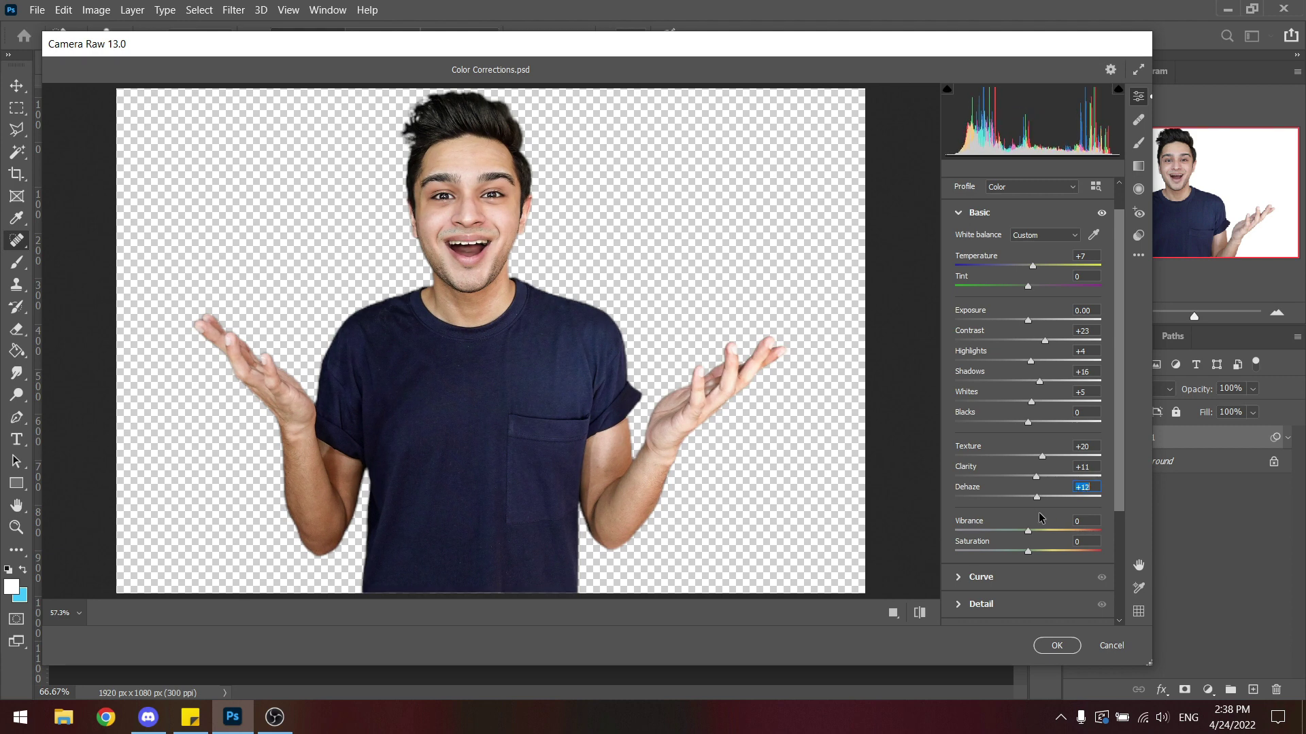
pyautogui.moveTo(1042, 518); pyautogui.dragTo(1037, 519)
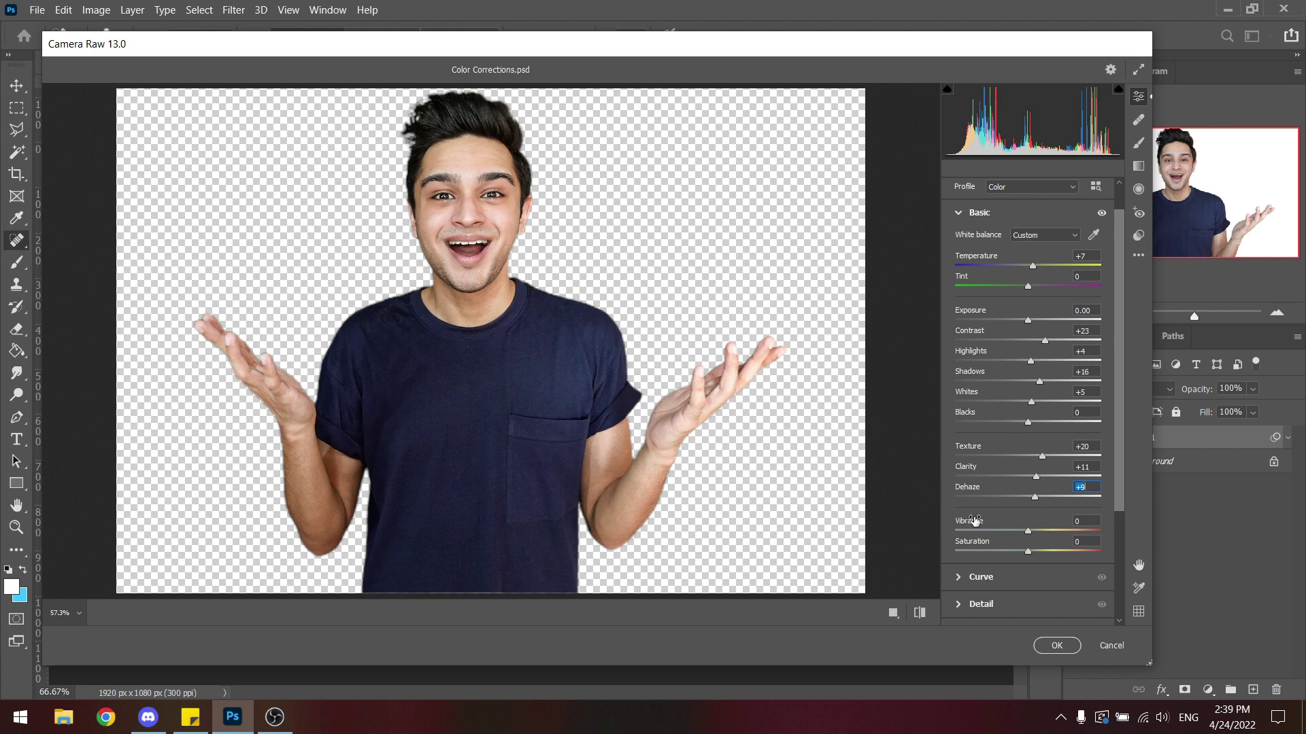
pyautogui.moveTo(1037, 497); pyautogui.dragTo(1009, 495)
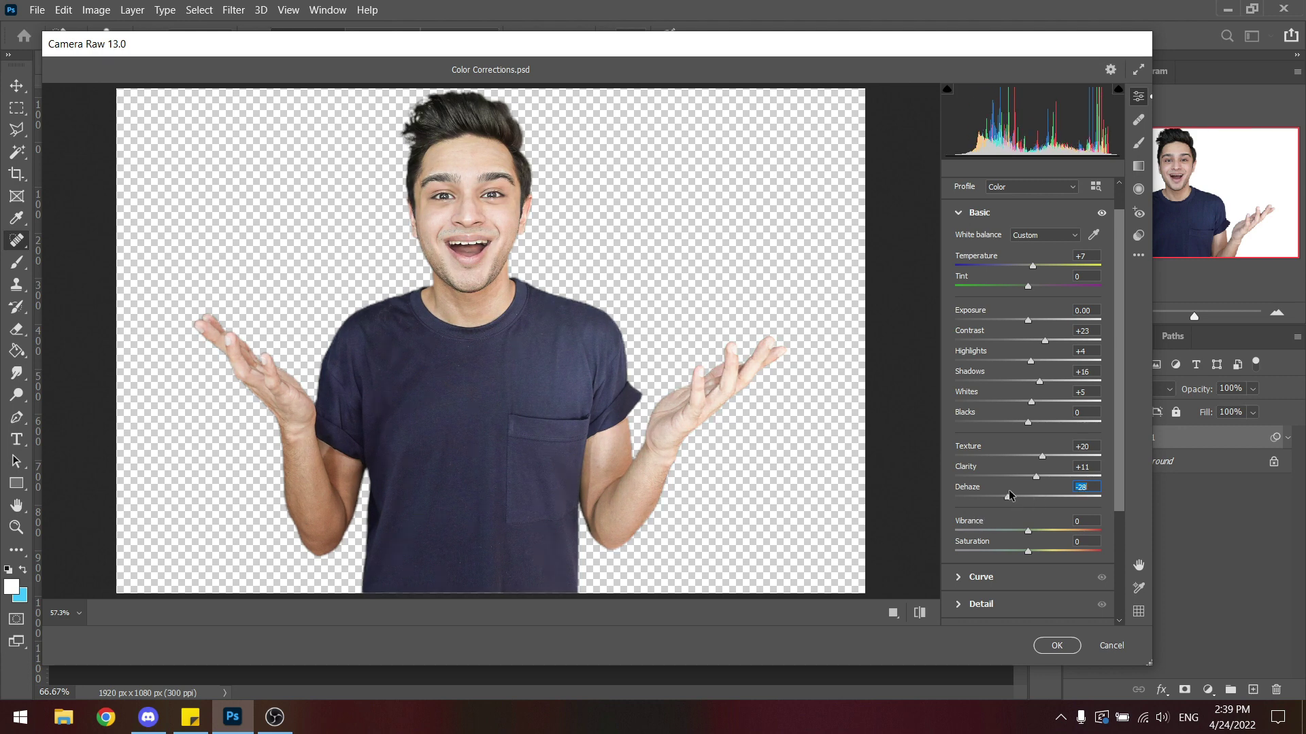
pyautogui.moveTo(1009, 495); pyautogui.dragTo(1032, 499)
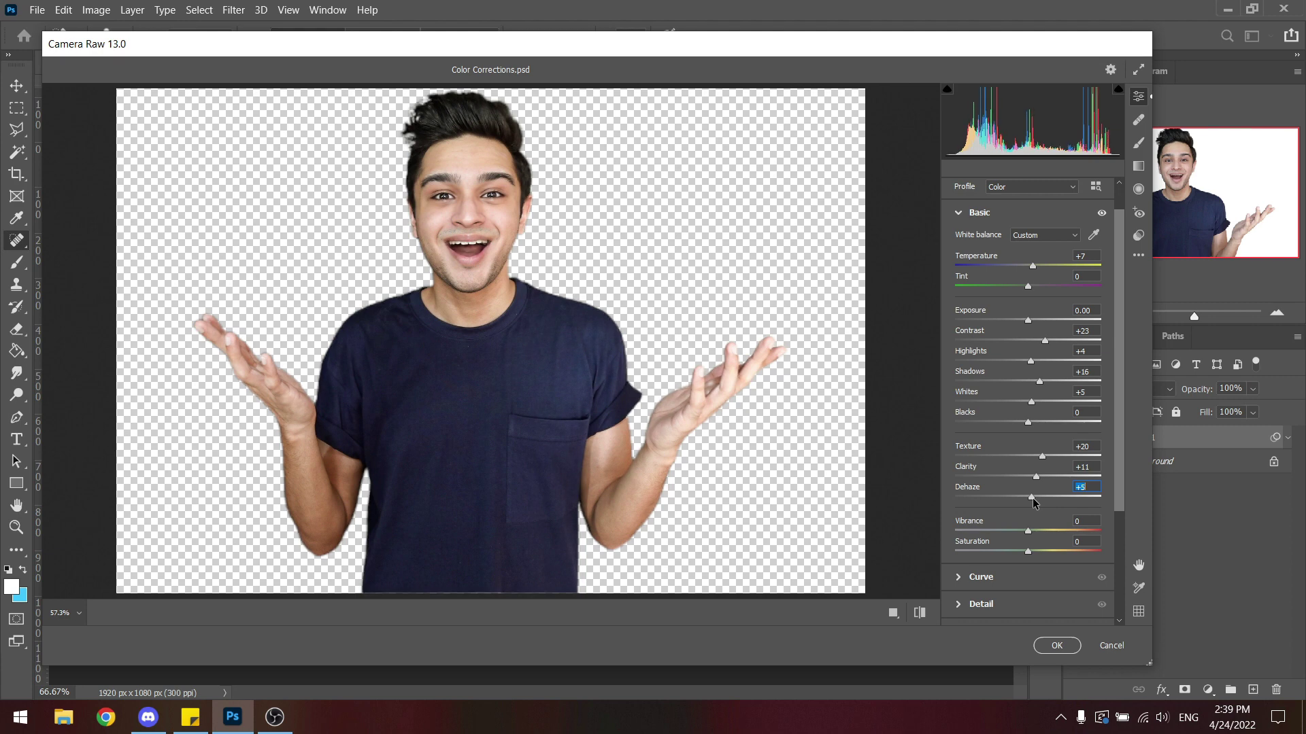
pyautogui.scroll(-1, 1004, 523)
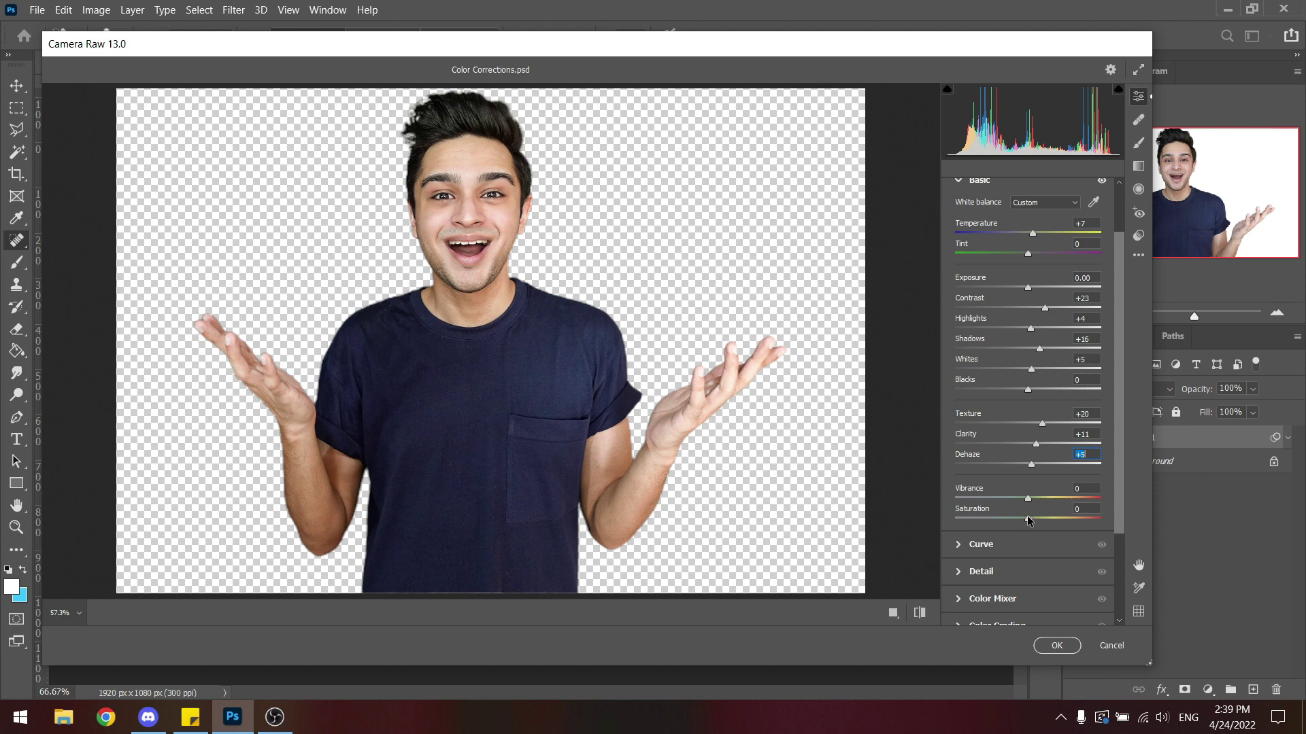
# Test a Saturation boost, then settle Vibrance at +5 after trying higher values.
pyautogui.moveTo(1028, 519)
pyautogui.mouseDown()
pyautogui.moveTo(1069, 527)
pyautogui.moveTo(966, 504)
pyautogui.mouseUp()
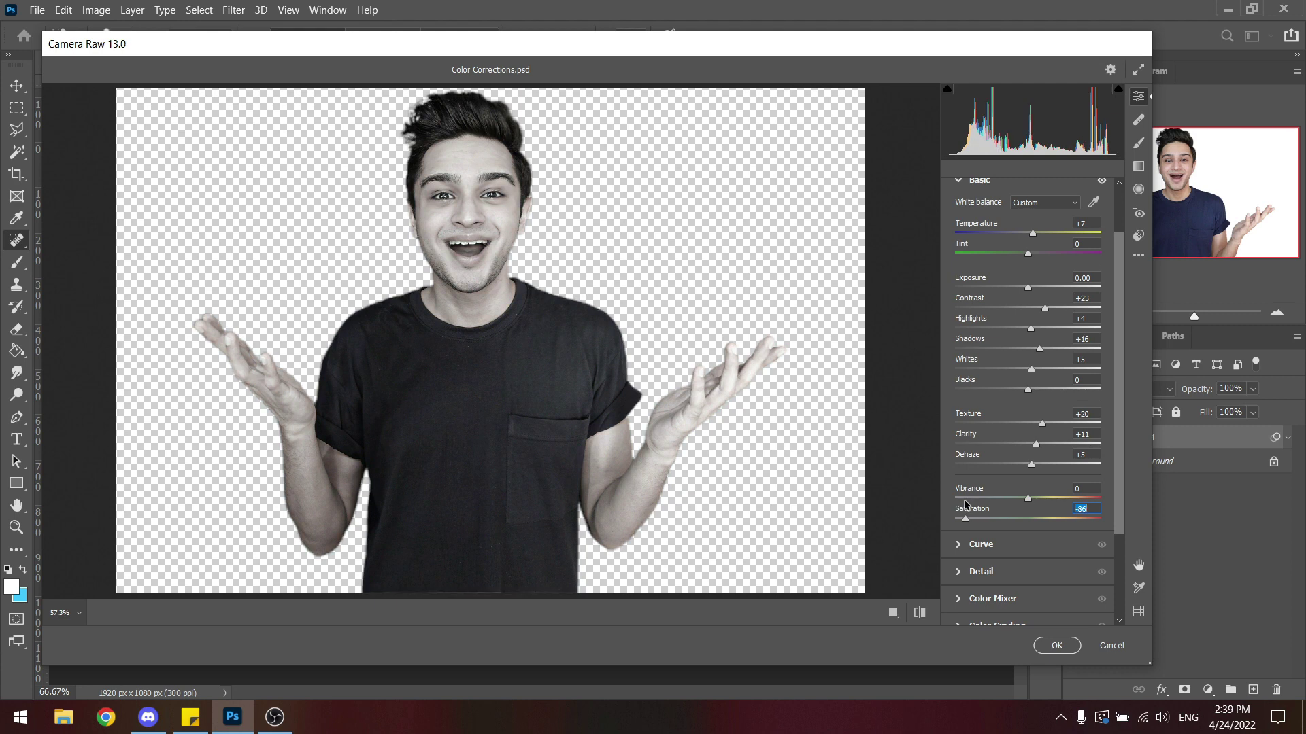
pyautogui.write('0')
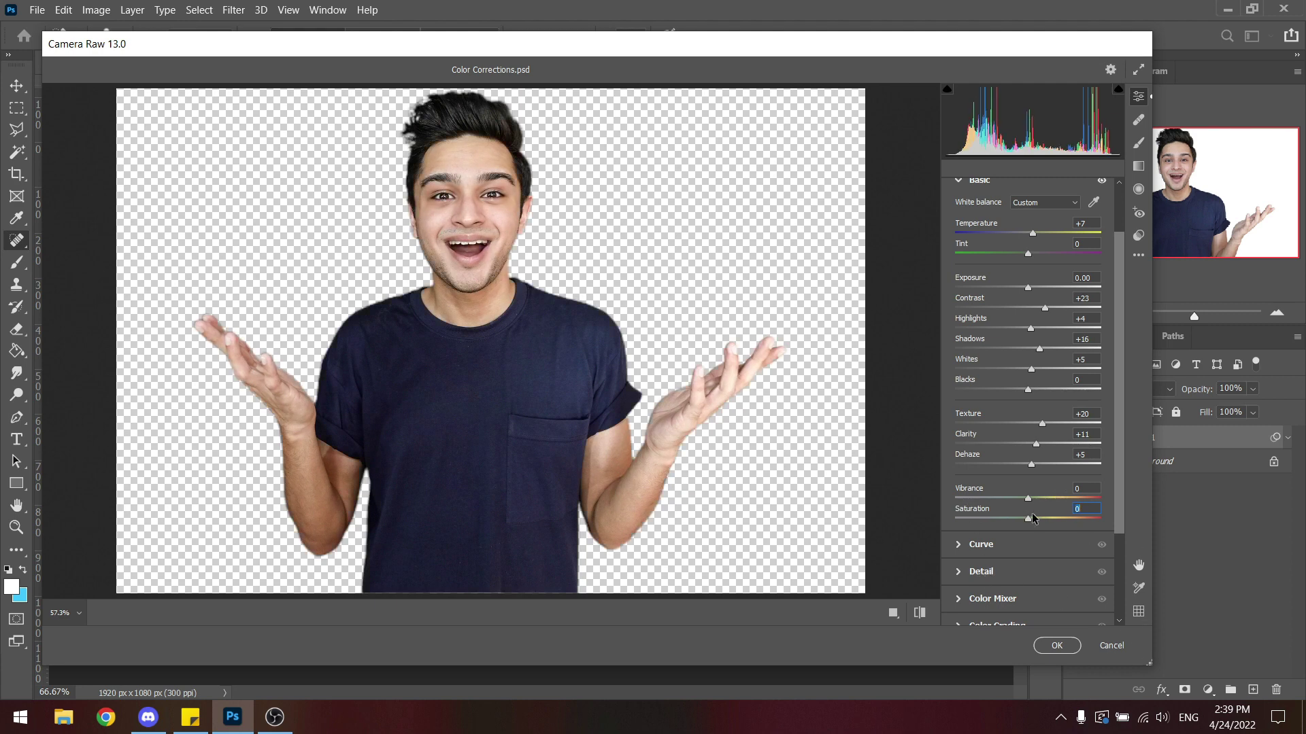
pyautogui.moveTo(1027, 498)
pyautogui.mouseDown()
pyautogui.moveTo(1050, 498)
pyautogui.moveTo(1047, 508)
pyautogui.mouseUp()
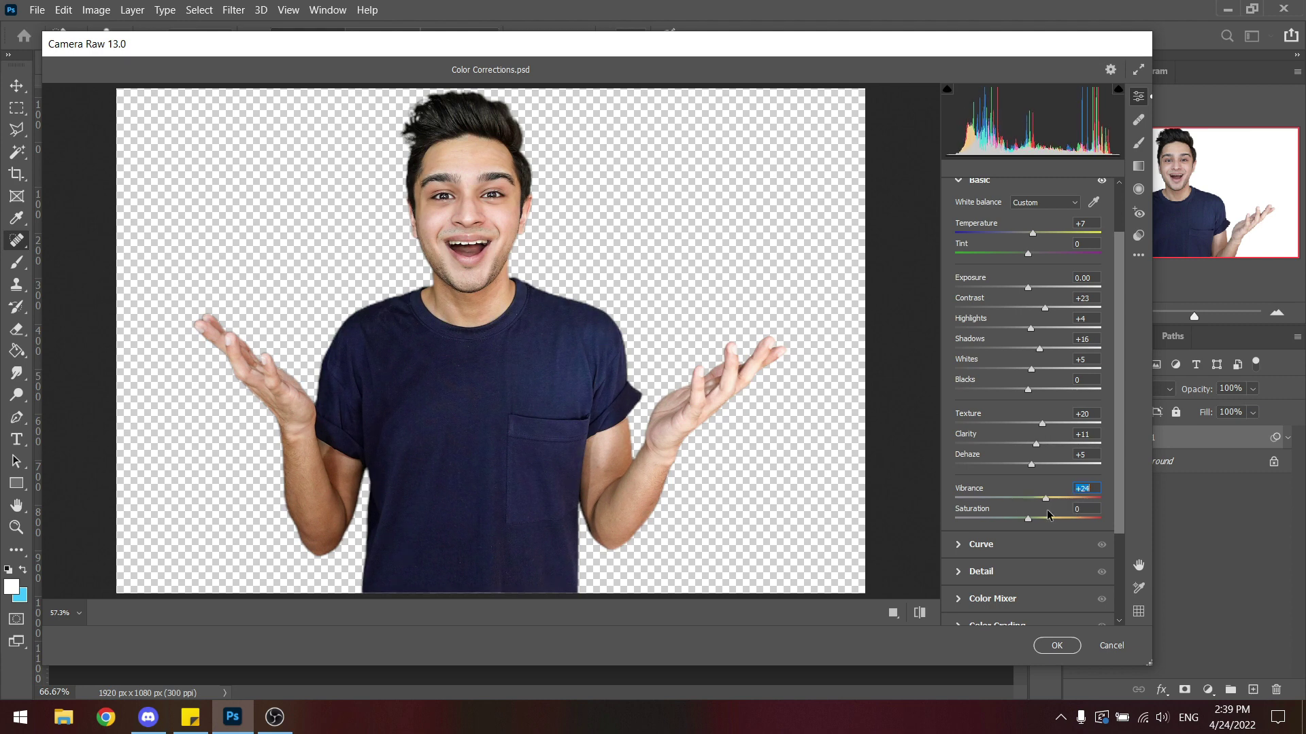
pyautogui.moveTo(1046, 509); pyautogui.dragTo(1031, 513)
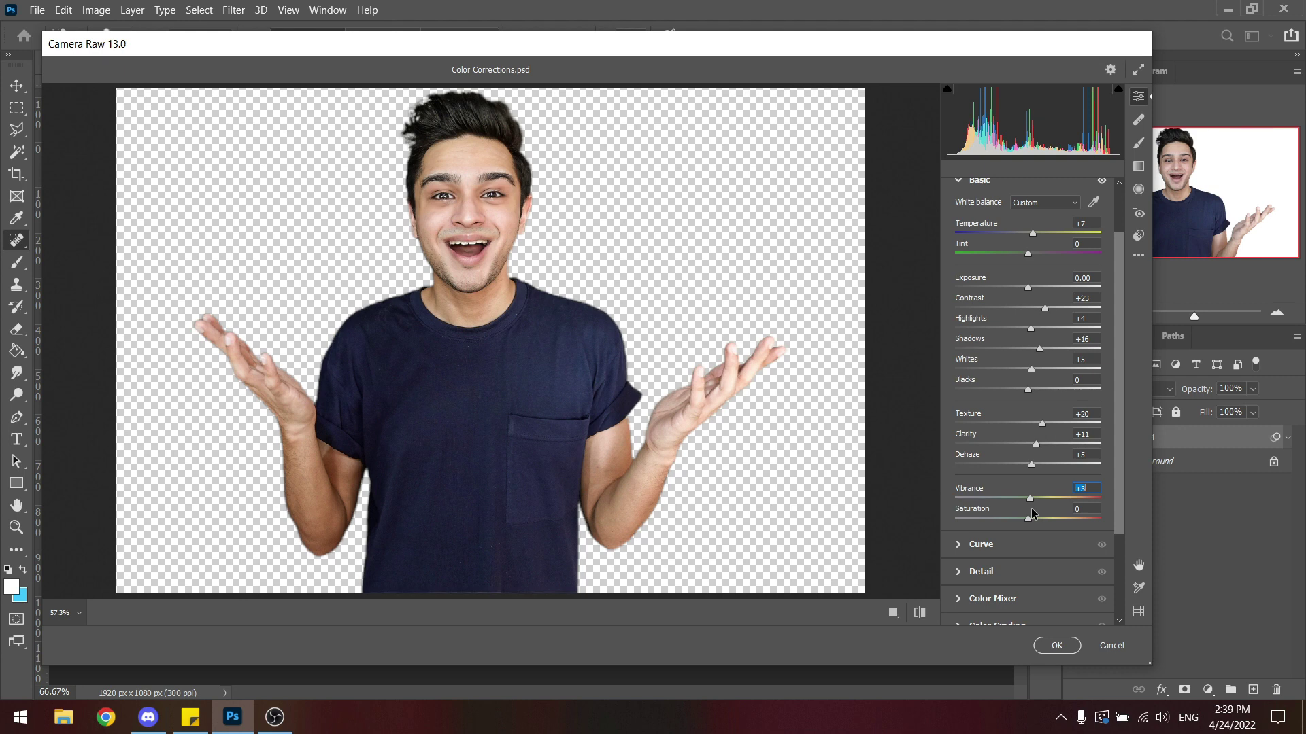
pyautogui.moveTo(1031, 514); pyautogui.dragTo(1033, 508)
# Expand the tone Curve, try raising Lights, and reset Lights to 0.
pyautogui.click(997, 555)
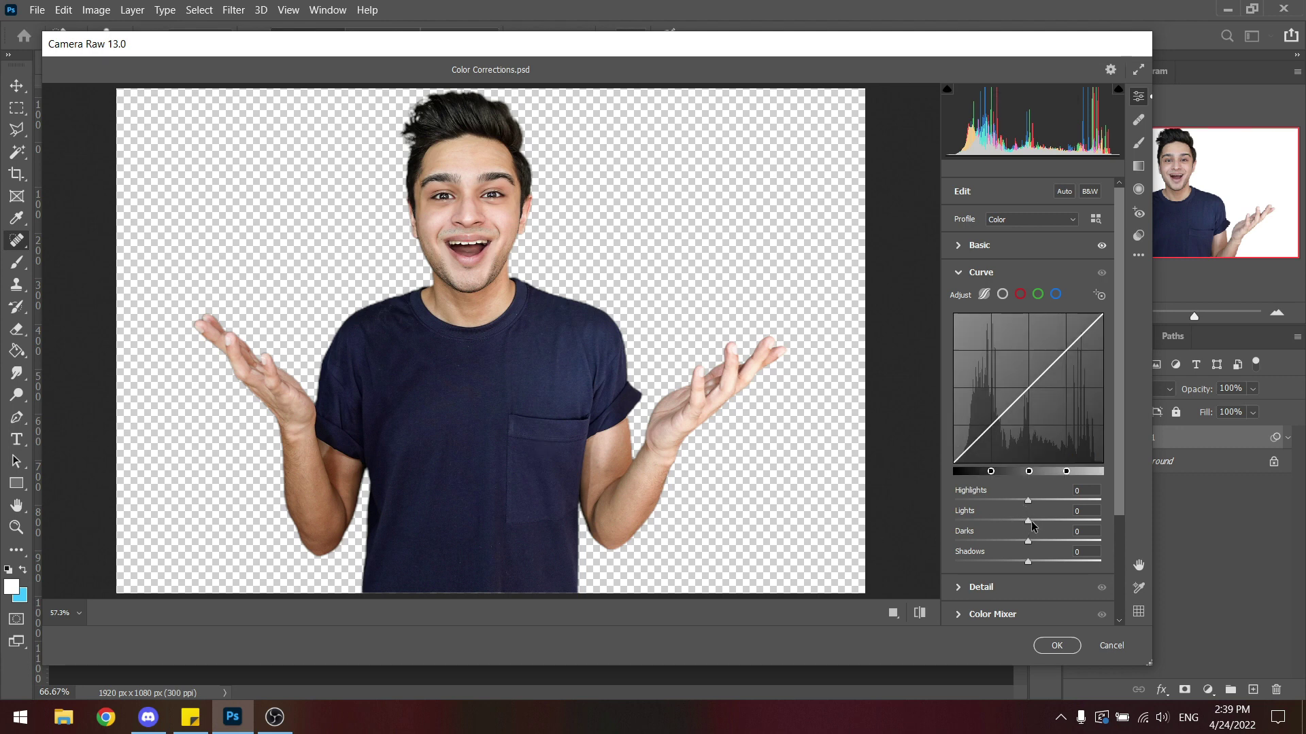
pyautogui.moveTo(1032, 521); pyautogui.dragTo(1051, 524)
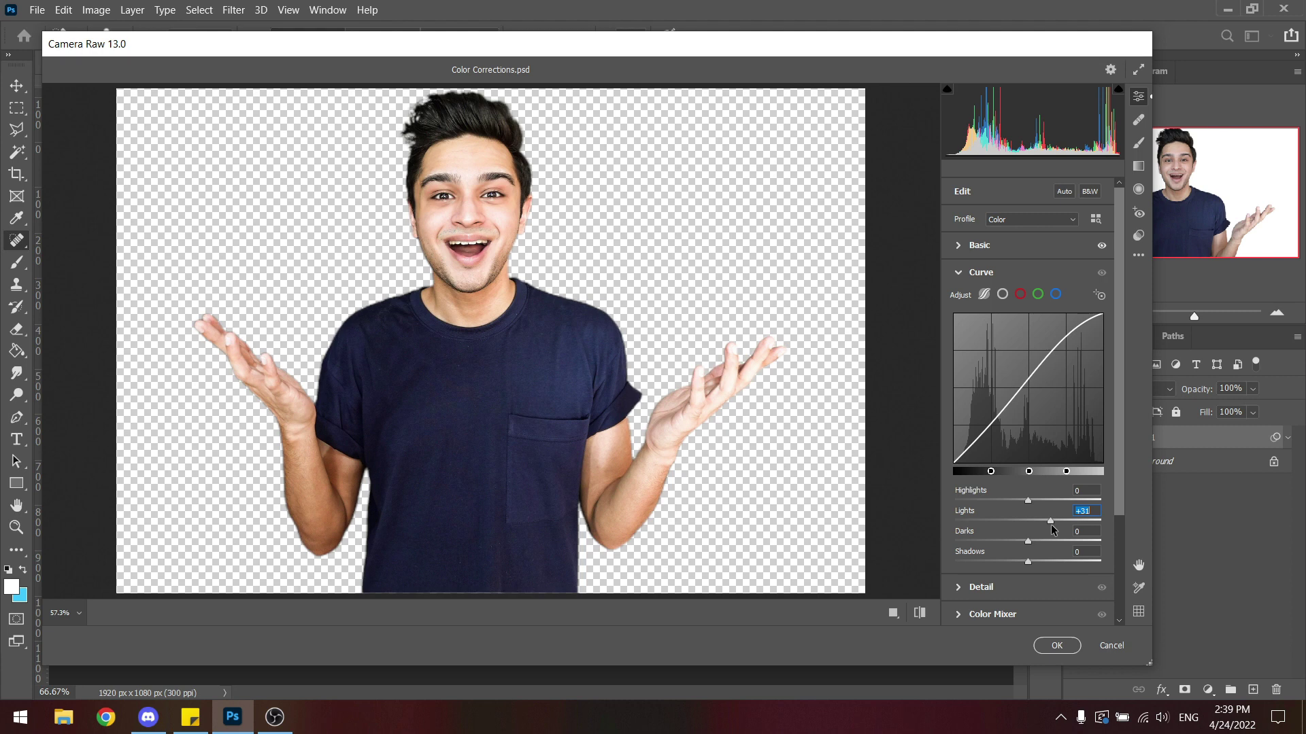
pyautogui.doubleClick(1051, 521)
pyautogui.moveTo(1028, 521); pyautogui.dragTo(1033, 523)
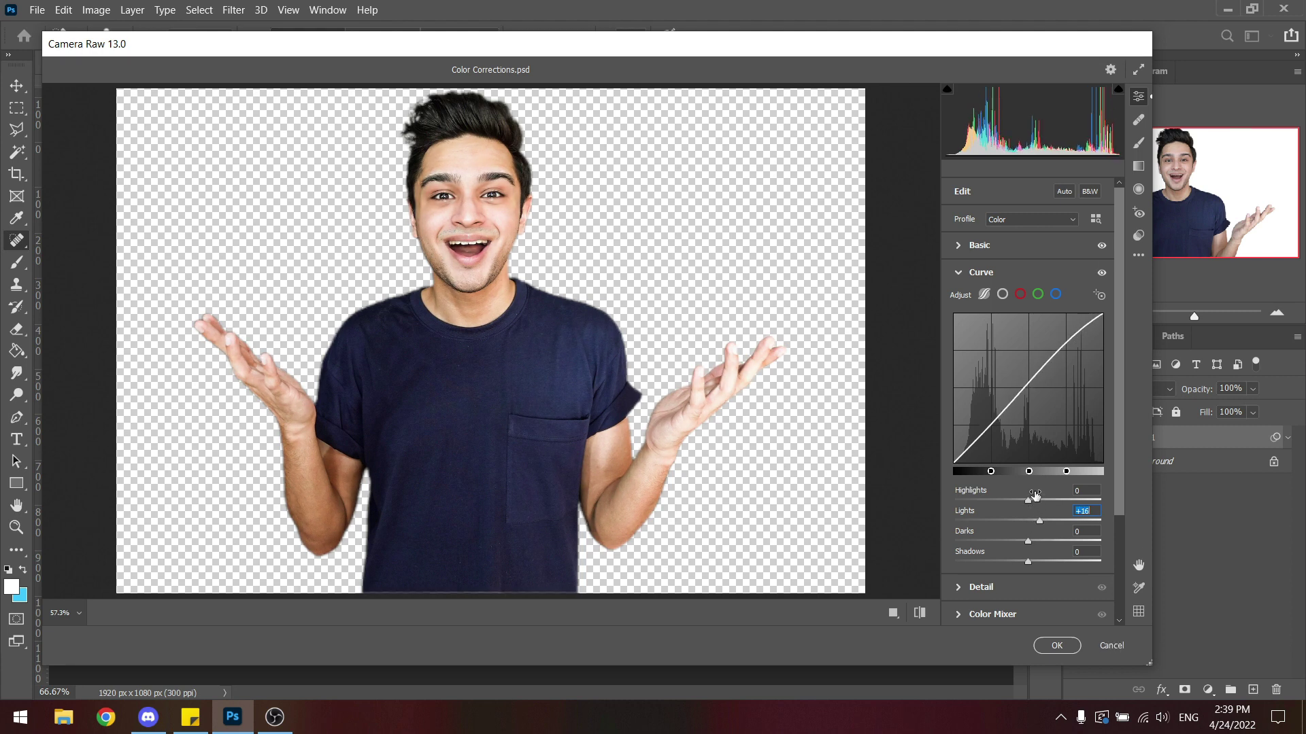
pyautogui.doubleClick(1033, 521)
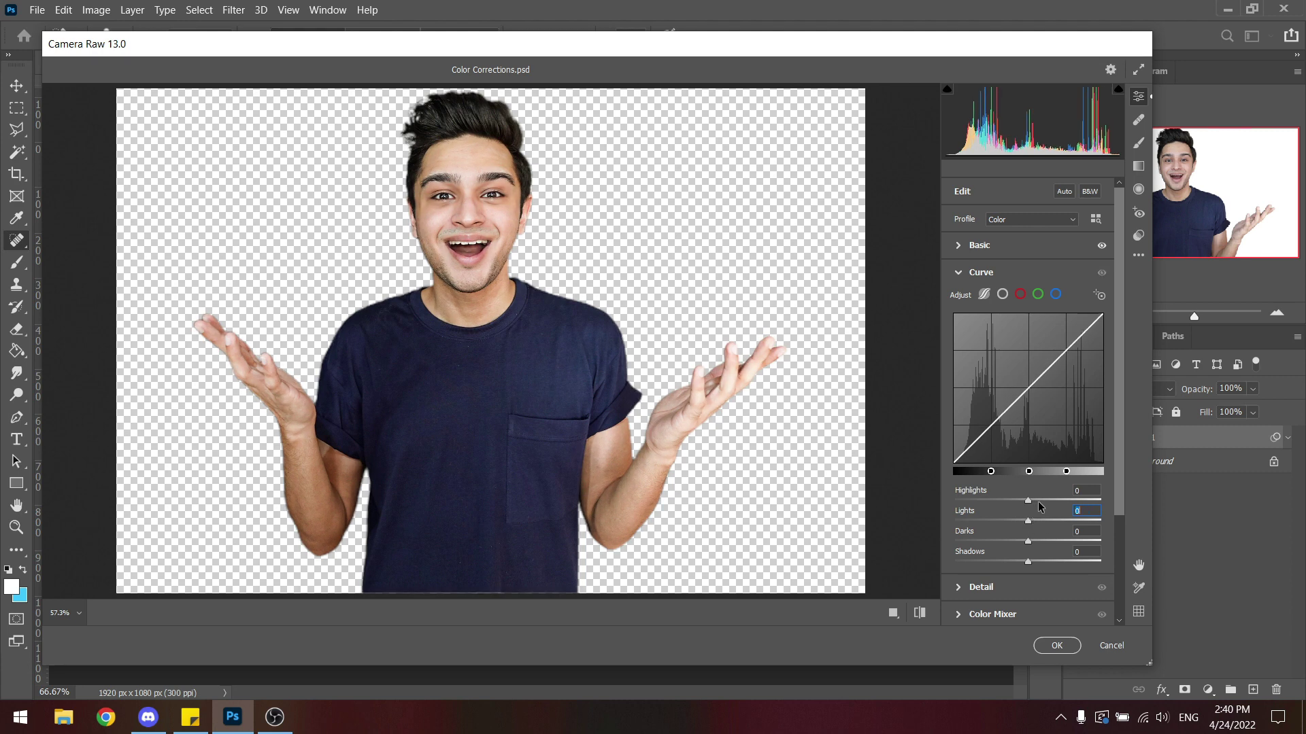
# Try Highlights and Darks curve adjustments, return them to 0, and collapse Curve.
pyautogui.moveTo(1031, 499); pyautogui.dragTo(1034, 502)
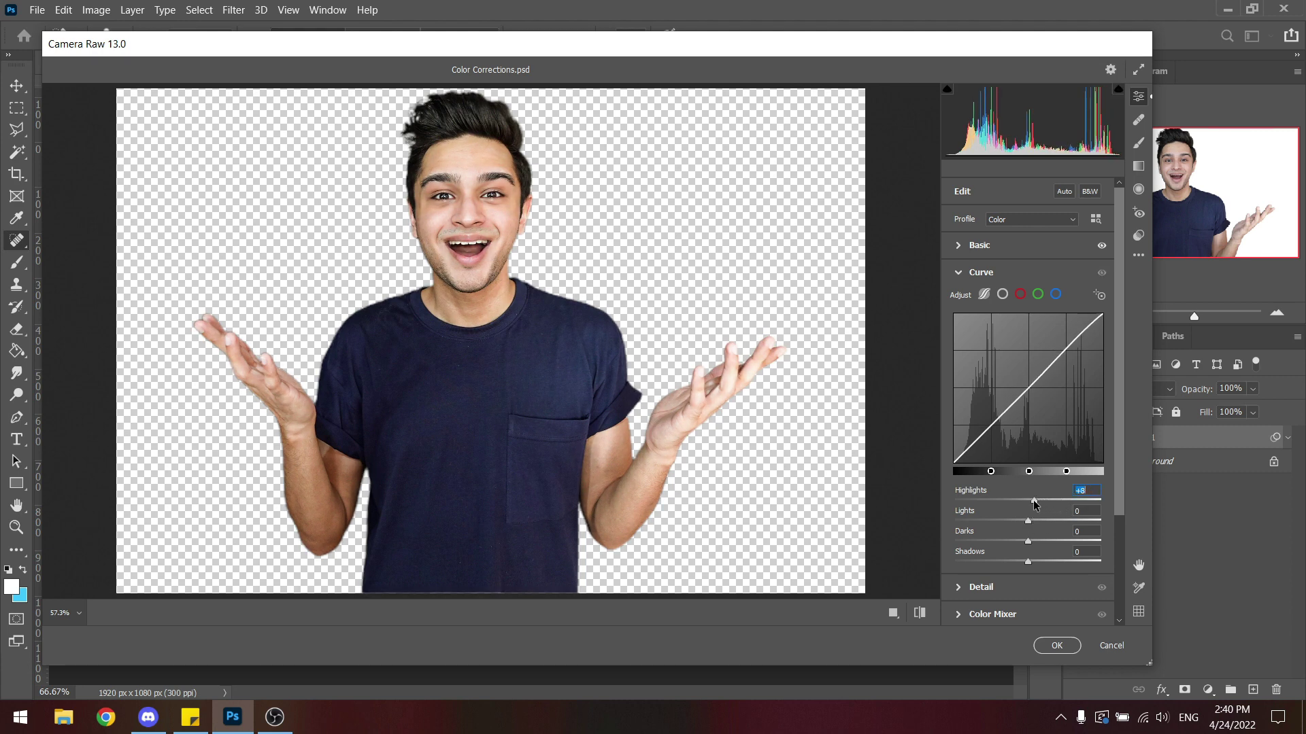
pyautogui.moveTo(1027, 541)
pyautogui.mouseDown()
pyautogui.moveTo(1040, 542)
pyautogui.moveTo(1031, 563)
pyautogui.mouseUp()
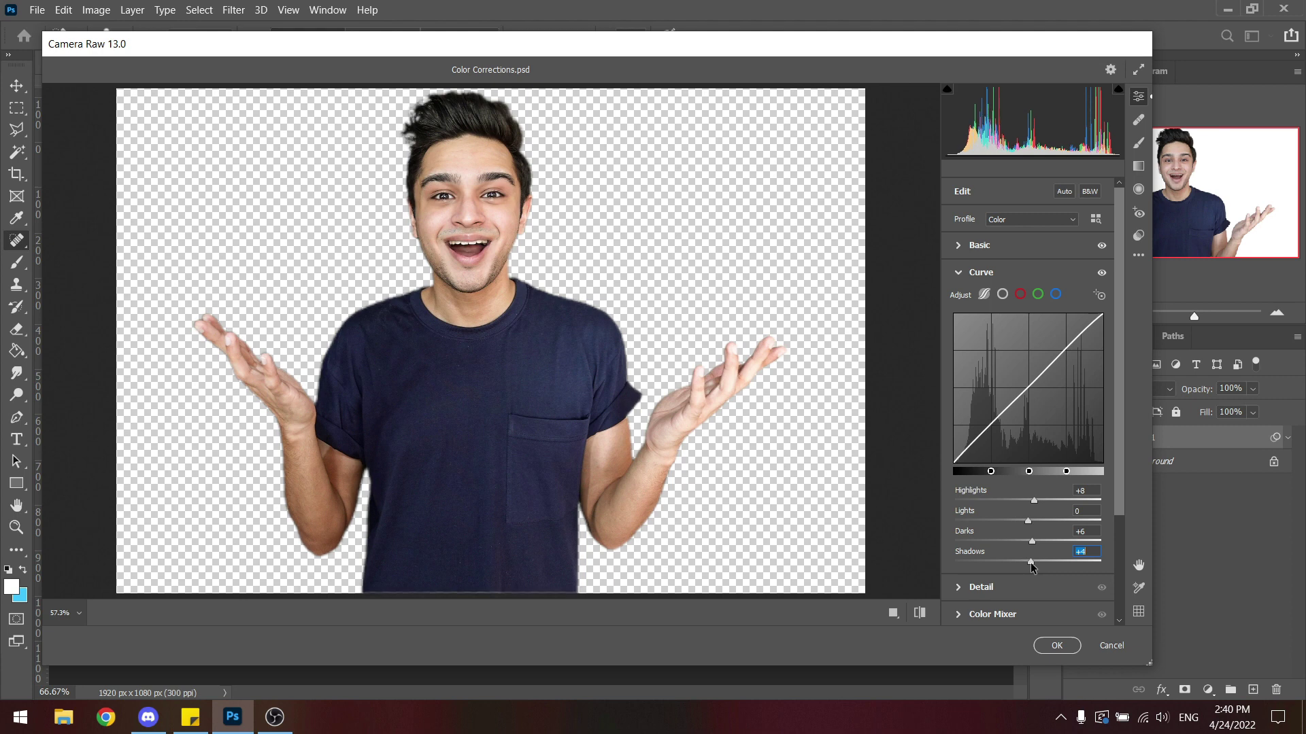
pyautogui.write('0')
pyautogui.hotkey('shift', 'Tab')
pyautogui.write('0')
pyautogui.hotkey('shift', 'Tab')
pyautogui.hotkey('shift', 'Tab')
pyautogui.write('0')
pyautogui.click(979, 275)
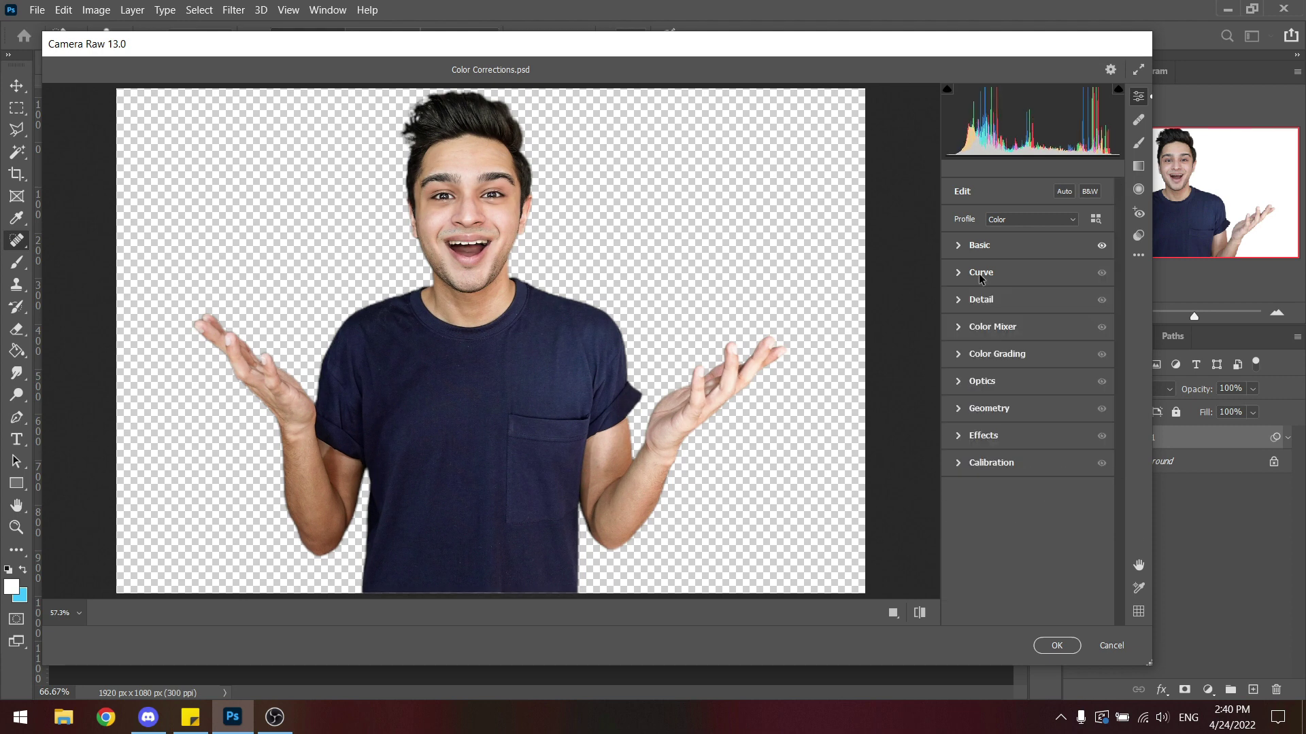
# Expand the Detail section, showing Sharpening, Noise Reduction and Color Noise Reduction at 0.
pyautogui.click(992, 311)
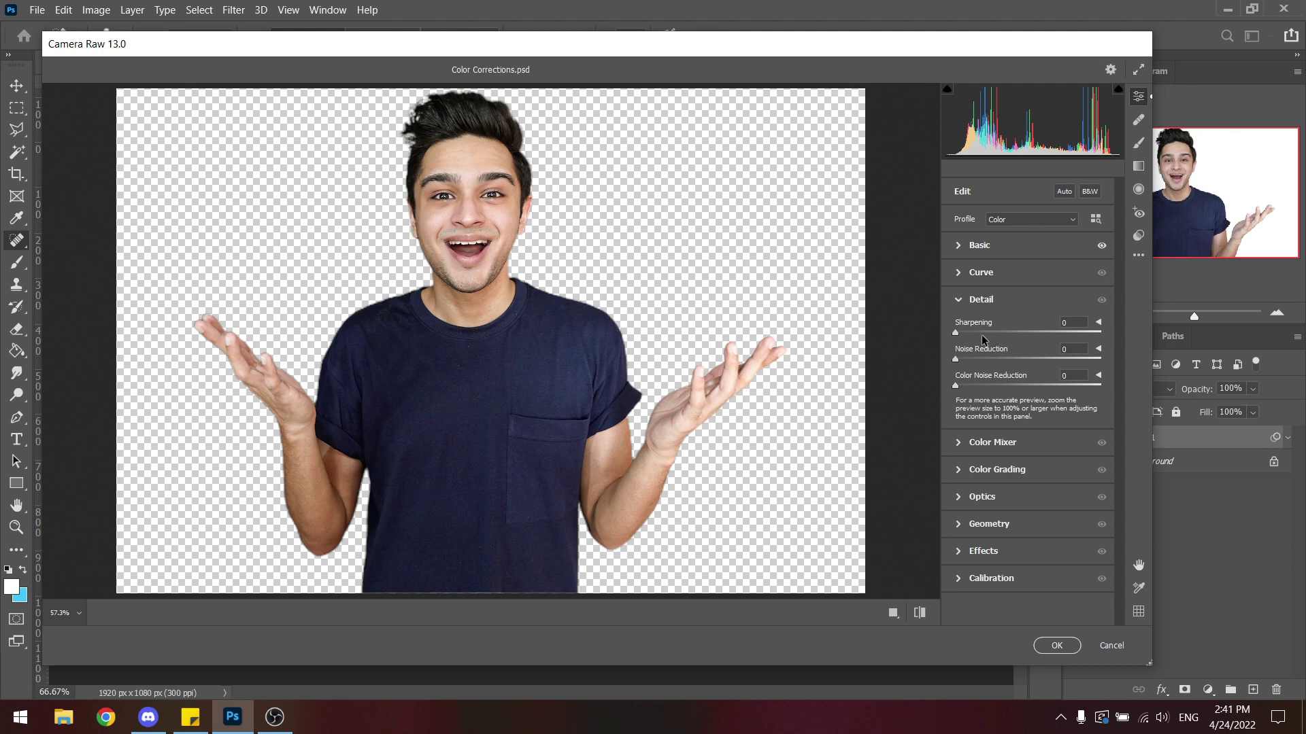
# Set the portrait's Sharpening to 20 after a few trial amounts.
pyautogui.moveTo(977, 331)
pyautogui.mouseDown()
pyautogui.moveTo(1033, 346)
pyautogui.moveTo(984, 336)
pyautogui.mouseUp()
pyautogui.moveTo(1044, 337); pyautogui.dragTo(995, 340)
pyautogui.moveTo(973, 338); pyautogui.dragTo(1045, 363)
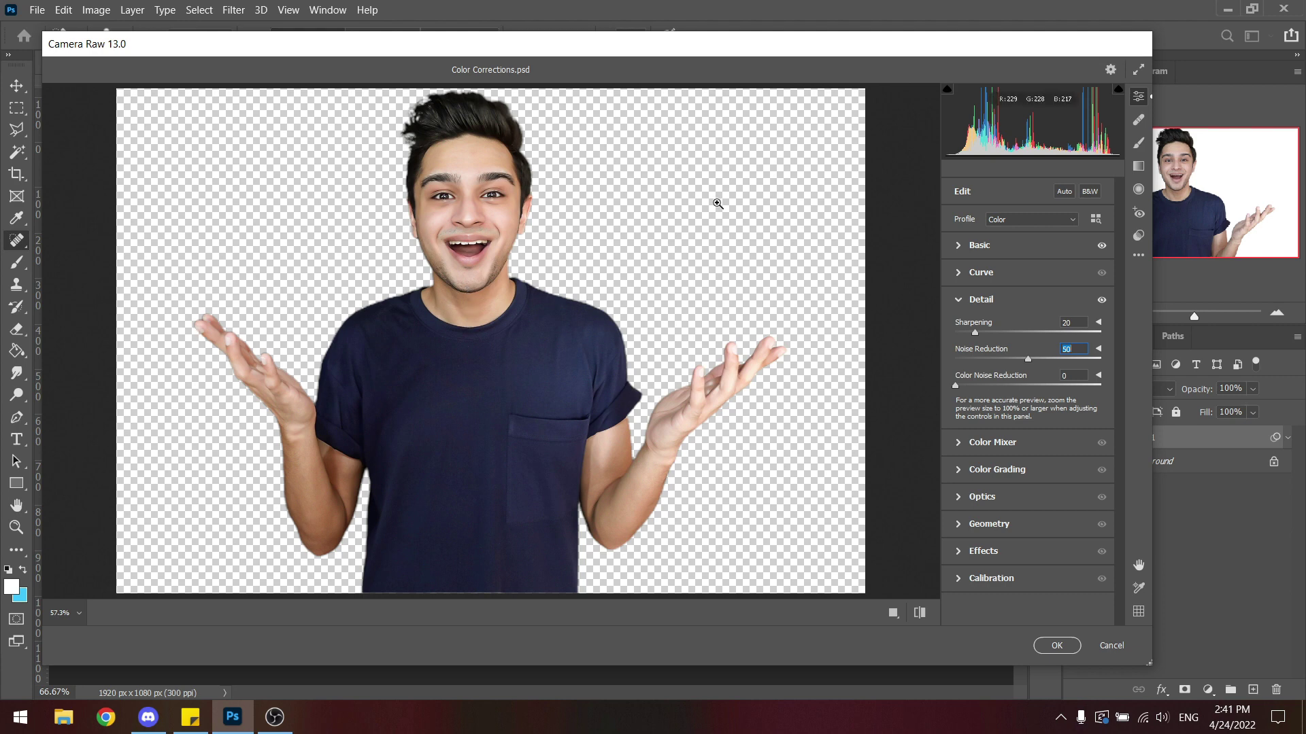
# Set Noise Reduction to 42 and Color Noise Reduction to 26, checking the face zoomed in.
pyautogui.moveTo(1028, 364); pyautogui.dragTo(1035, 359)
pyautogui.moveTo(1034, 357); pyautogui.dragTo(1017, 359)
pyautogui.moveTo(956, 386); pyautogui.dragTo(987, 388)
pyautogui.click(434, 185)
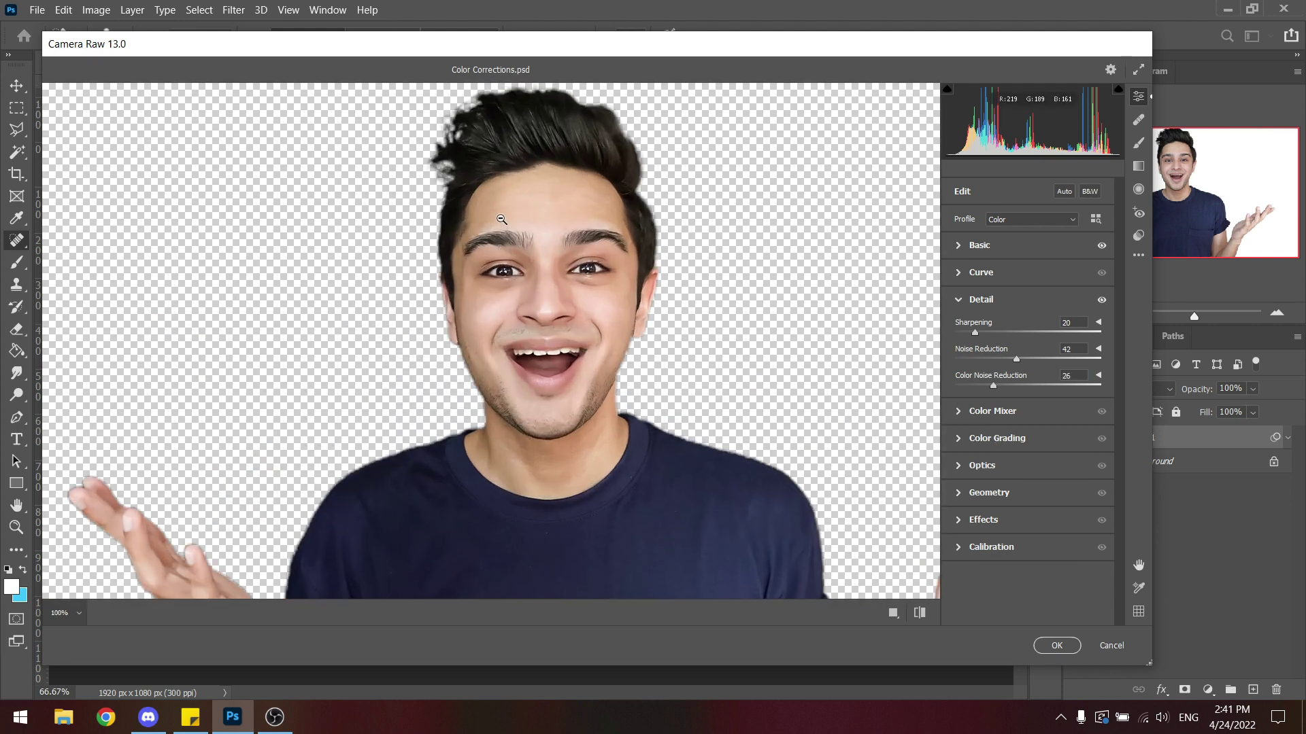
pyautogui.click(648, 362)
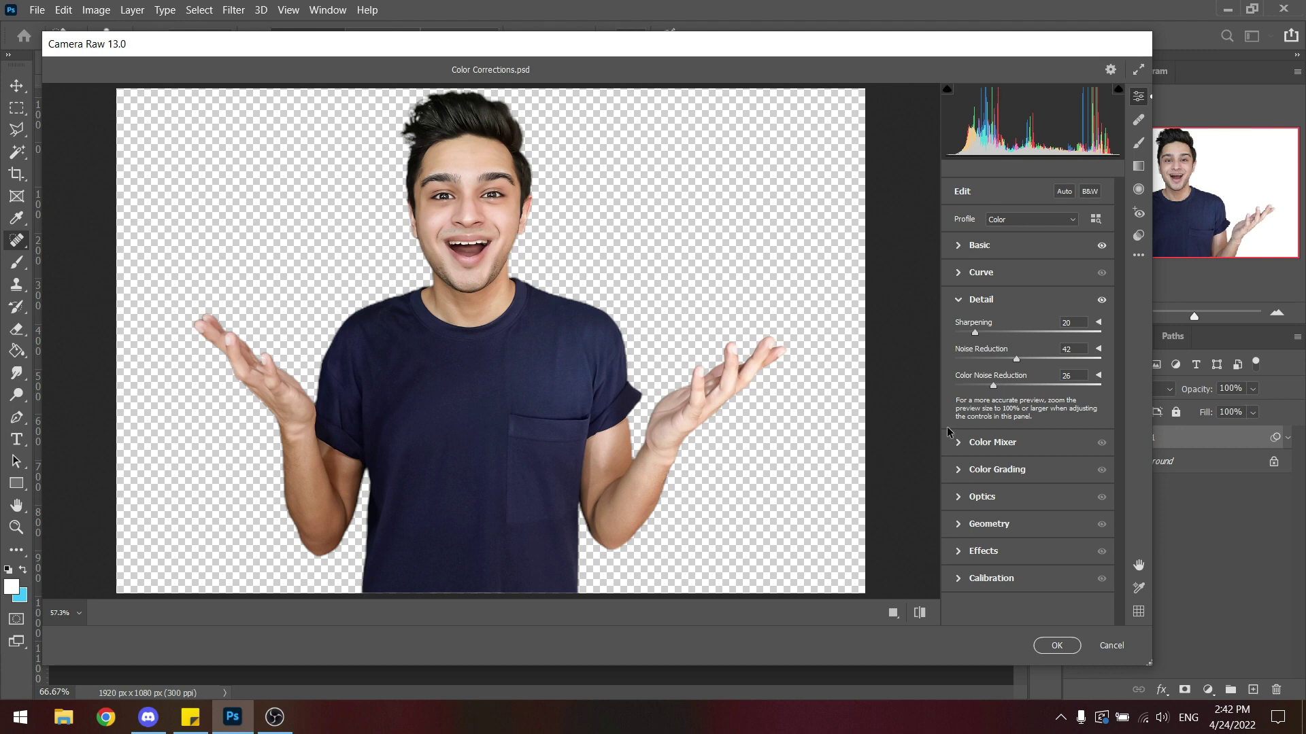
# Set Yellows to hue -25, saturation -28, luminance -20, then apply Camera Raw.
pyautogui.click(980, 441)
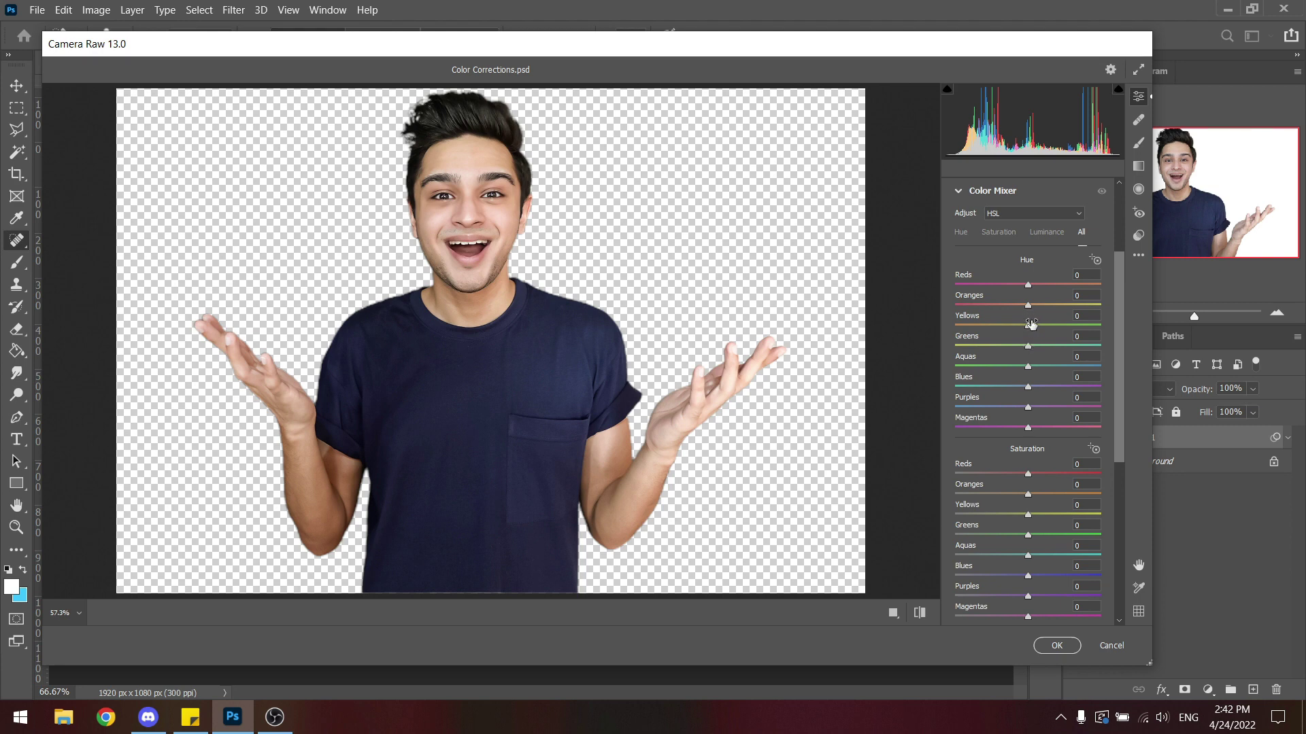
pyautogui.moveTo(1027, 325); pyautogui.dragTo(1009, 327)
pyautogui.moveTo(1026, 514); pyautogui.dragTo(1009, 518)
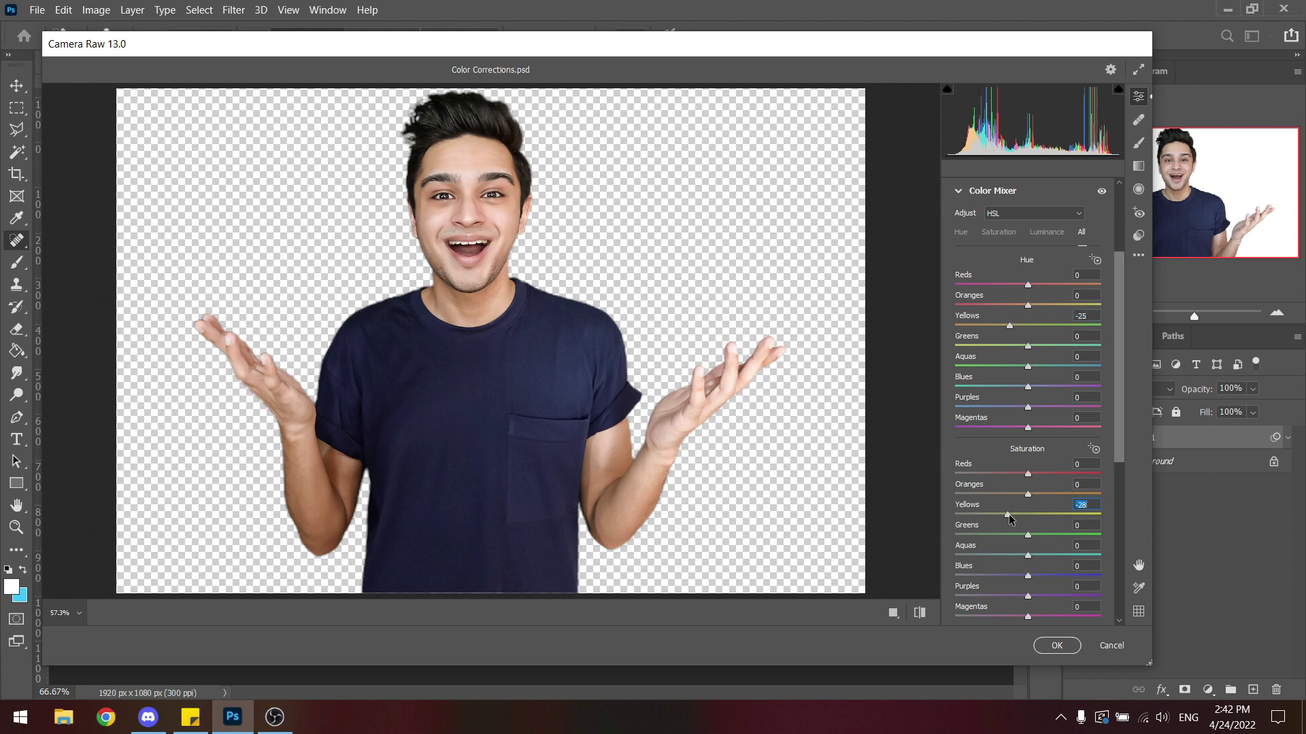
pyautogui.scroll(-2, 1028, 531)
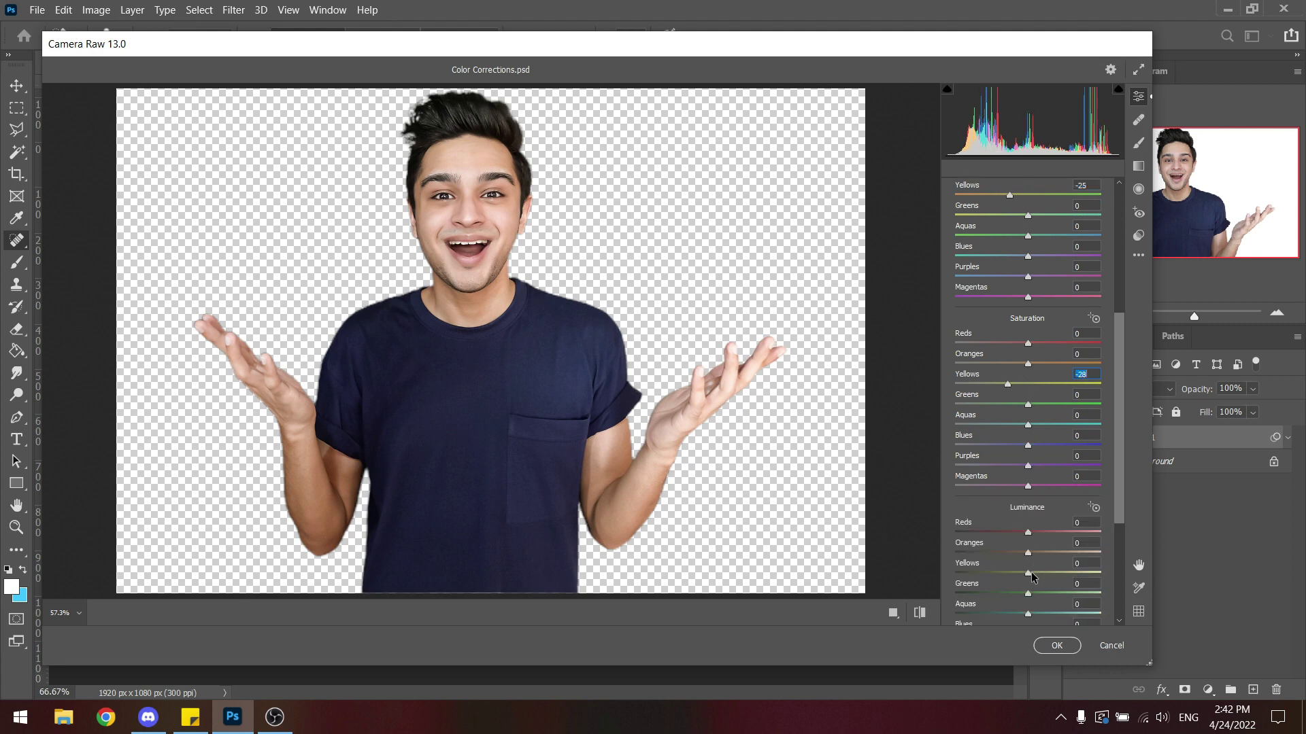
pyautogui.moveTo(1028, 572); pyautogui.dragTo(1013, 572)
pyautogui.scroll(-1, 1022, 522)
pyautogui.scroll(-2, 1023, 521)
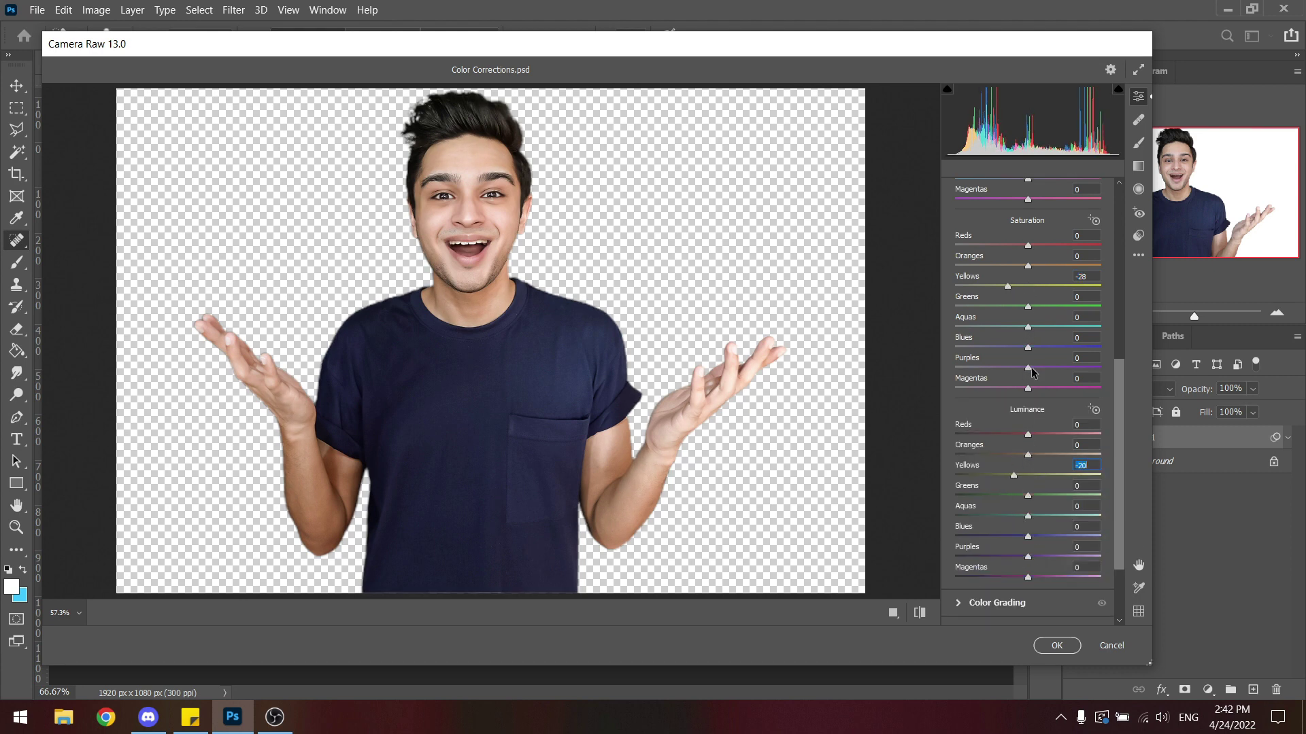
pyautogui.scroll(-2, 1042, 424)
pyautogui.scroll(7, 1043, 425)
pyautogui.scroll(2, 1042, 417)
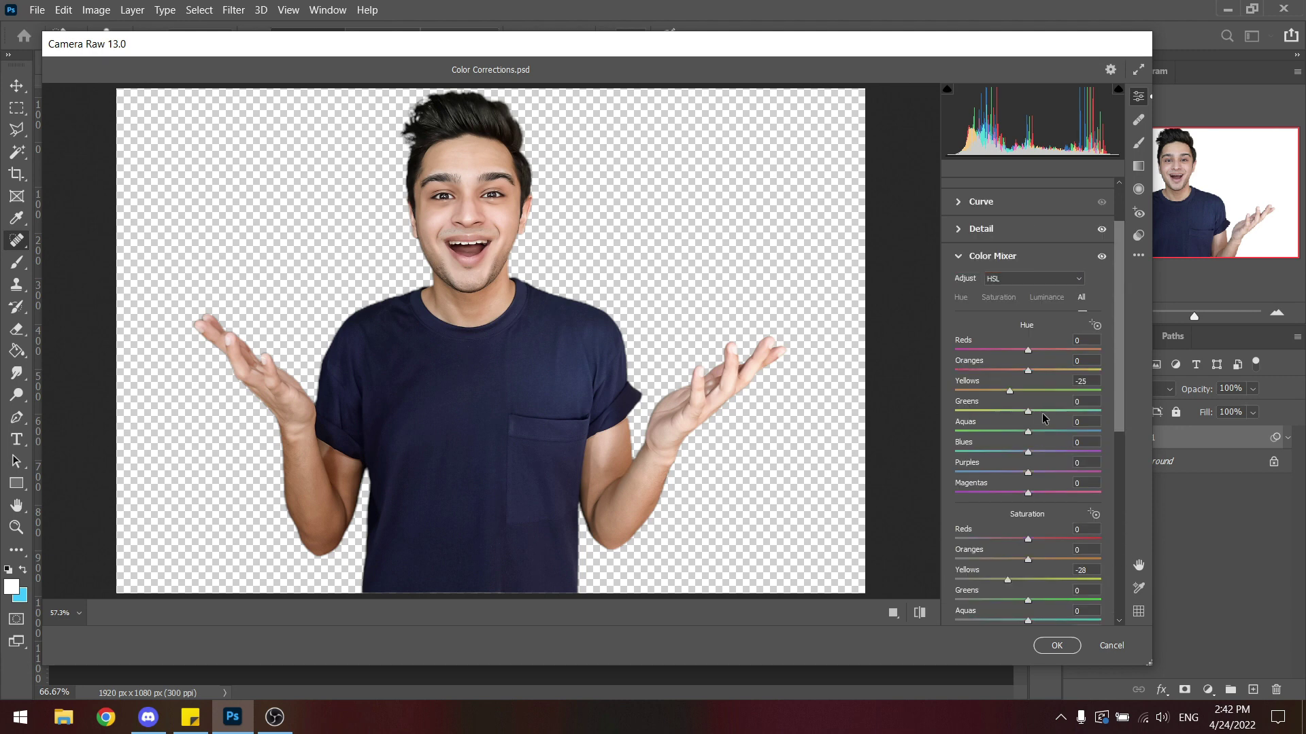
pyautogui.click(1002, 263)
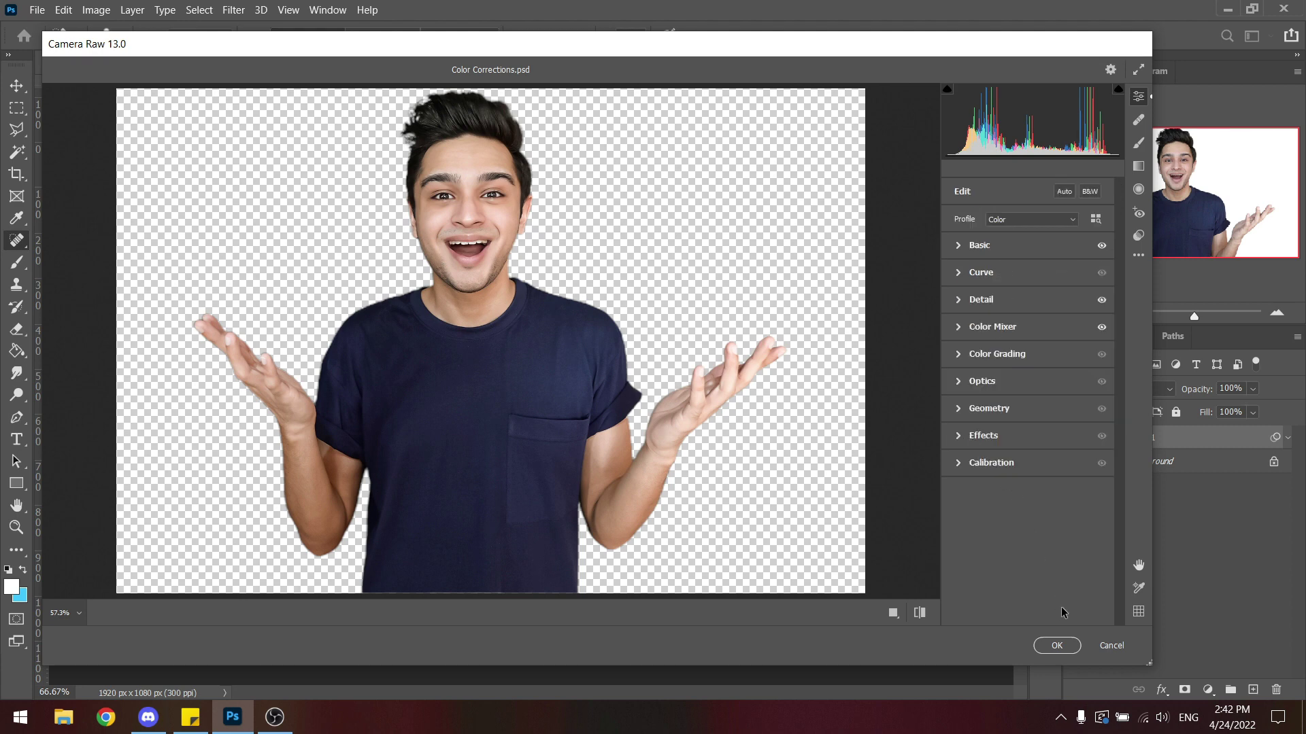
pyautogui.click(1057, 644)
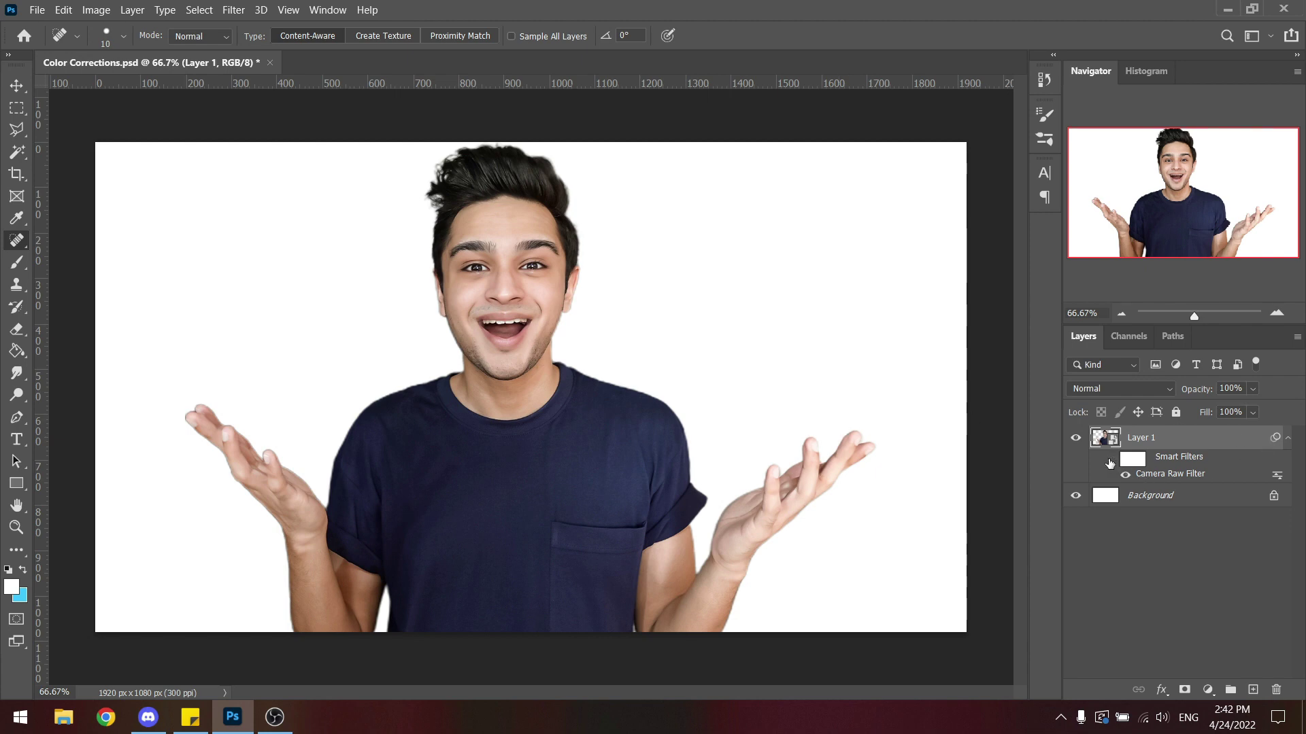
# Compare the filter off and on, add Layer 2 clipped to the portrait, and pick the Brush.
pyautogui.click(1111, 458)
pyautogui.click(1111, 459)
pyautogui.click(1252, 690)
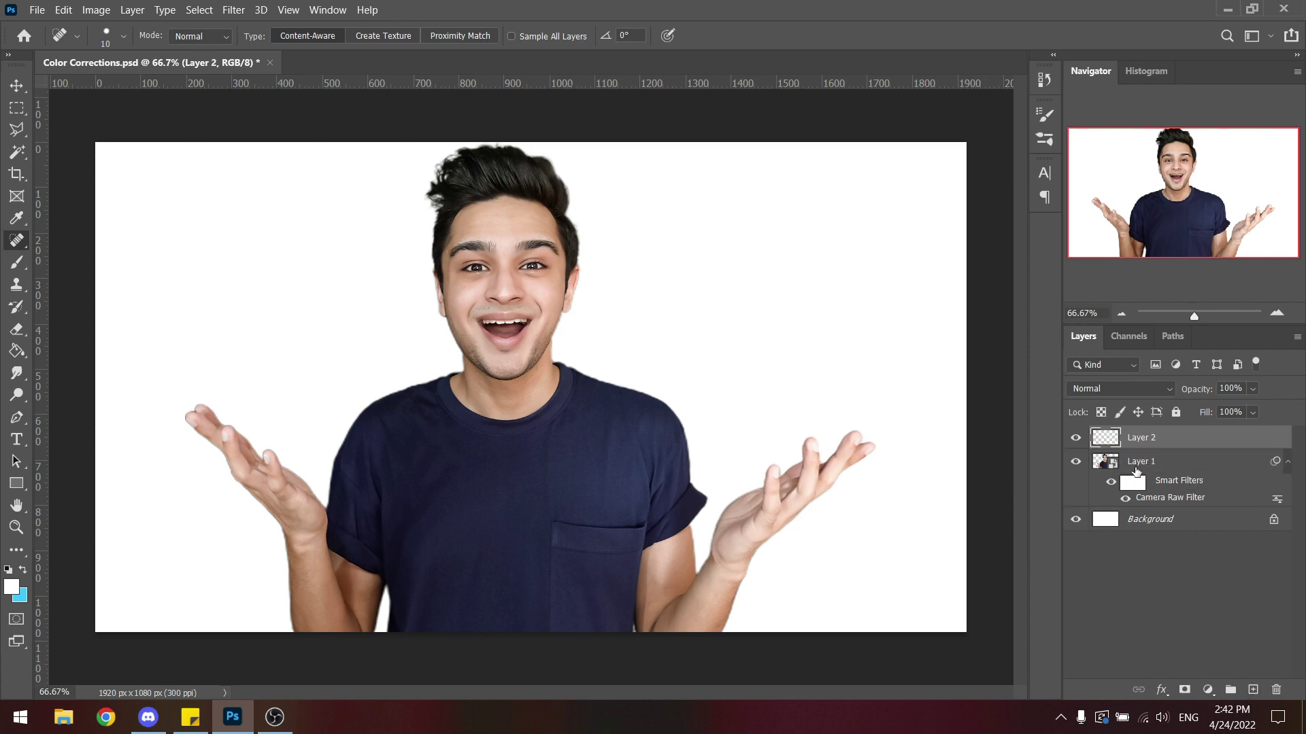
pyautogui.rightClick(1155, 442)
pyautogui.click(1009, 311)
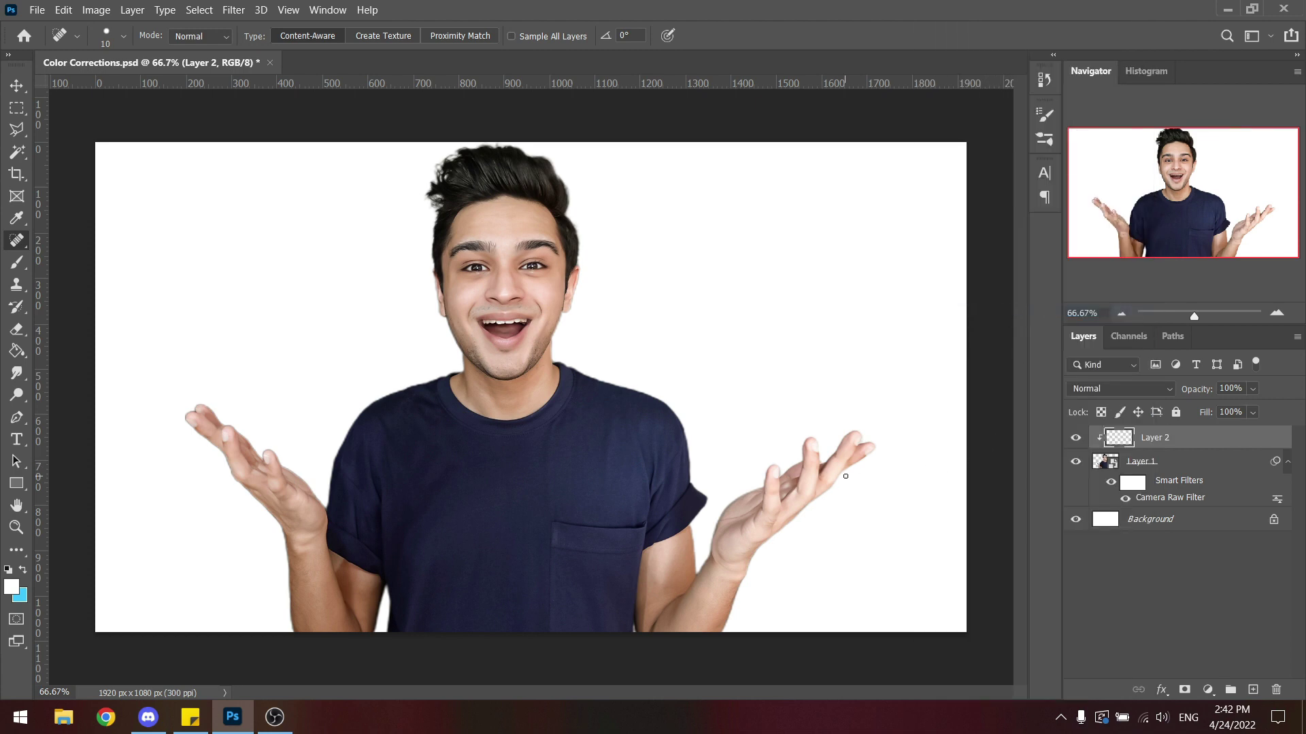
pyautogui.press('b')
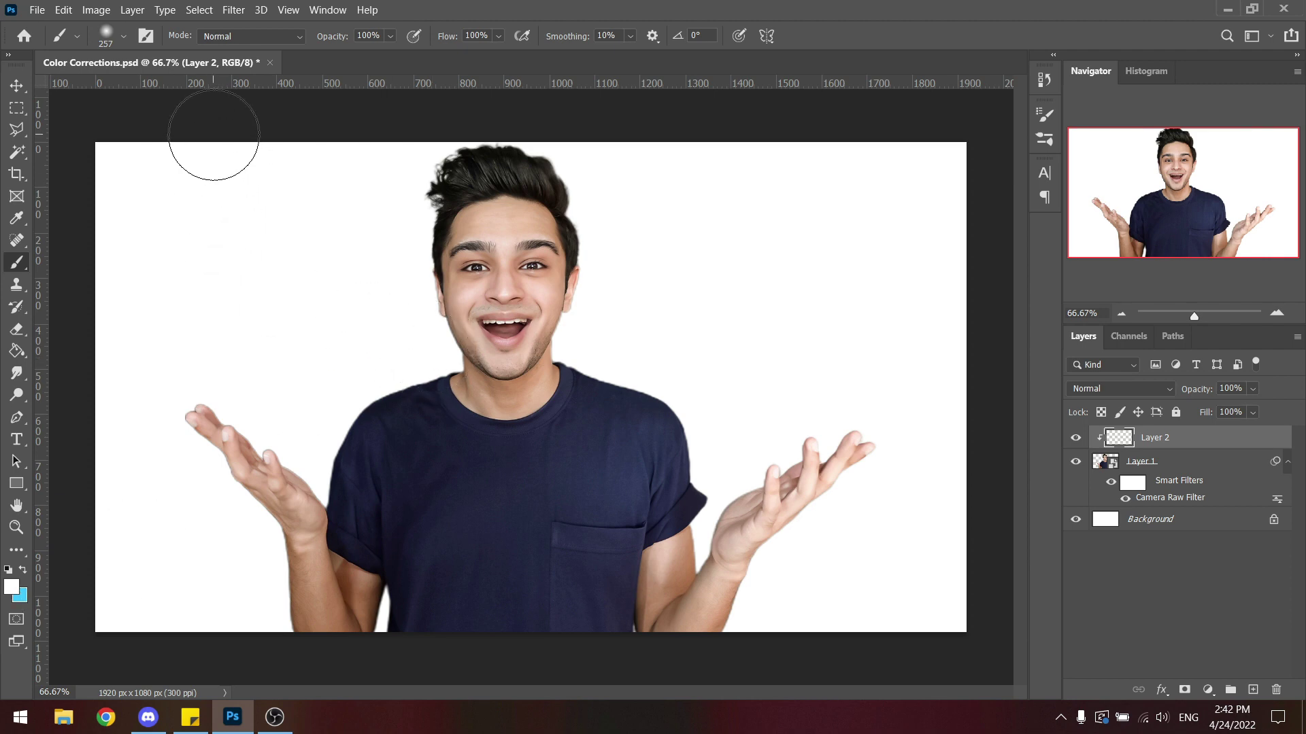
# Paint soft white highlights on both temples and the right forearm.
pyautogui.click(122, 36)
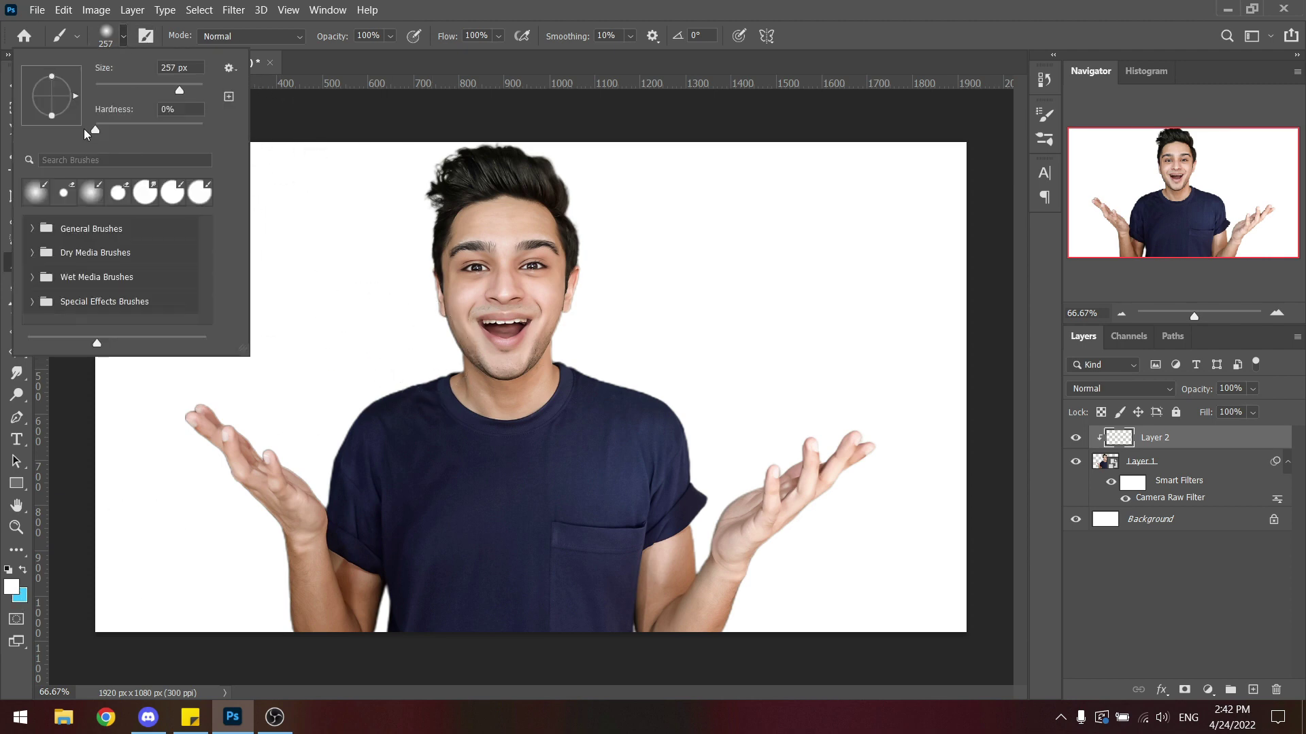
pyautogui.click(432, 56)
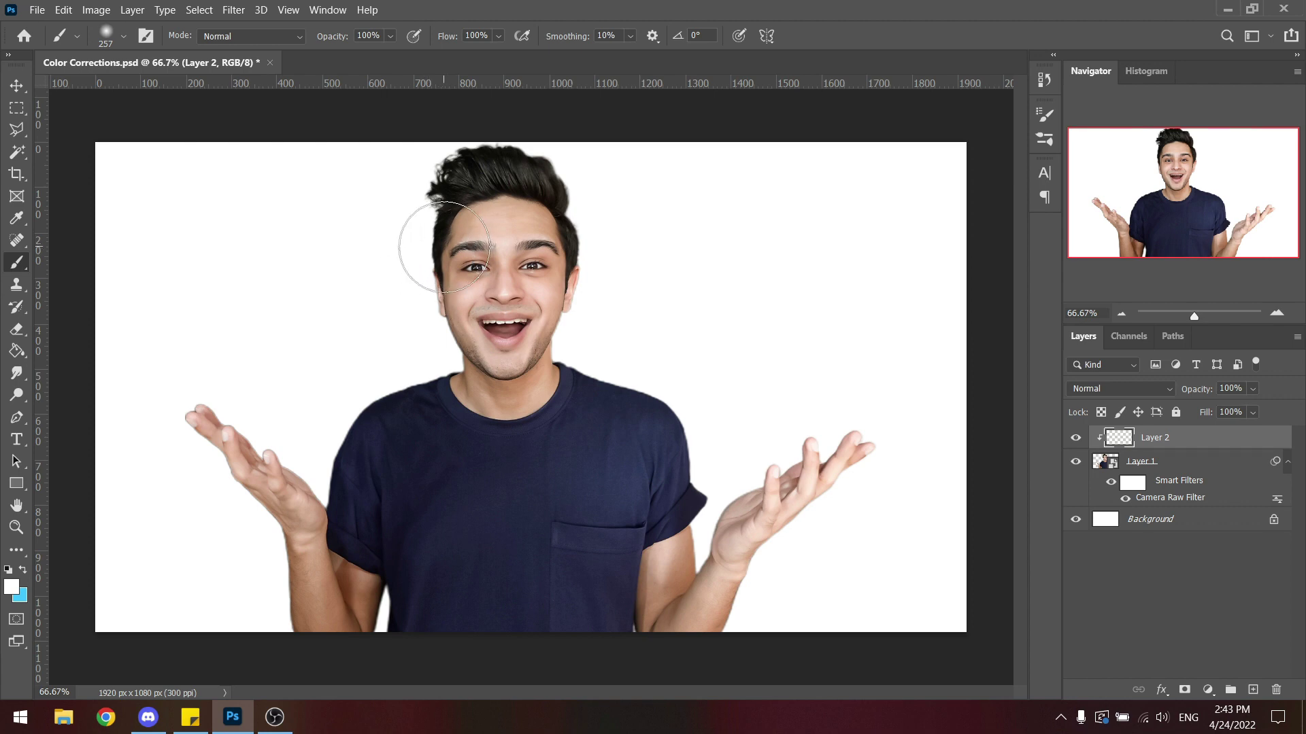
pyautogui.click(442, 247)
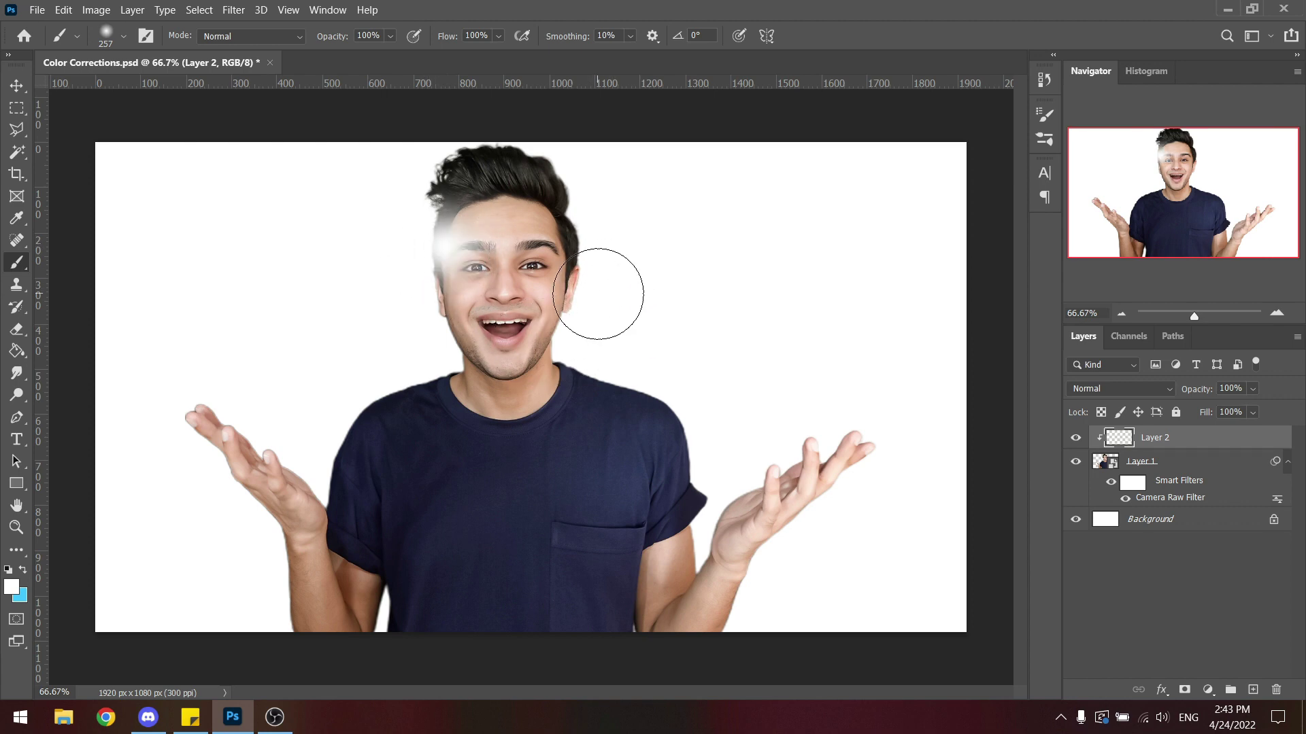
pyautogui.moveTo(567, 269); pyautogui.dragTo(539, 271)
pyautogui.click(571, 255)
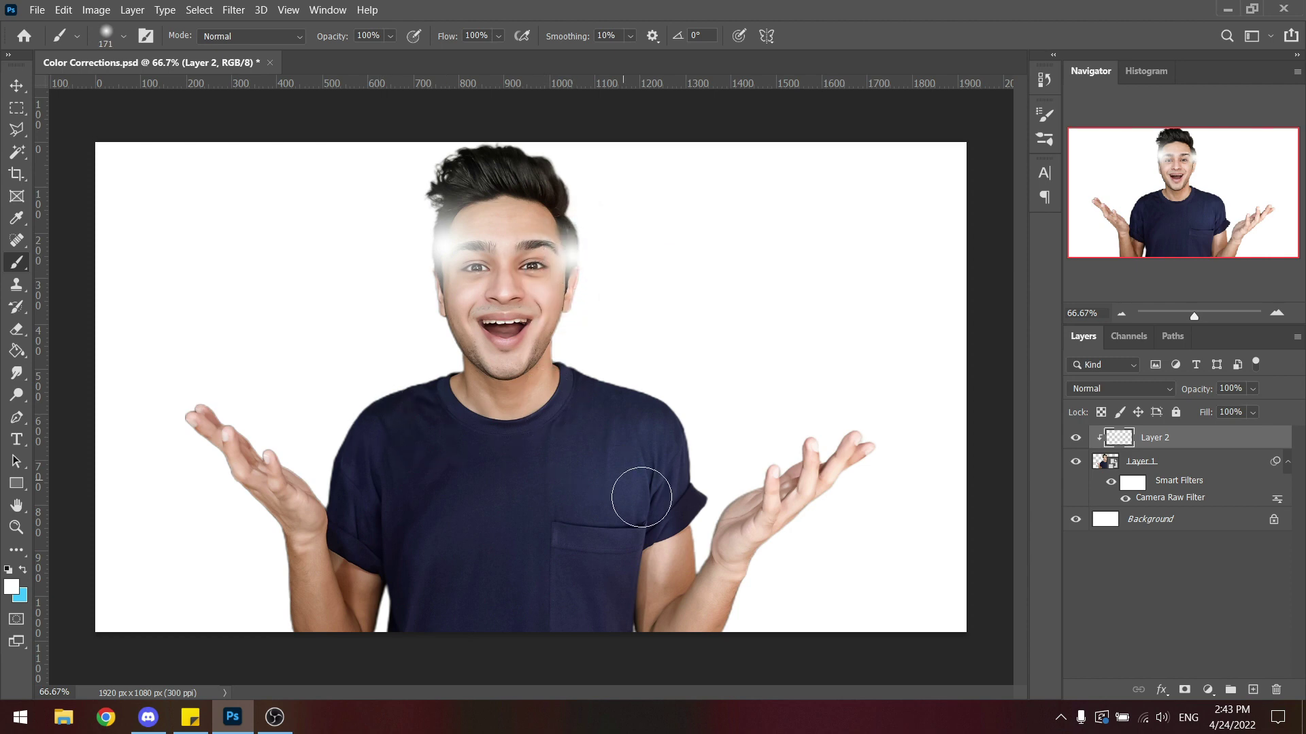
pyautogui.click(666, 579)
# Blend Layer 2 as Linear Dodge (Add) at 8% opacity and paint faint highlights over the shirt.
pyautogui.click(1118, 389)
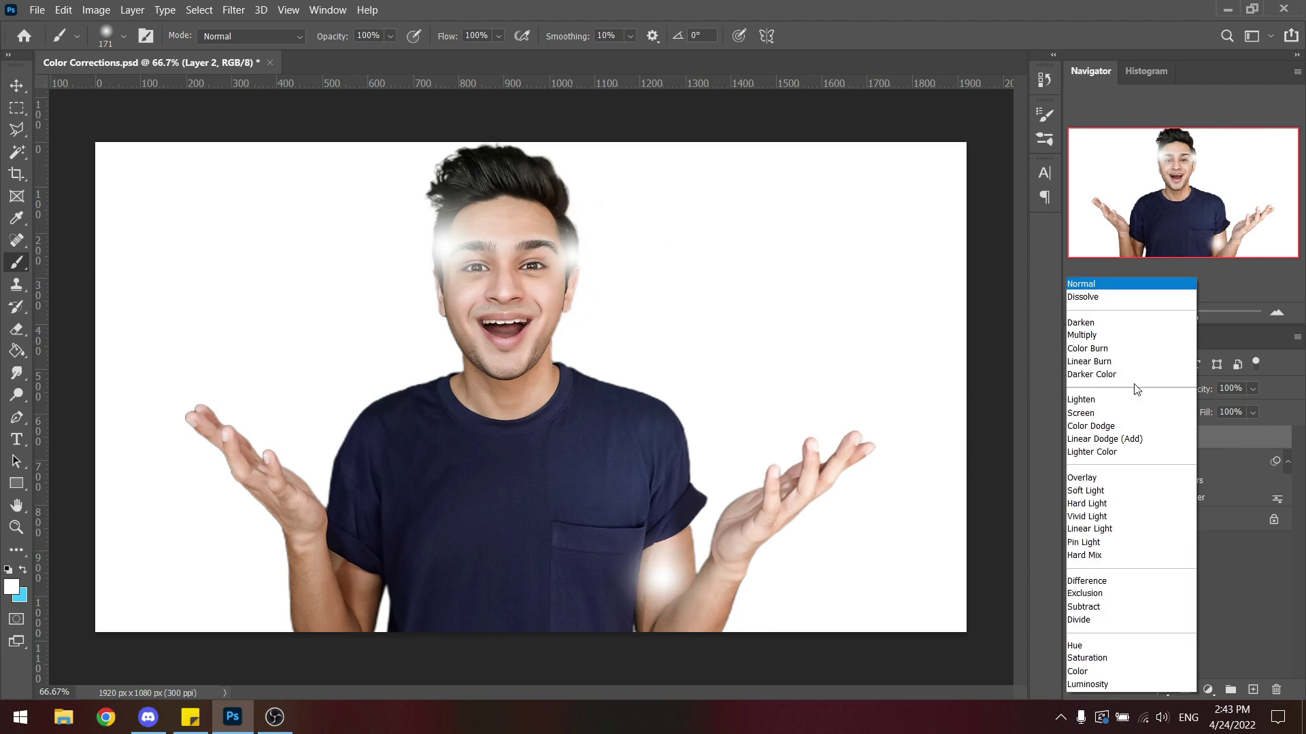
pyautogui.click(1123, 438)
pyautogui.click(1254, 388)
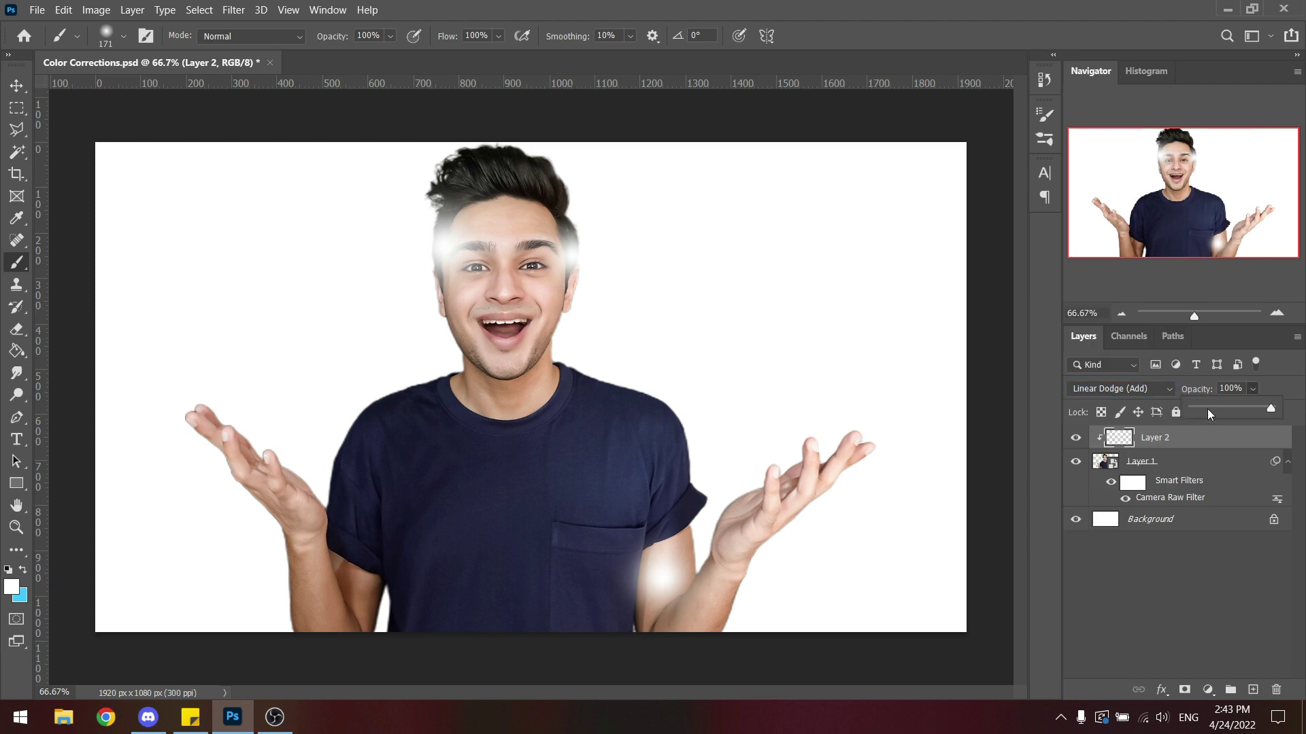
pyautogui.moveTo(1206, 409); pyautogui.dragTo(1198, 407)
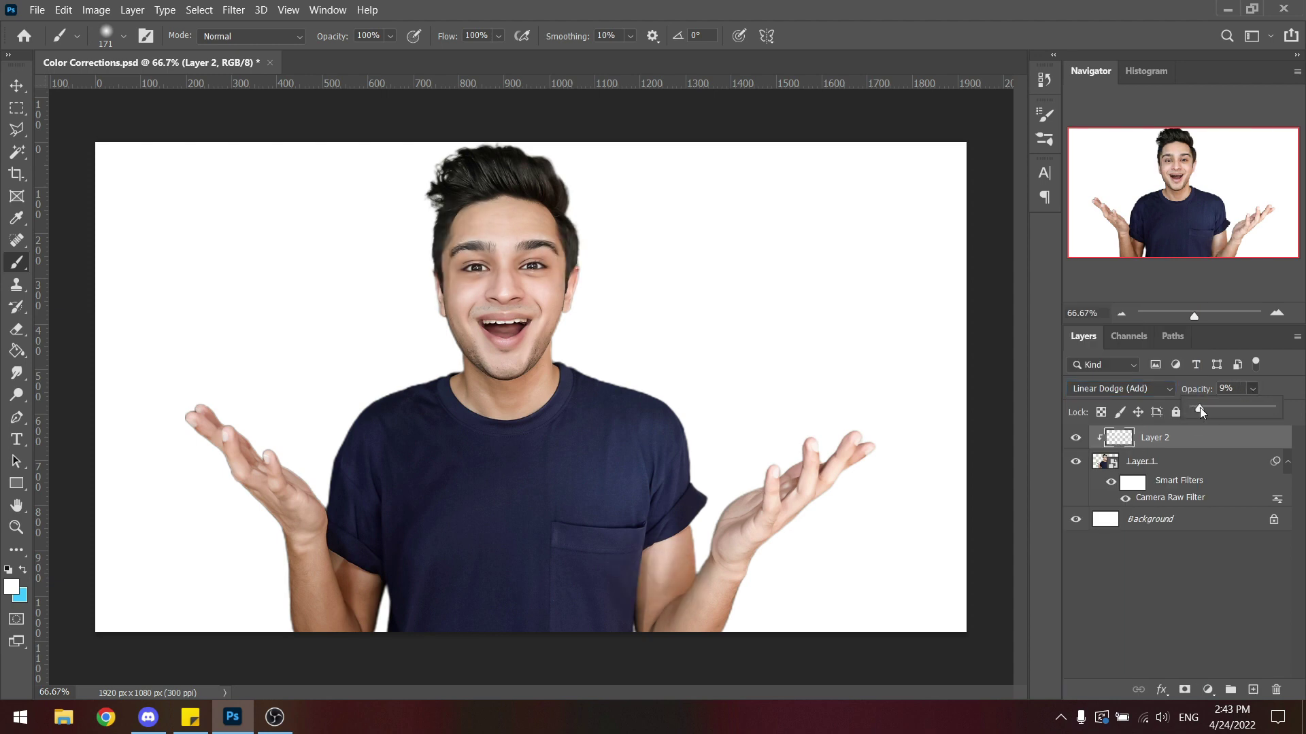
pyautogui.click(328, 505)
pyautogui.moveTo(442, 492)
pyautogui.mouseDown()
pyautogui.moveTo(409, 399)
pyautogui.moveTo(446, 460)
pyautogui.moveTo(442, 391)
pyautogui.moveTo(561, 470)
pyautogui.moveTo(536, 372)
pyautogui.moveTo(534, 450)
pyautogui.mouseUp()
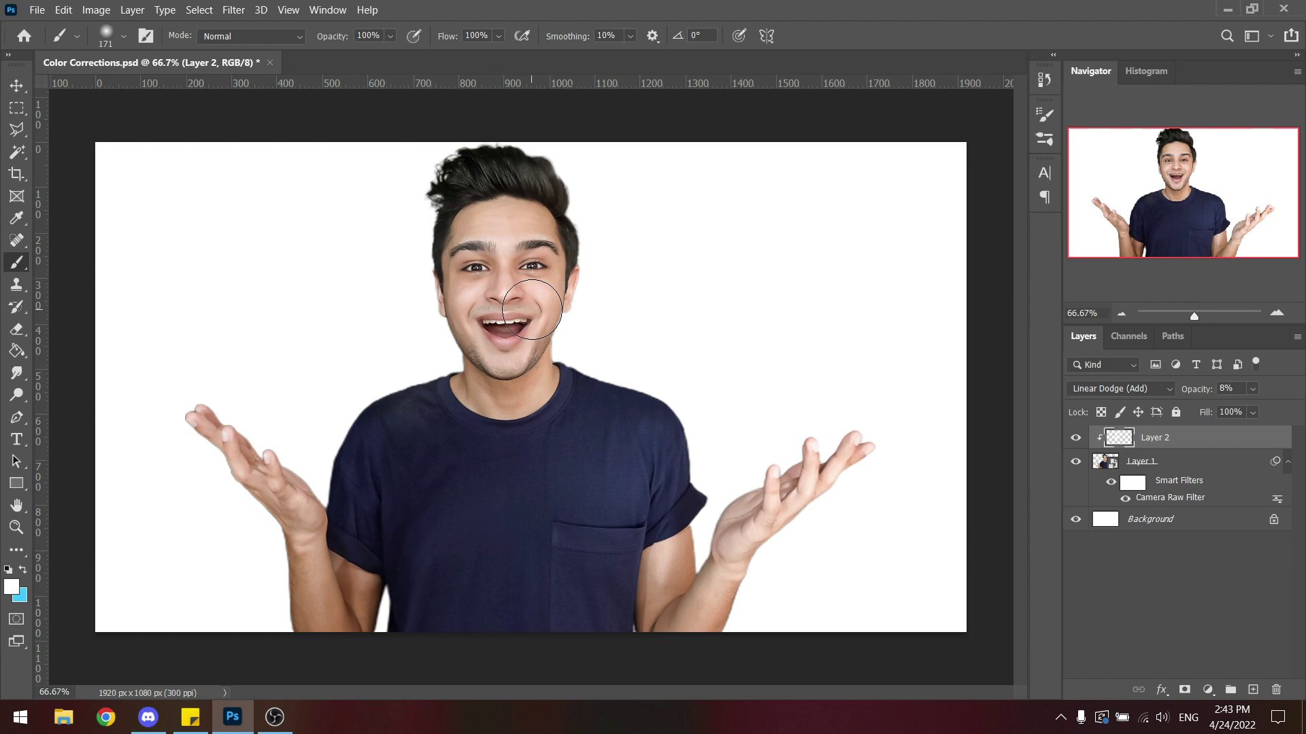
pyautogui.moveTo(531, 310); pyautogui.dragTo(516, 332)
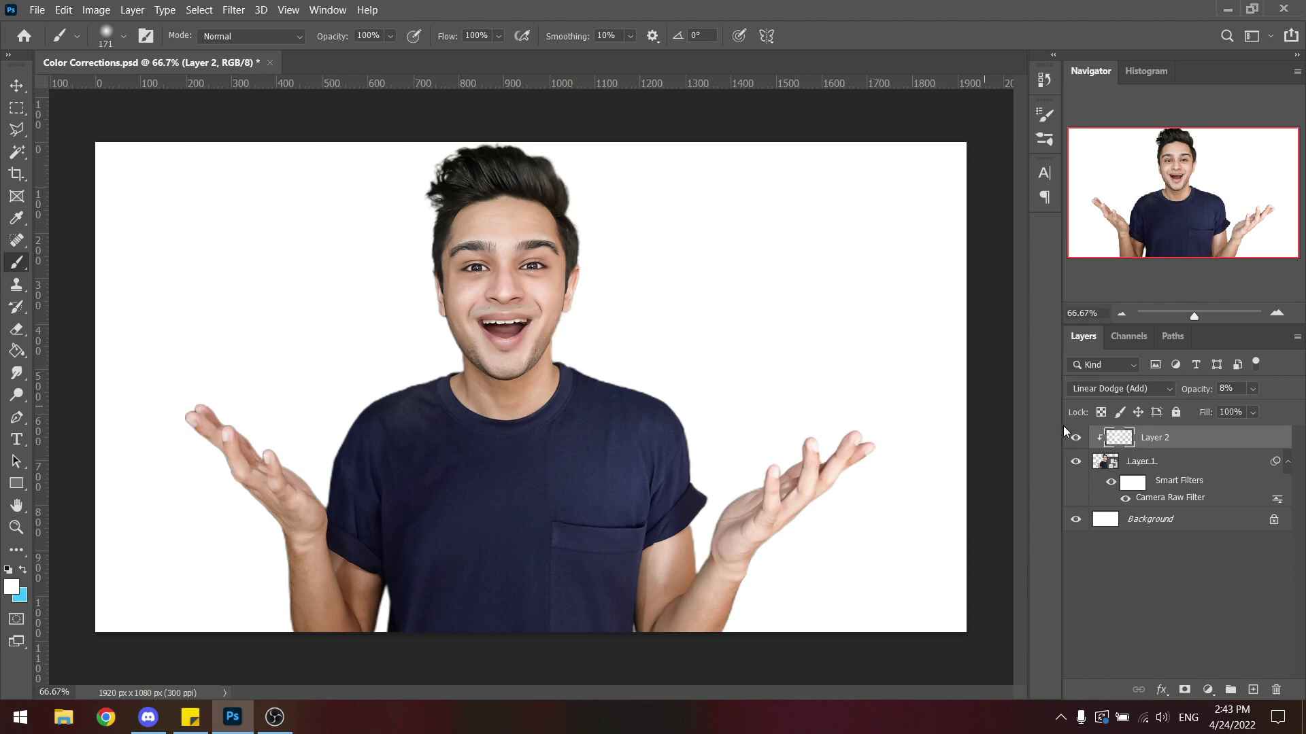
pyautogui.click(1114, 484)
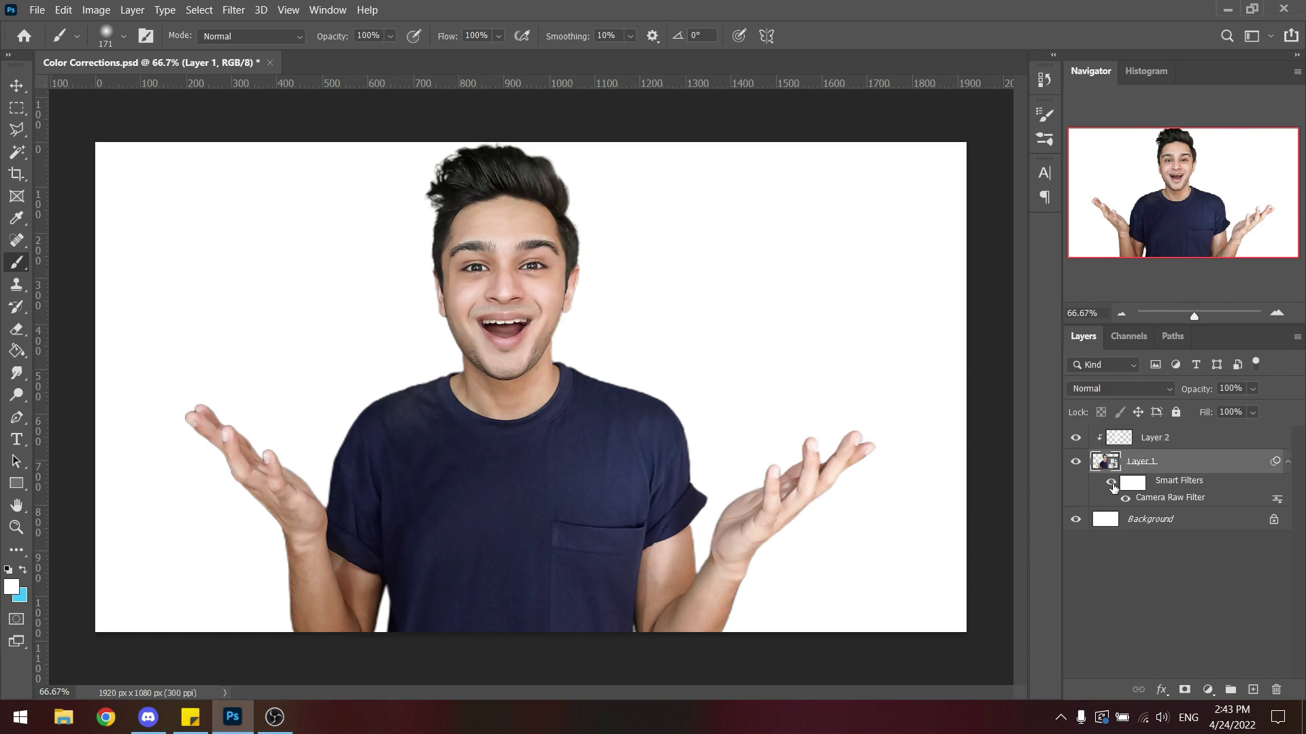
pyautogui.click(1111, 483)
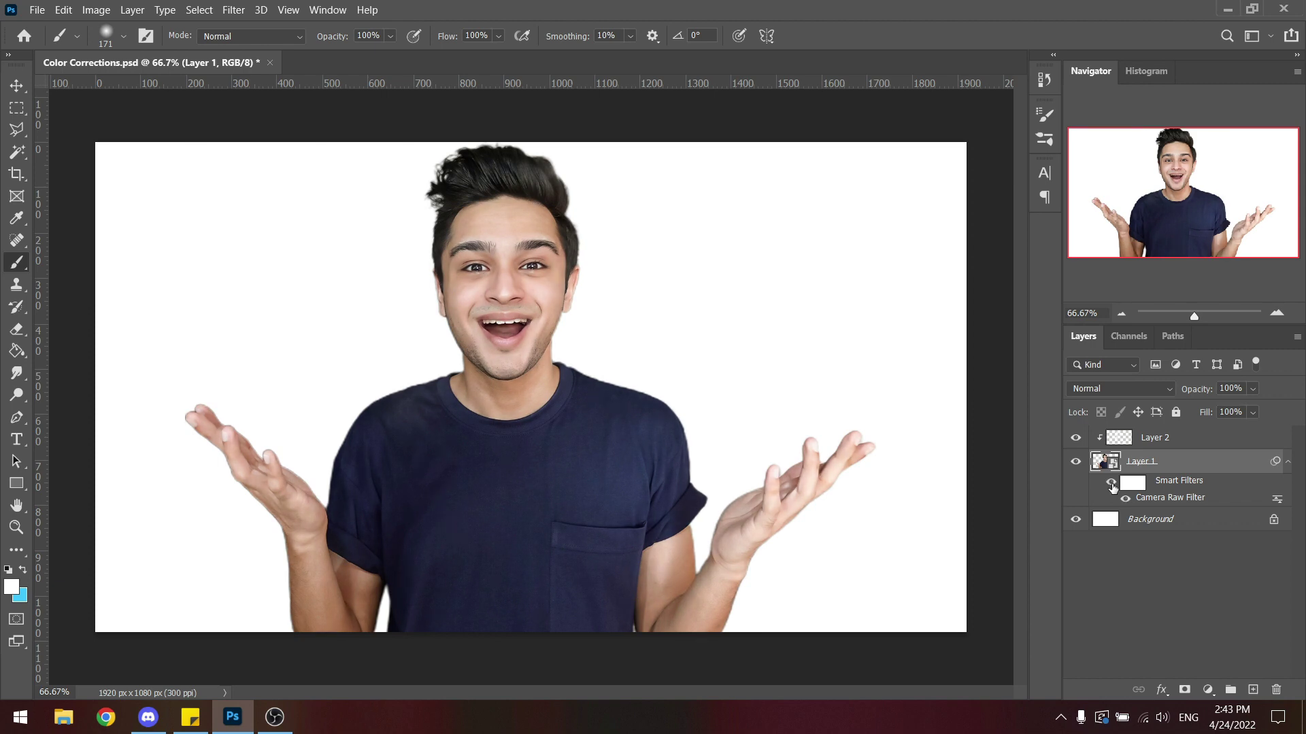